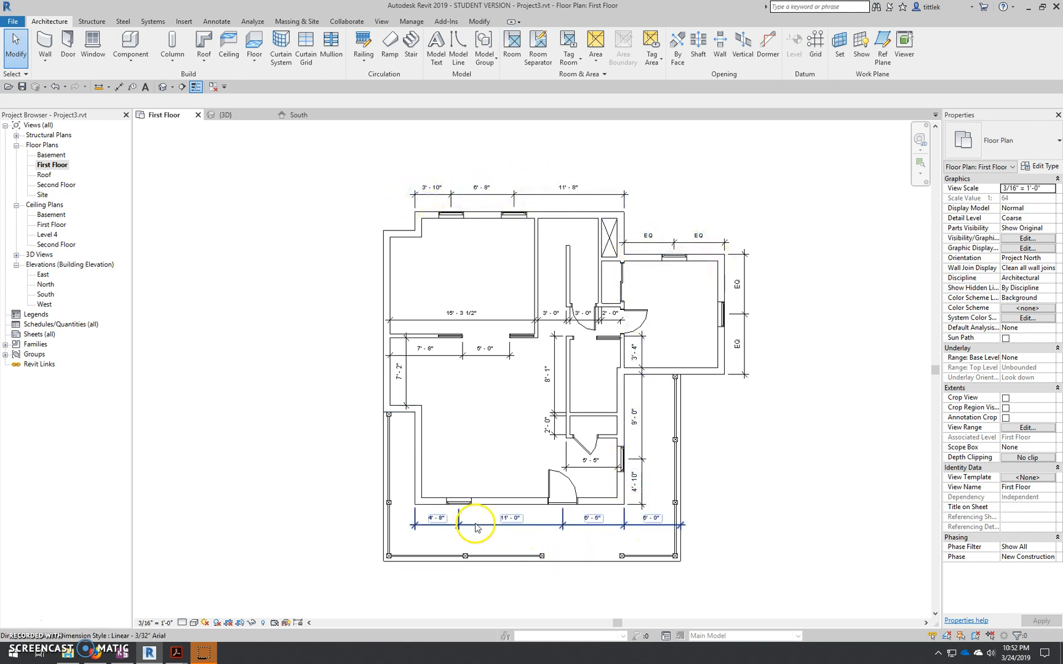
- Start a stair on the first floor plan and rename its assembled stair type to 7 3/4" max riser 10" tread
middle_click_drag(481, 443, 472, 462)
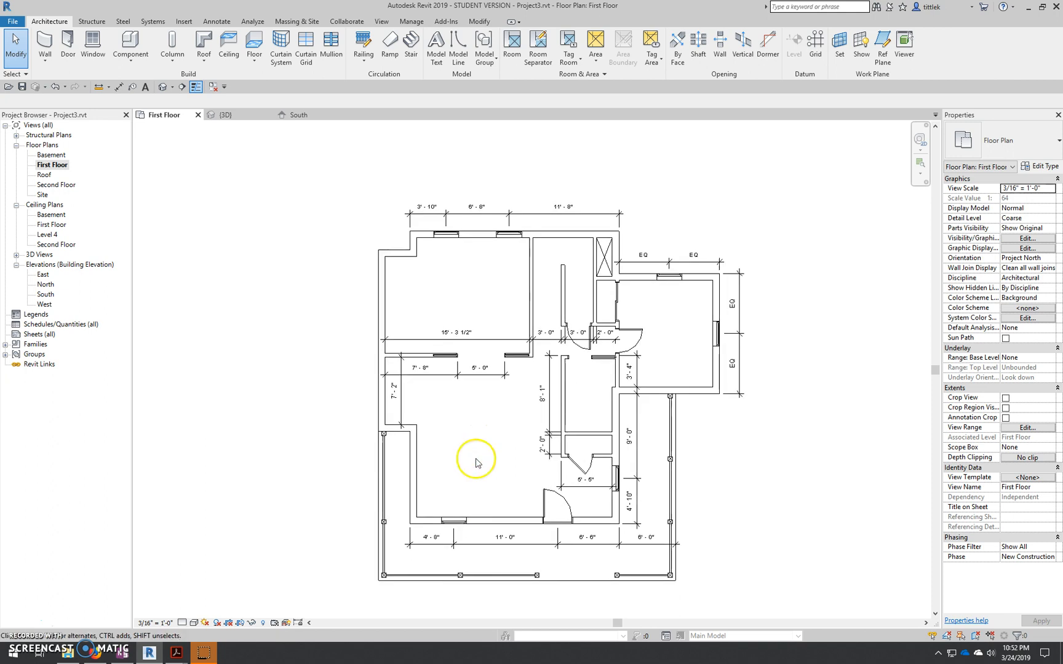
scroll(549, 288, "up", 2)
scroll(549, 288, "up", 3)
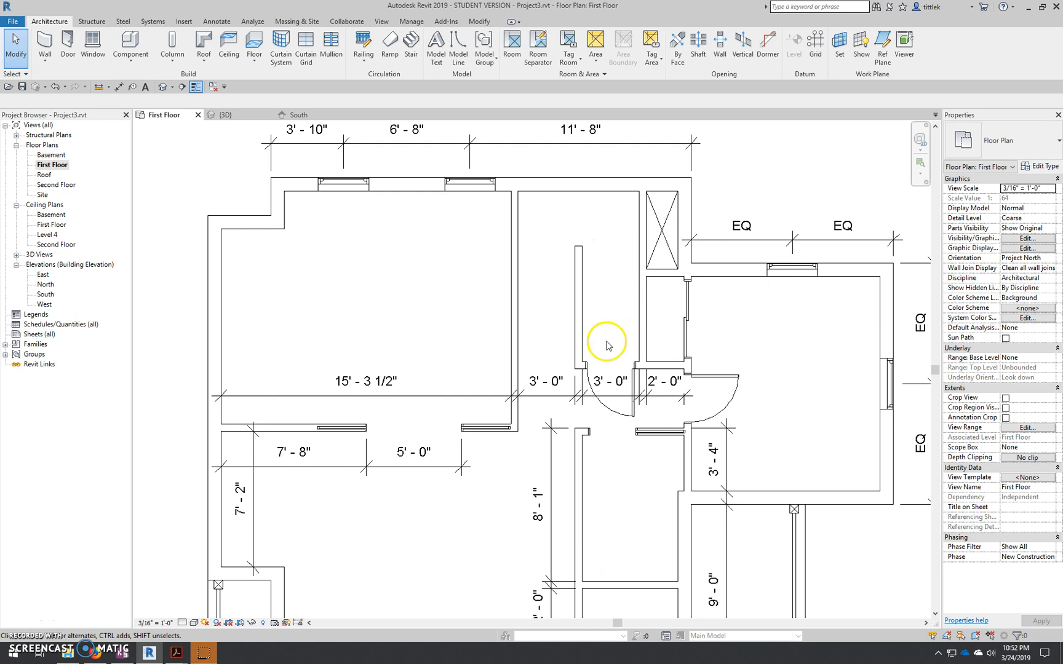
scroll(608, 340, "up", 2)
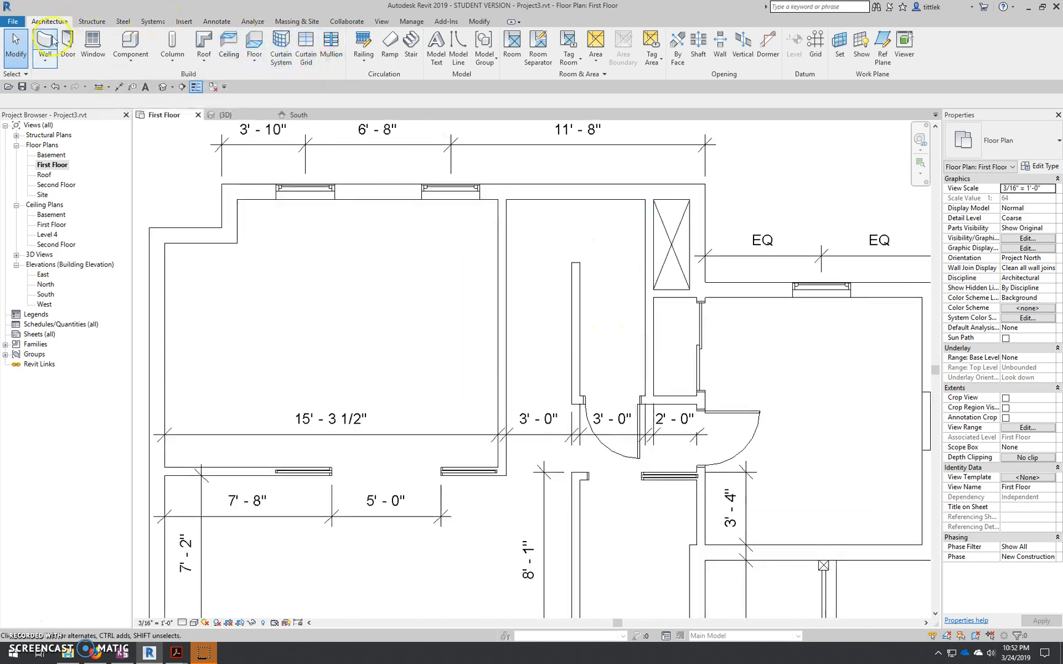
left_click(414, 48)
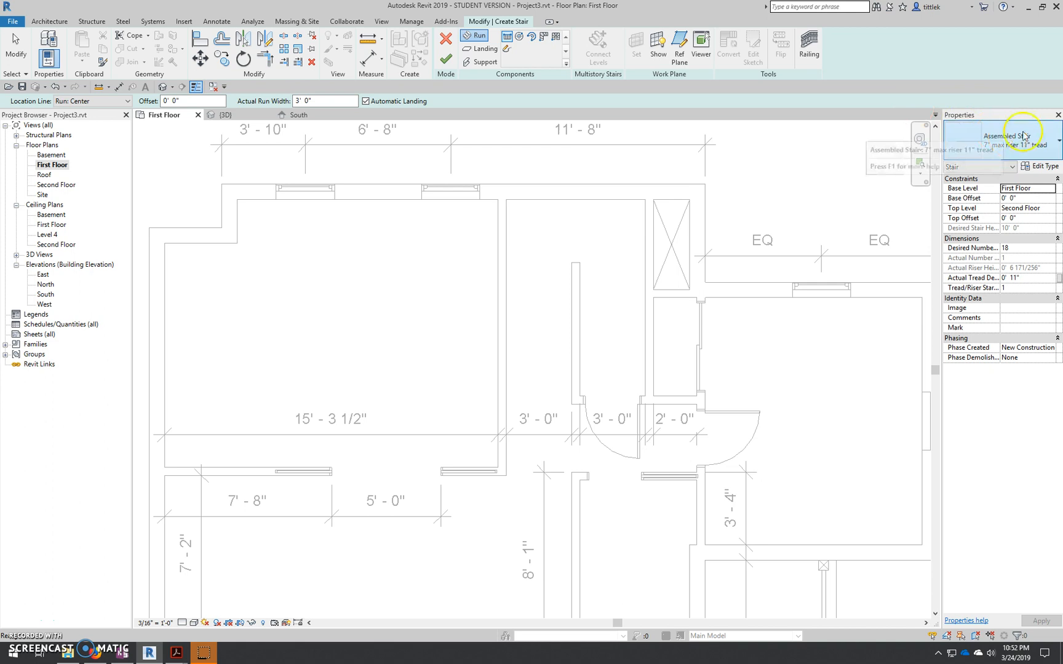
left_click(1034, 167)
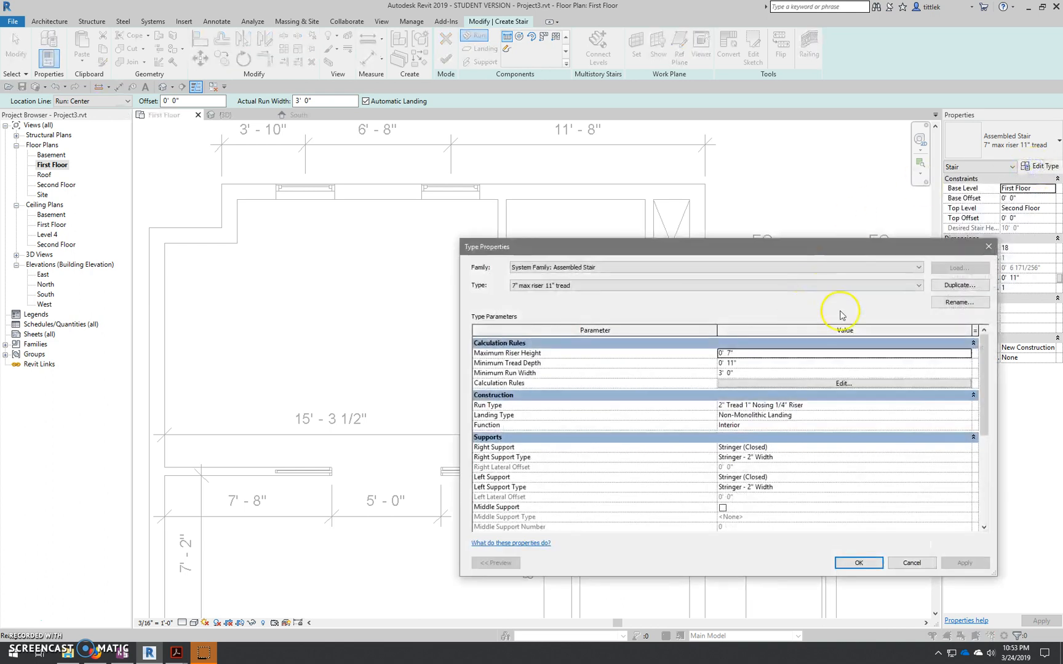
left_click(762, 353)
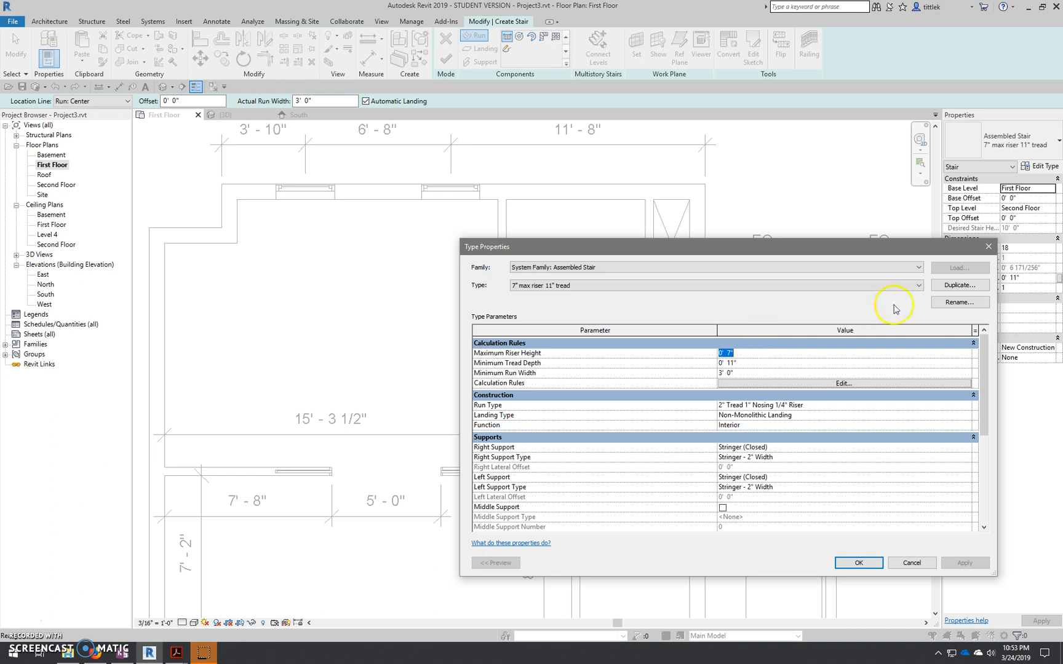
left_click(959, 302)
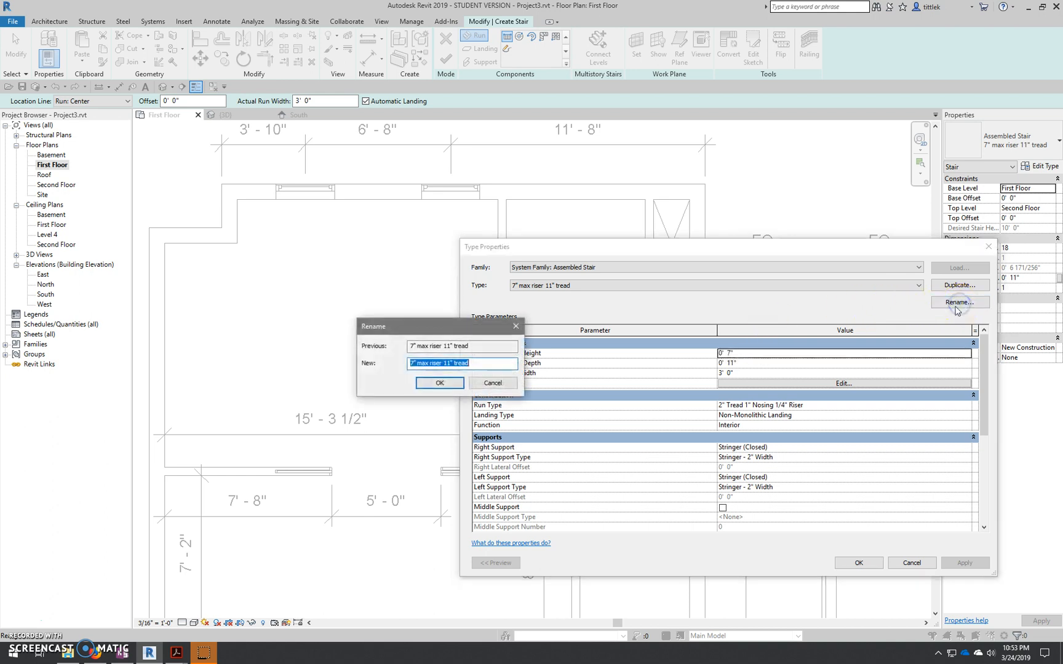
left_click(413, 364)
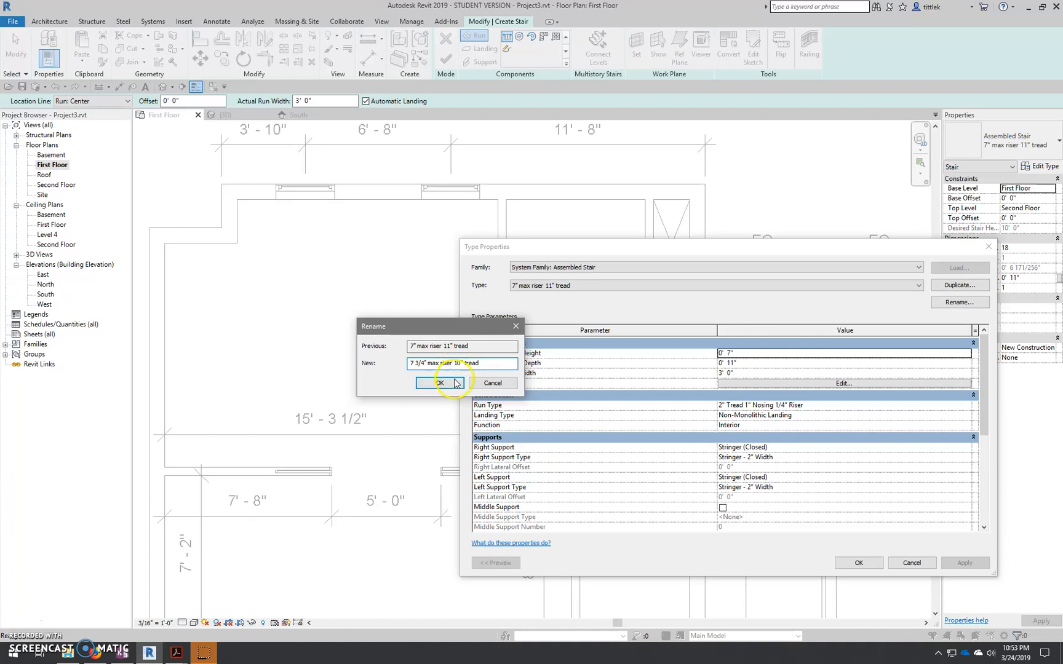
left_click(456, 382)
- Set the stair type's maximum riser height to 7 3/4" and its minimum tread depth to 10"
left_click(746, 357)
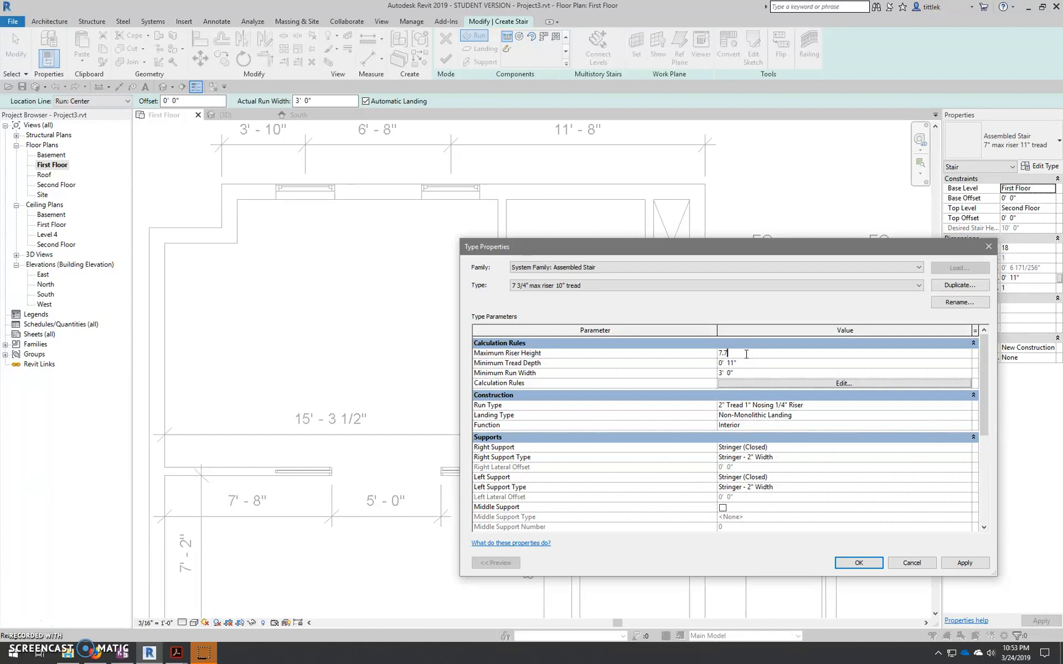
left_click(757, 364)
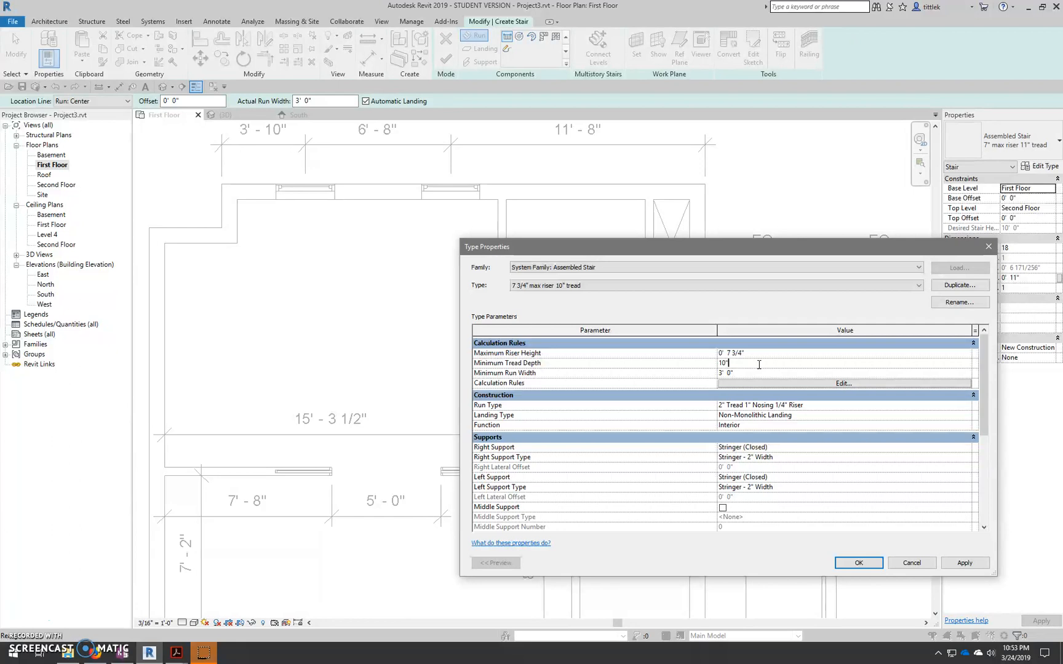
left_click(859, 567)
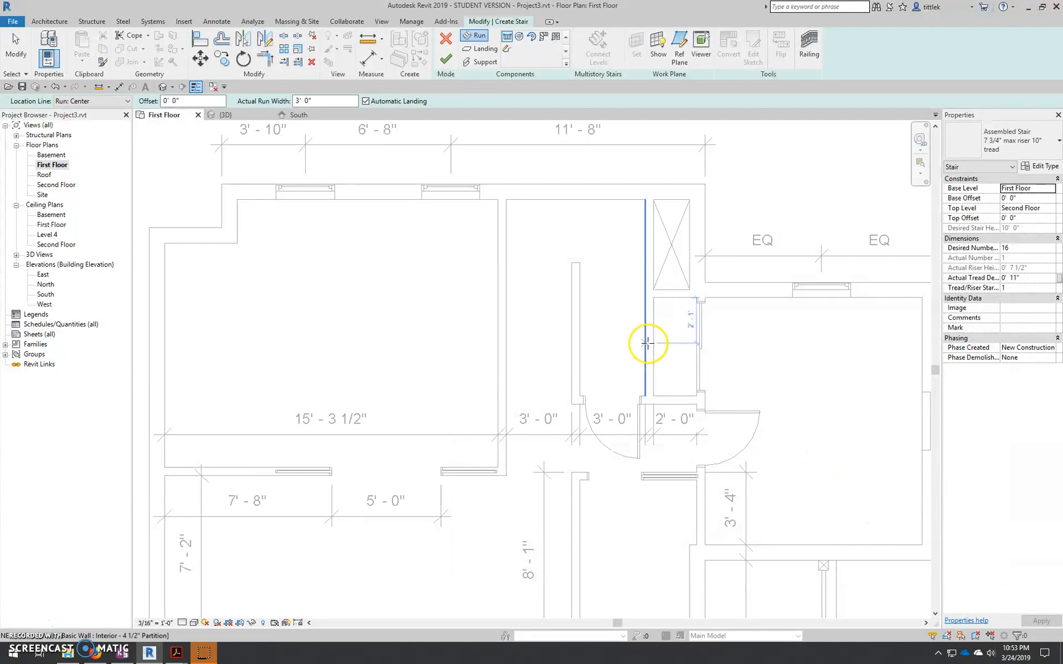
- Reopen the stair's type properties and set the right support to None
left_click(1044, 167)
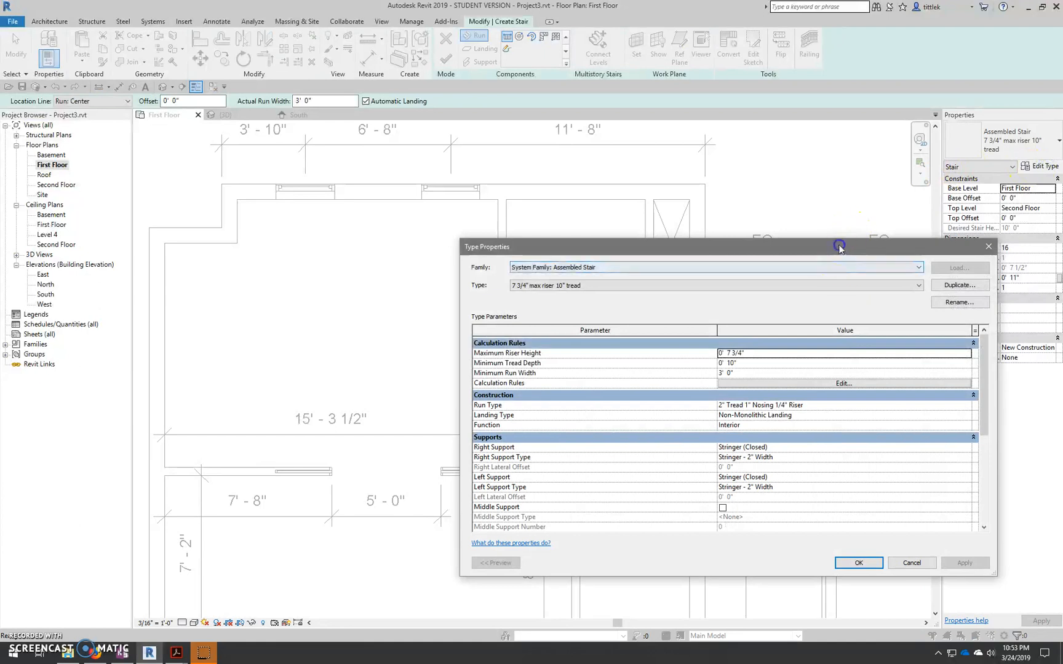
left_click_drag(840, 247, 644, 180)
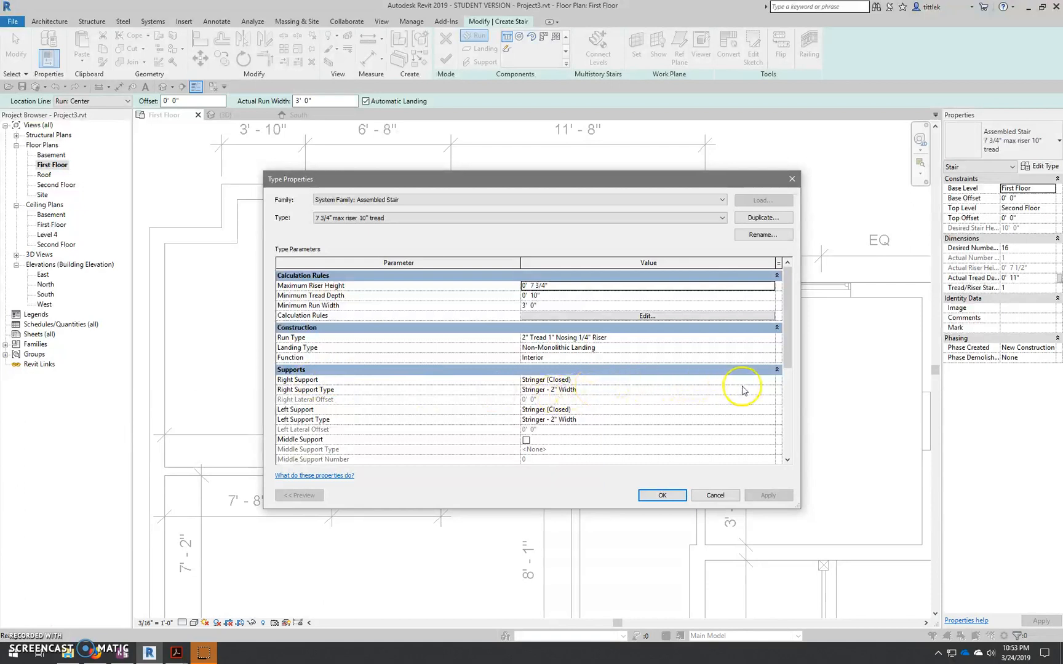
left_click(764, 381)
left_click(771, 381)
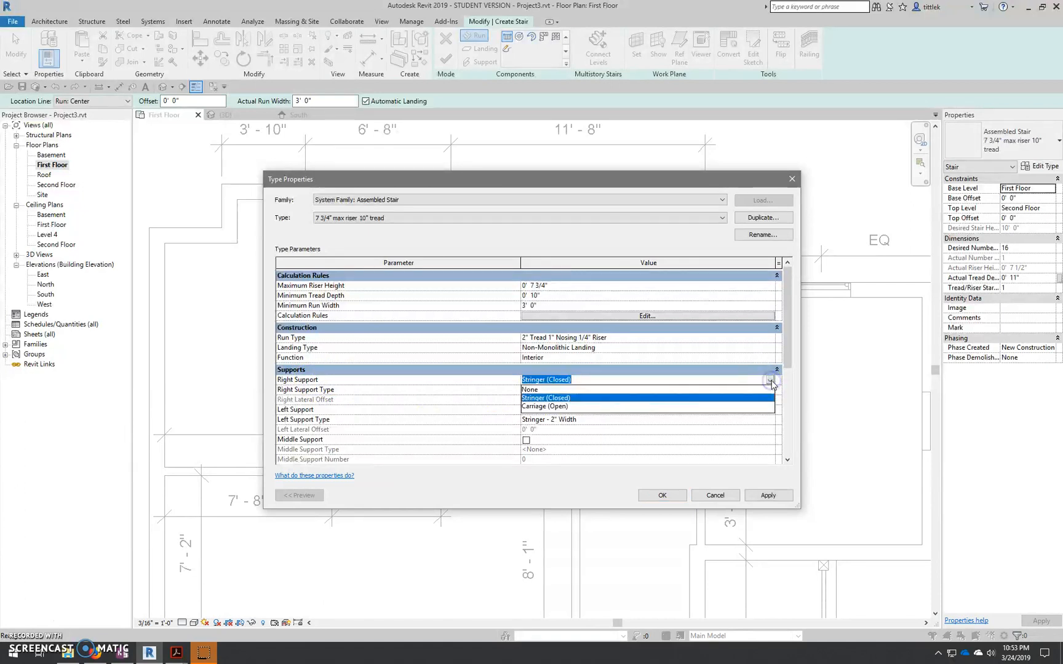
left_click(537, 376)
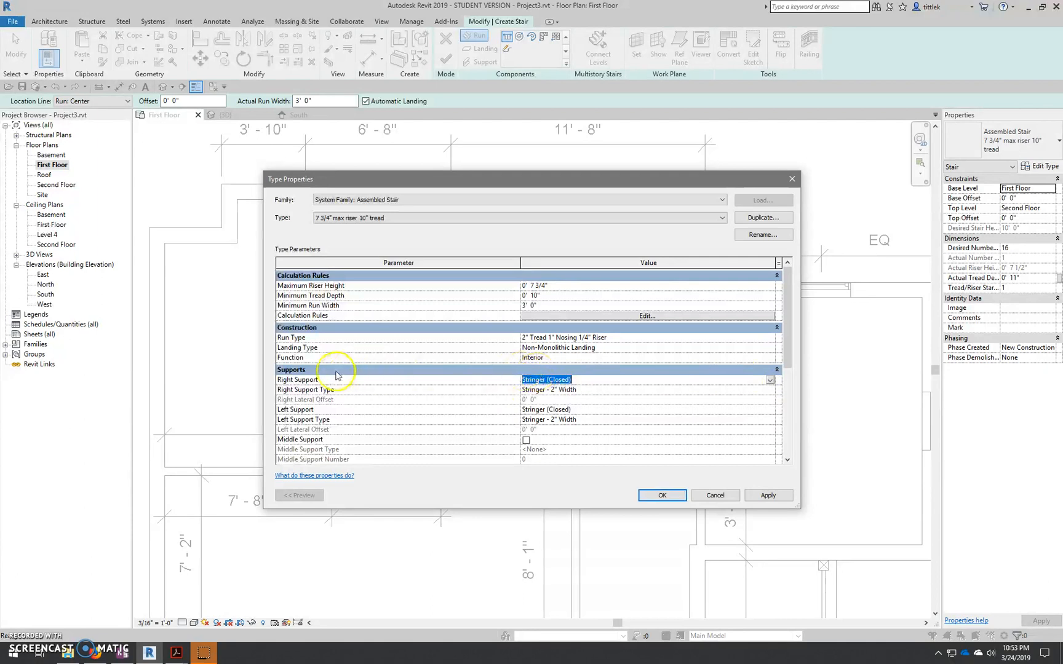
left_click(768, 381)
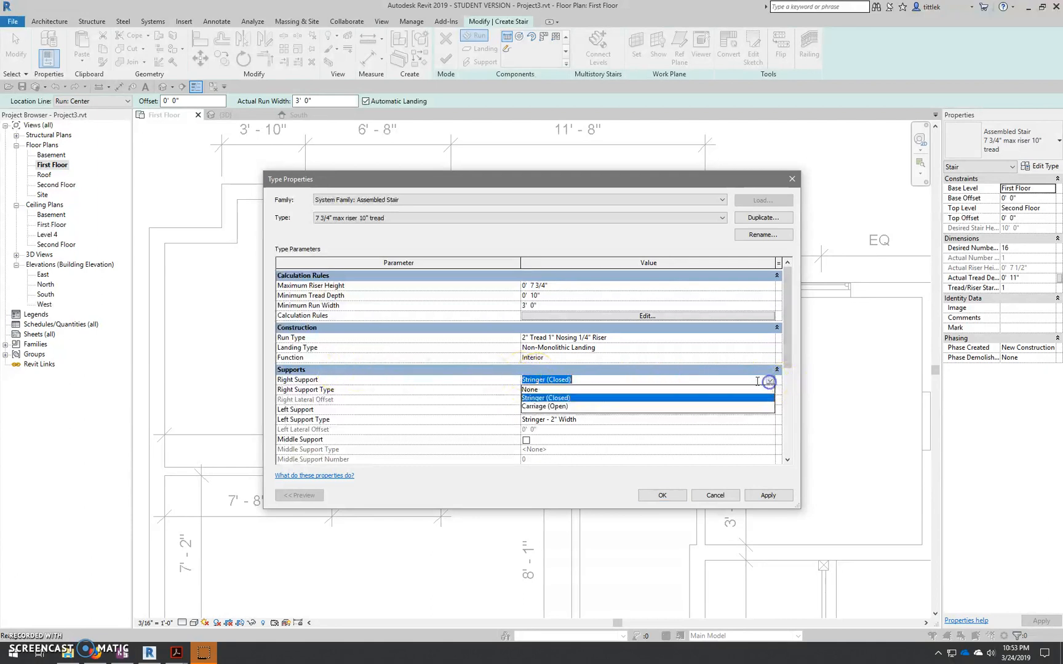
left_click(530, 389)
- Set the stair type's left support to None and accept the type properties
left_click(563, 411)
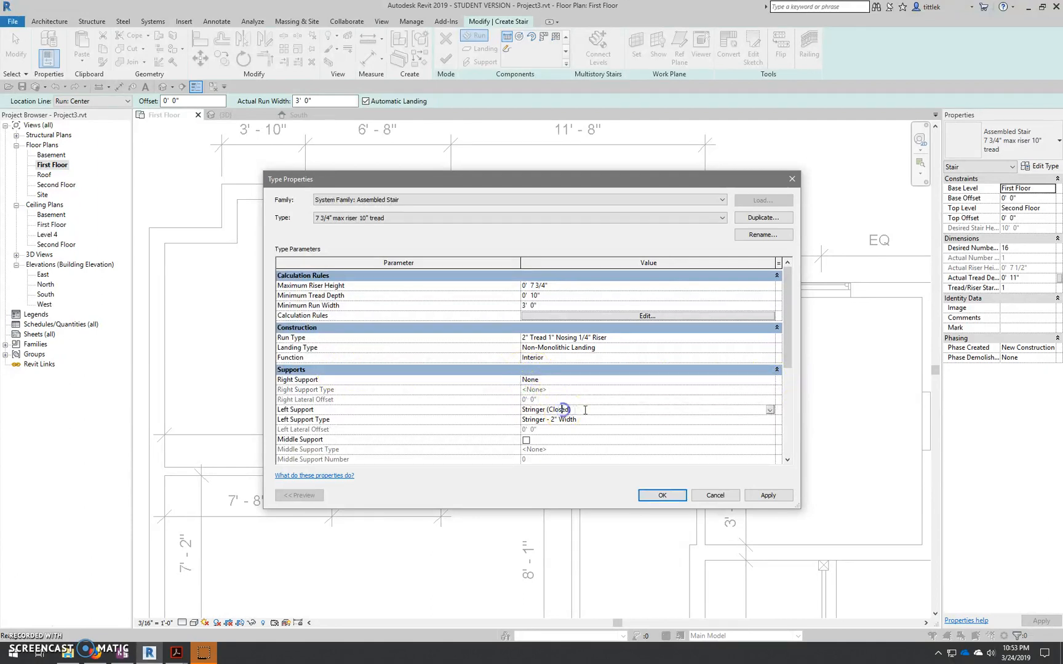
left_click(770, 410)
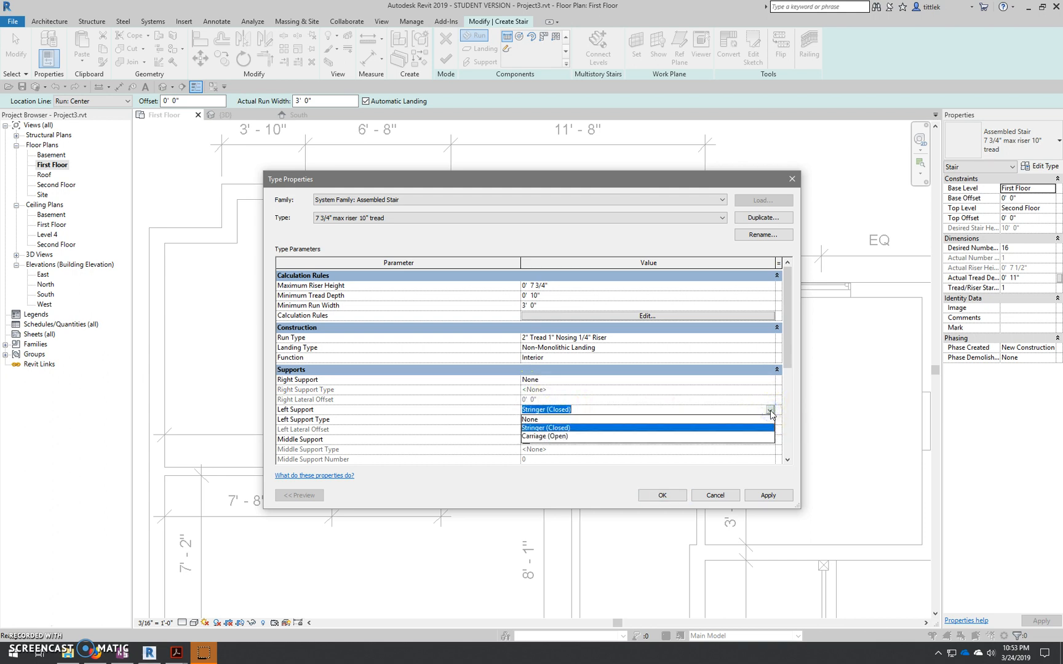
left_click(532, 419)
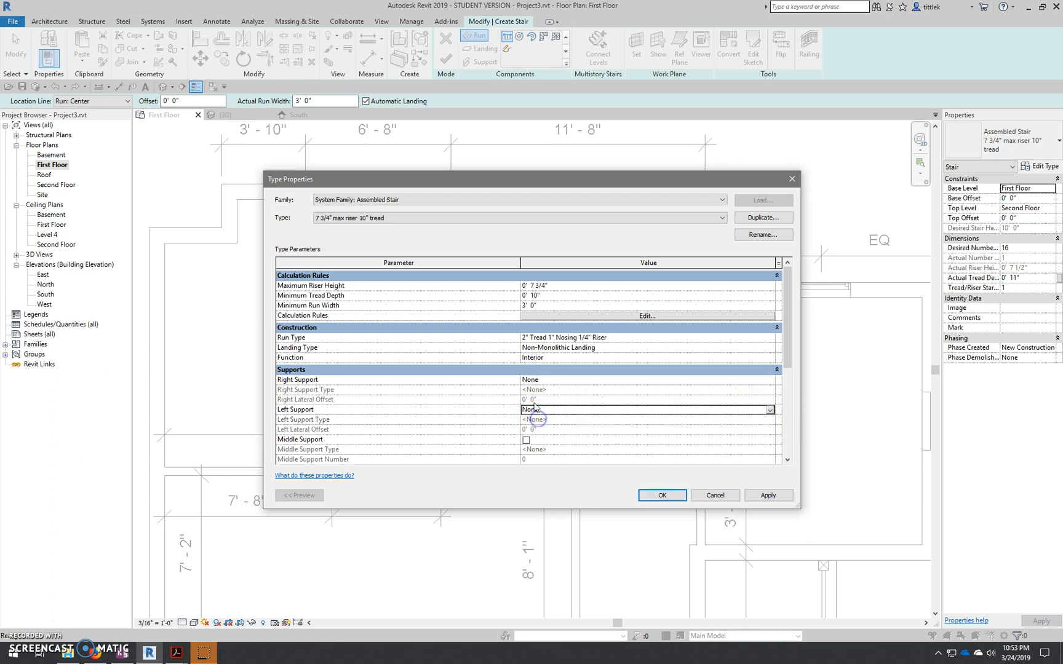
scroll(534, 408, "down", 3)
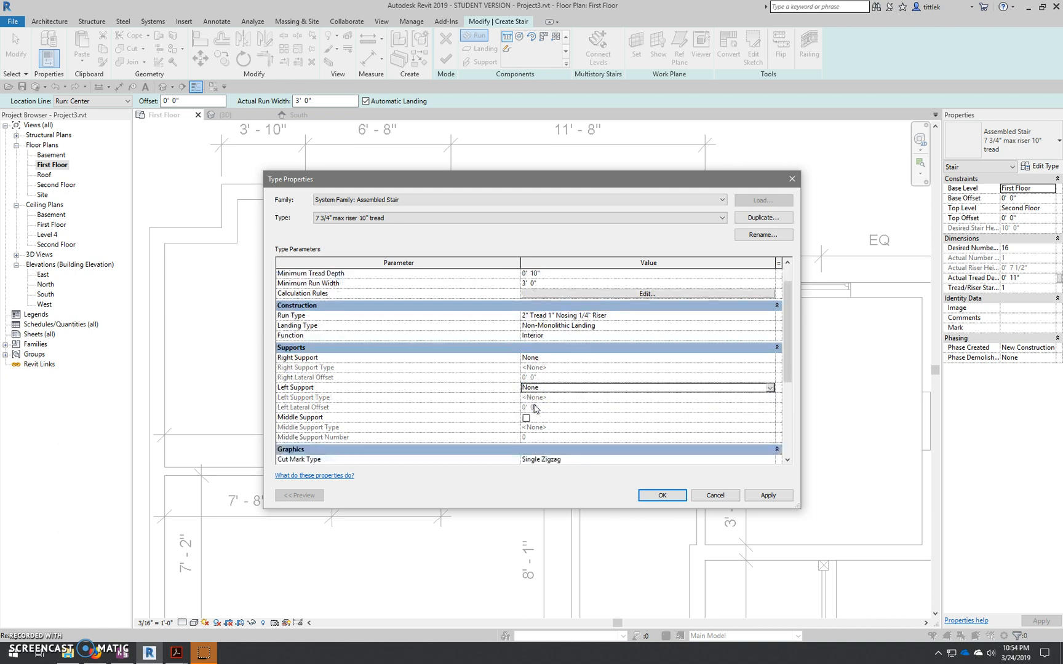
scroll(534, 409, "down", 2)
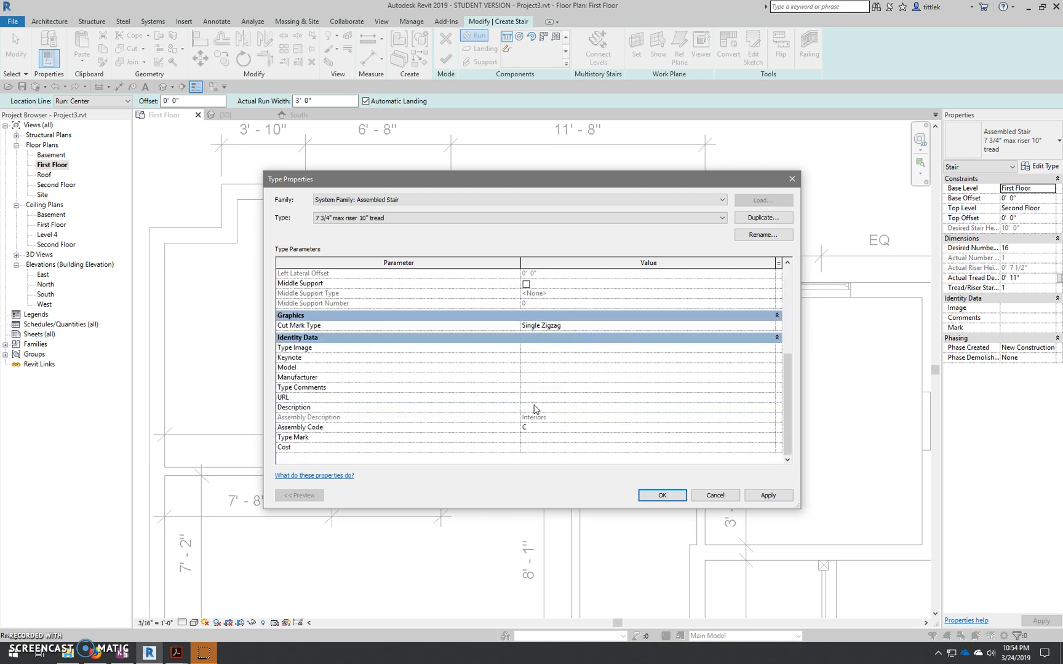
left_click(657, 497)
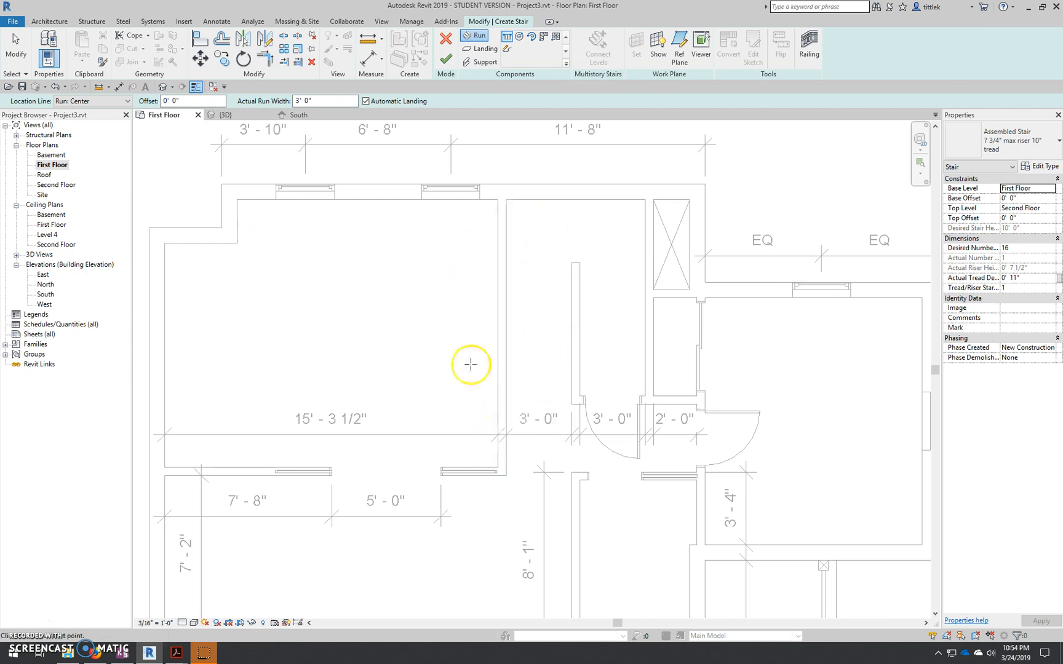
- With the location line at Run: Left, draw the first 8-riser run upward along the stairwell's left wall, about 6'-5" long
left_click(86, 101)
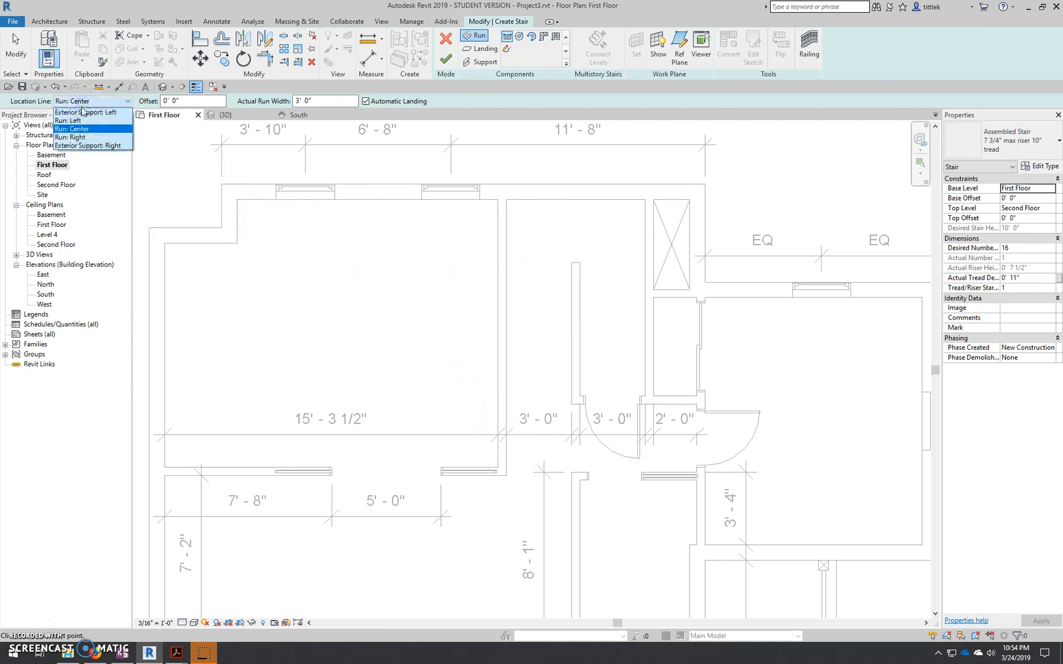
left_click(82, 121)
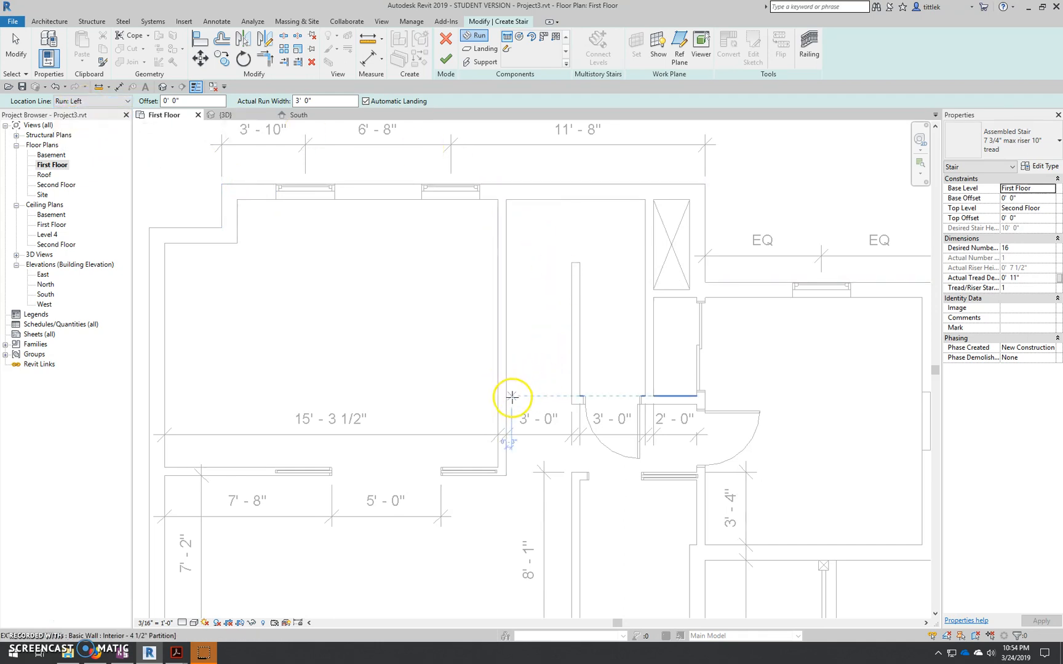
left_click(571, 404)
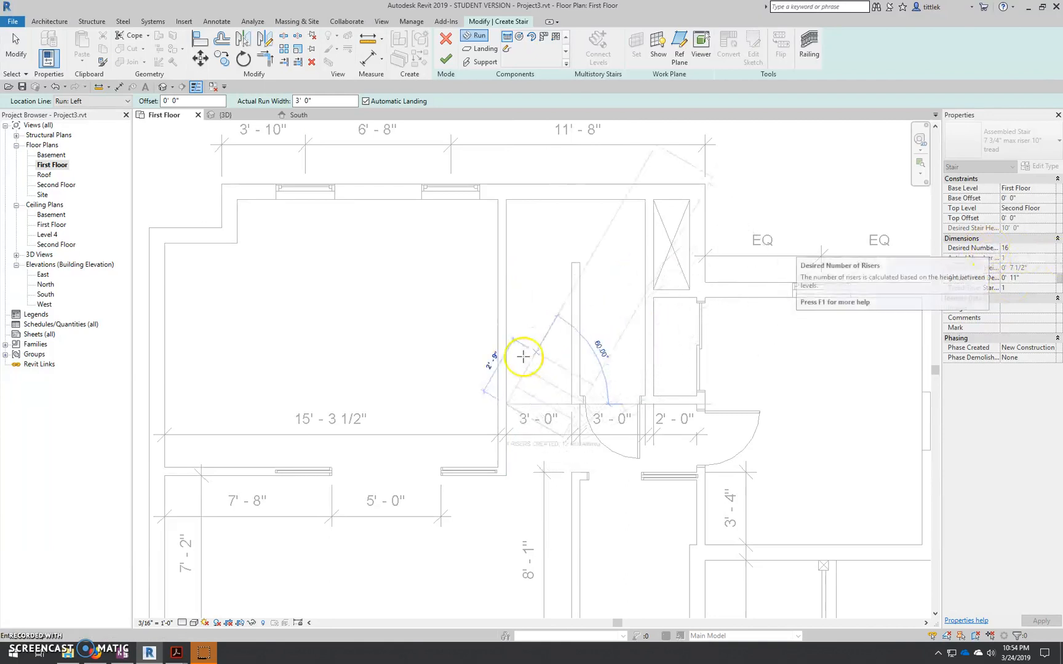
left_click(510, 264)
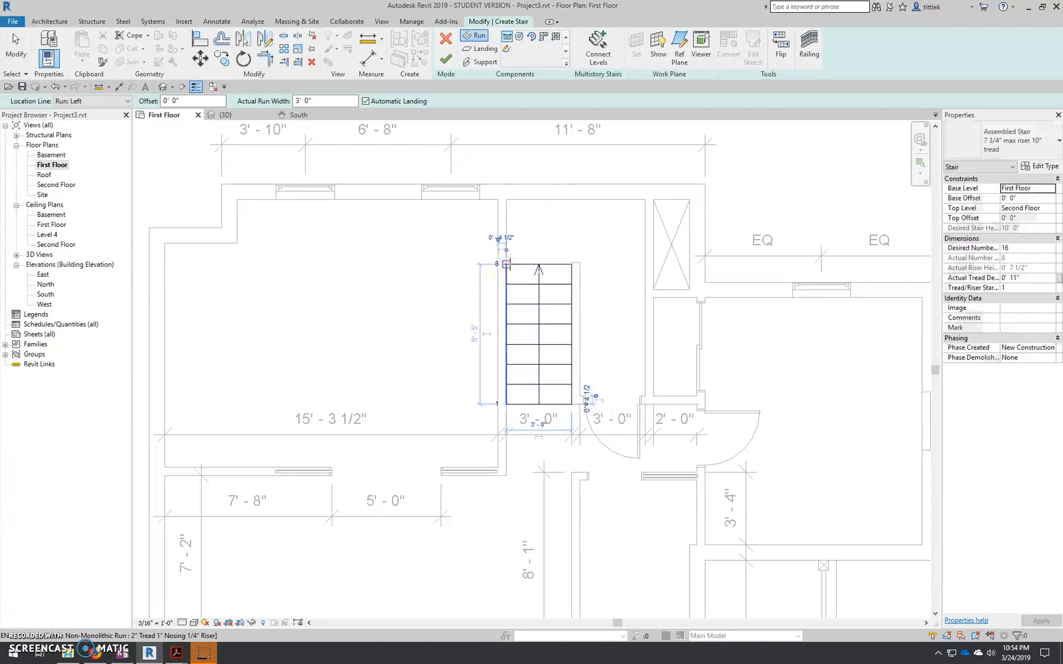
- Draw the second run, risers 9 to 16, back down along the stairwell's right wall with an automatic landing connecting the runs
left_click(644, 264)
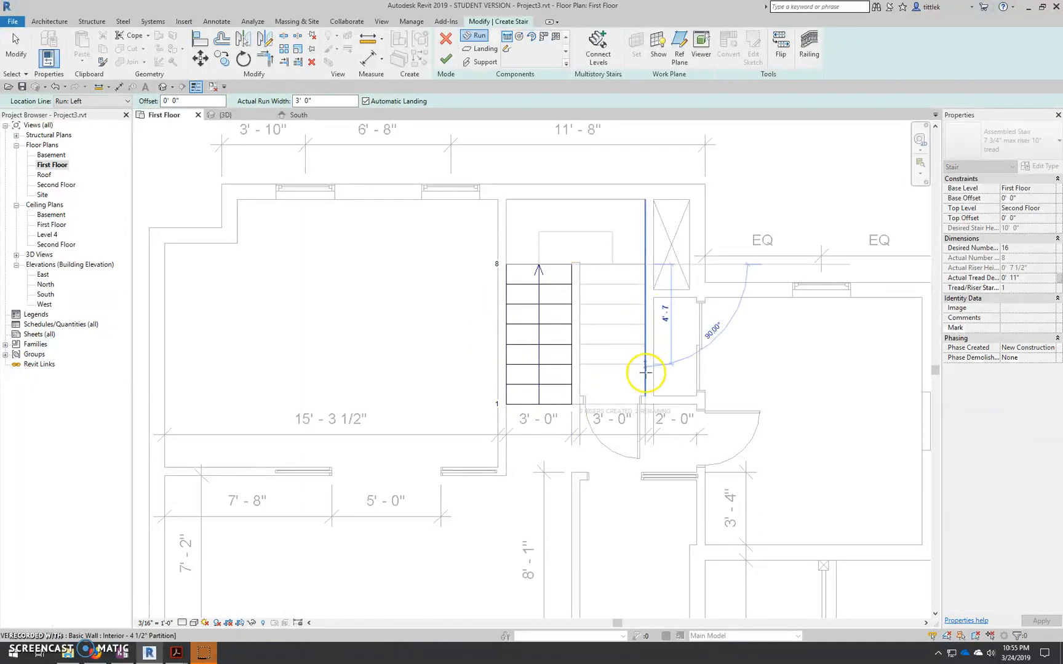
left_click(650, 449)
key("Escape")
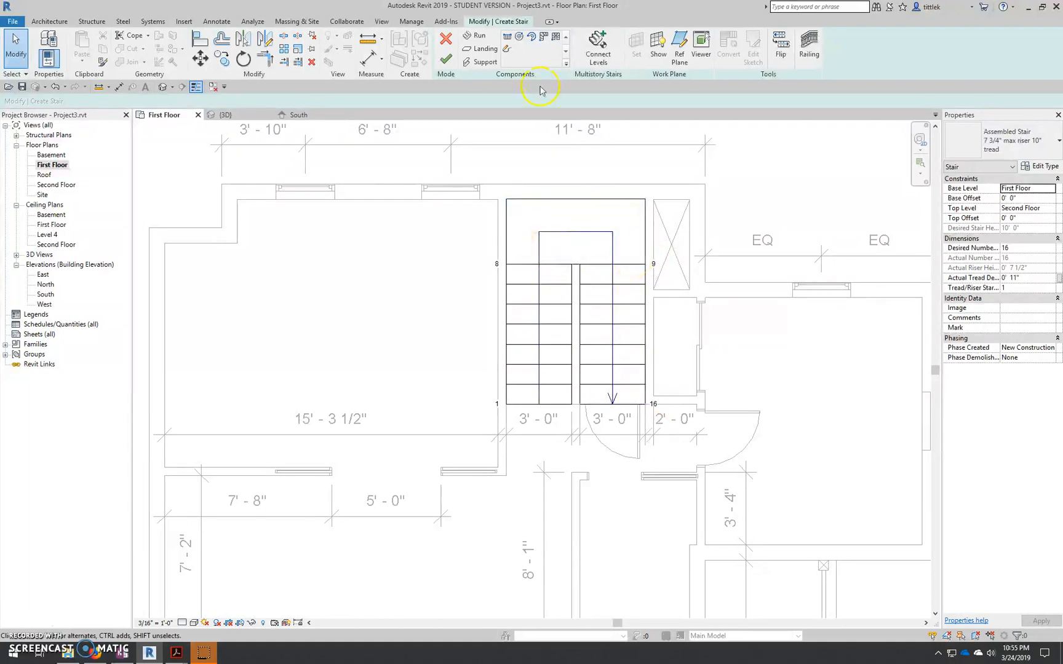
left_click(478, 37)
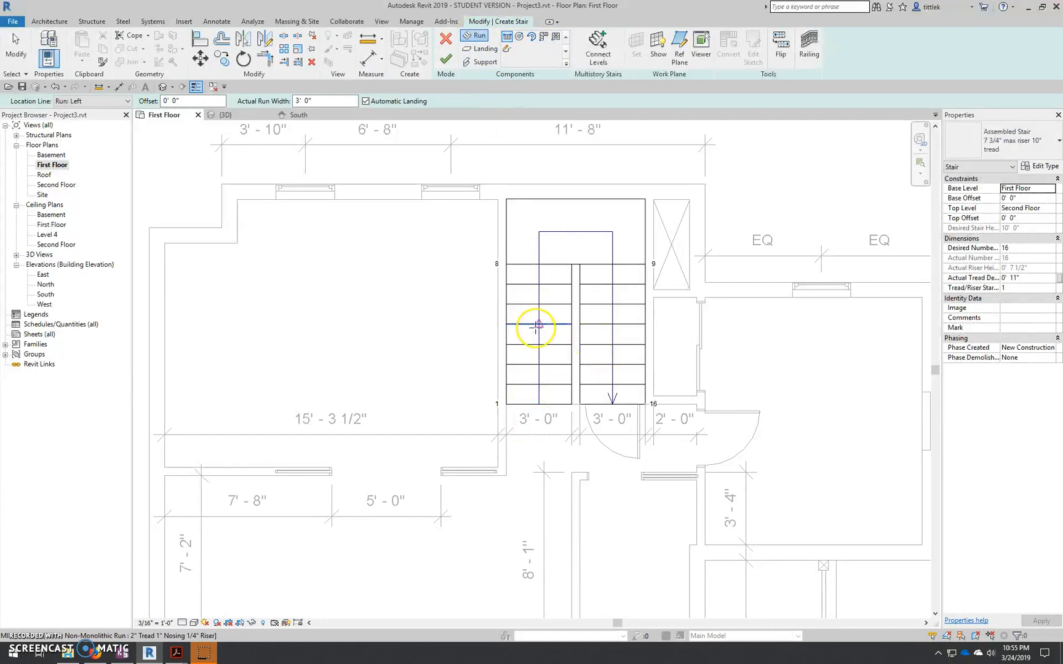
key("Escape")
scroll(562, 320, "up", 1)
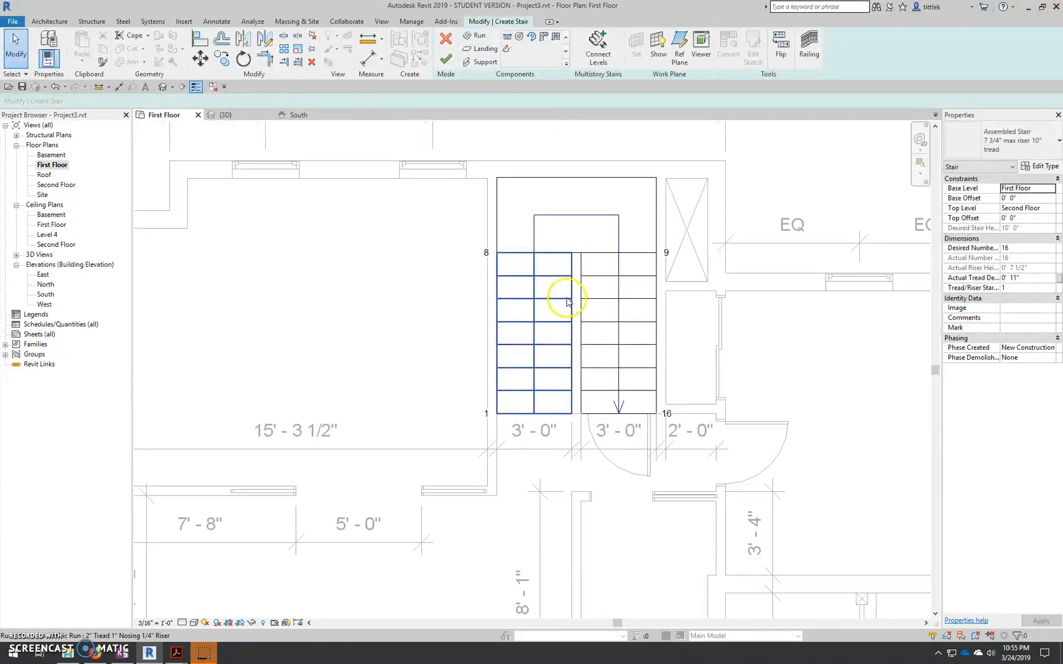
scroll(560, 302, "up", 2)
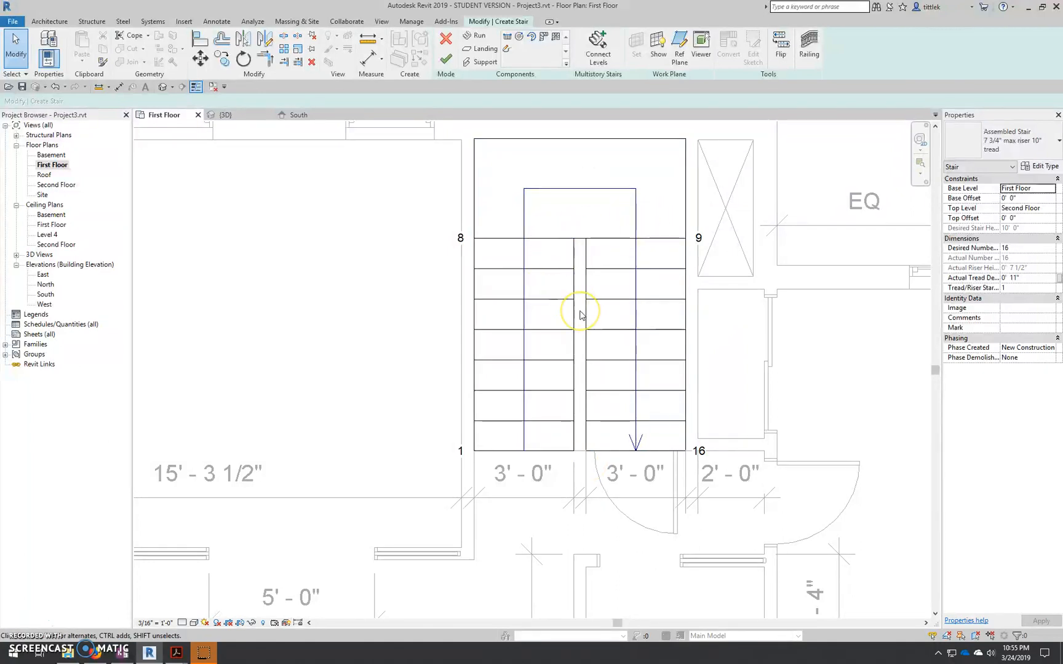
scroll(579, 315, "down", 2)
scroll(572, 302, "up", 1)
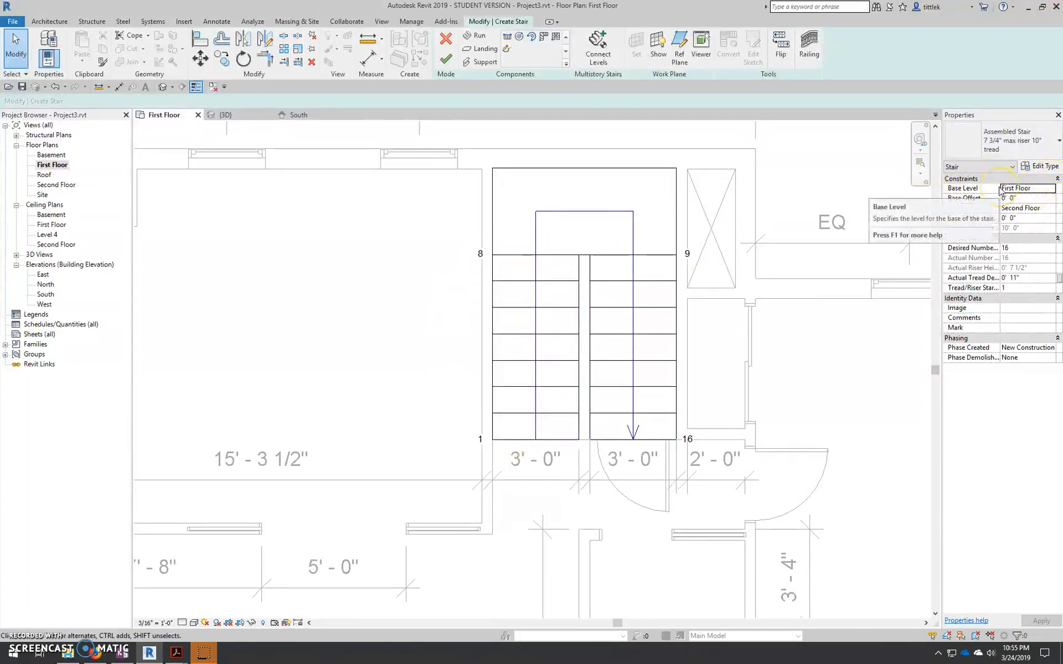
- Check the stair's base and top level constraints, then finish the U-shaped stair
left_click(1009, 193)
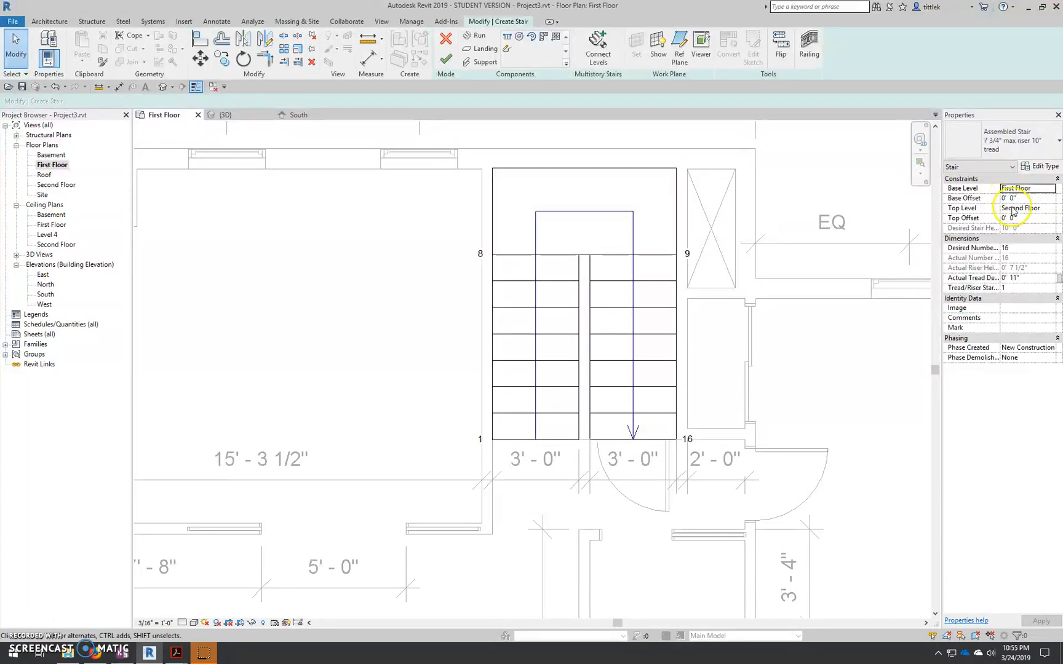
left_click(495, 227)
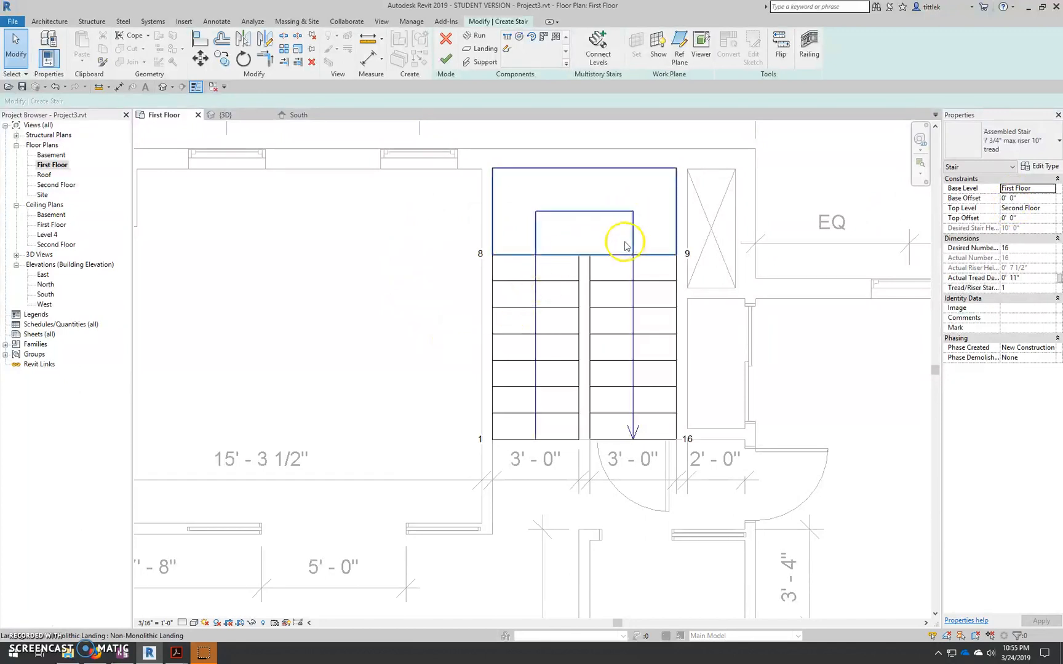
left_click(441, 64)
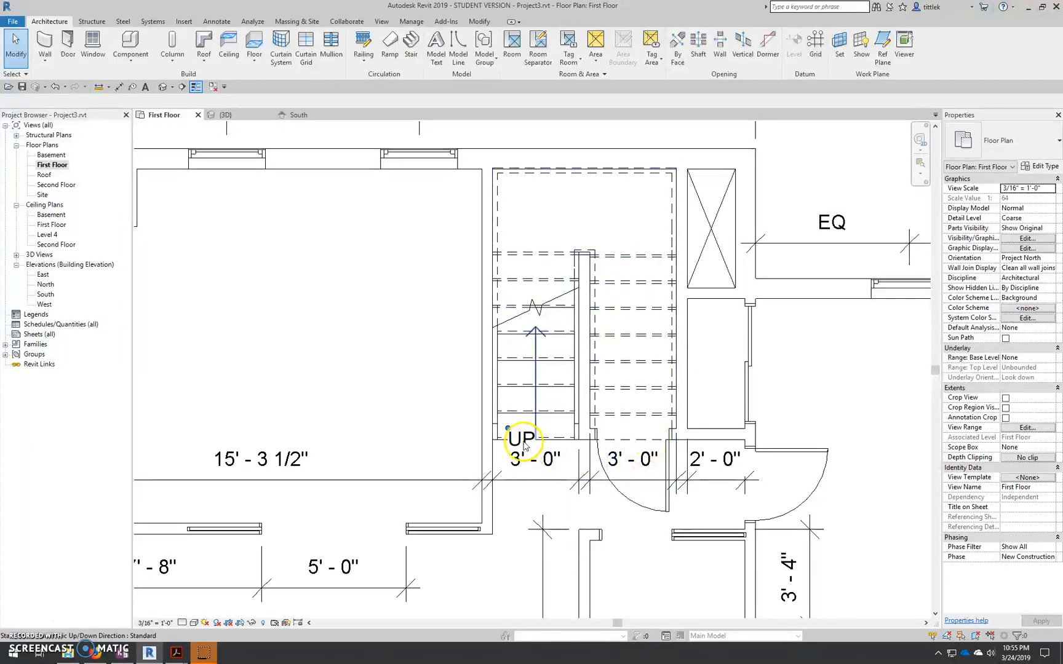
- Examine the finished stair and its railings in the first floor plan and in the 3D view
scroll(522, 438, "down", 2)
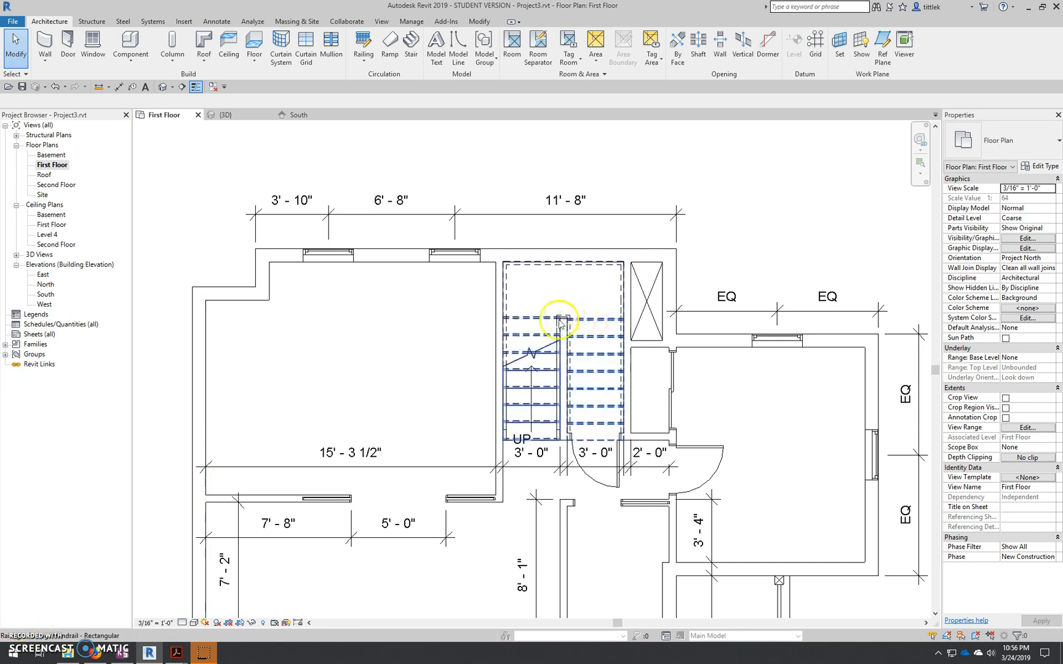
scroll(576, 428, "up", 2)
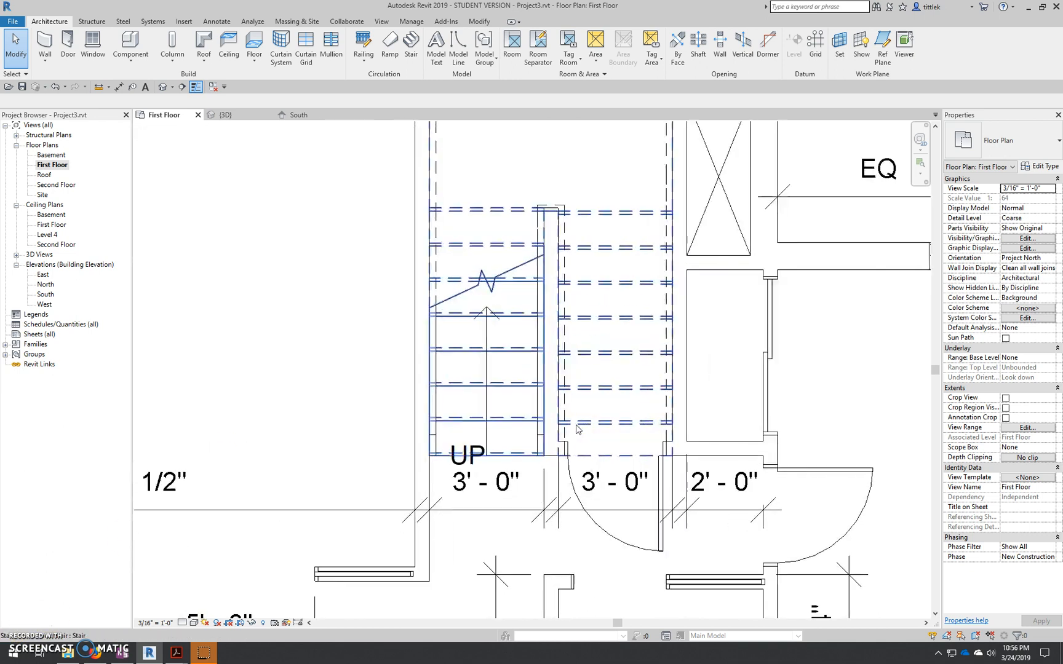
left_click(234, 120)
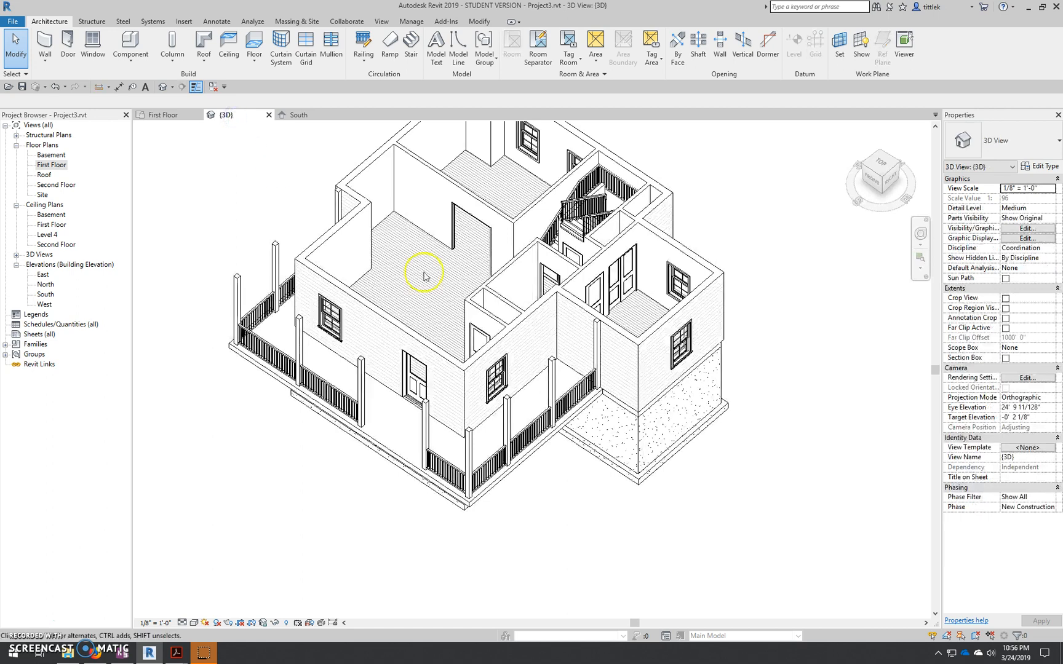
middle_click_drag(439, 261, 553, 234, "shift")
scroll(612, 151, "up", 5)
middle_click_drag(540, 348, 434, 393)
scroll(509, 461, "up", 1)
scroll(703, 380, "up", 3)
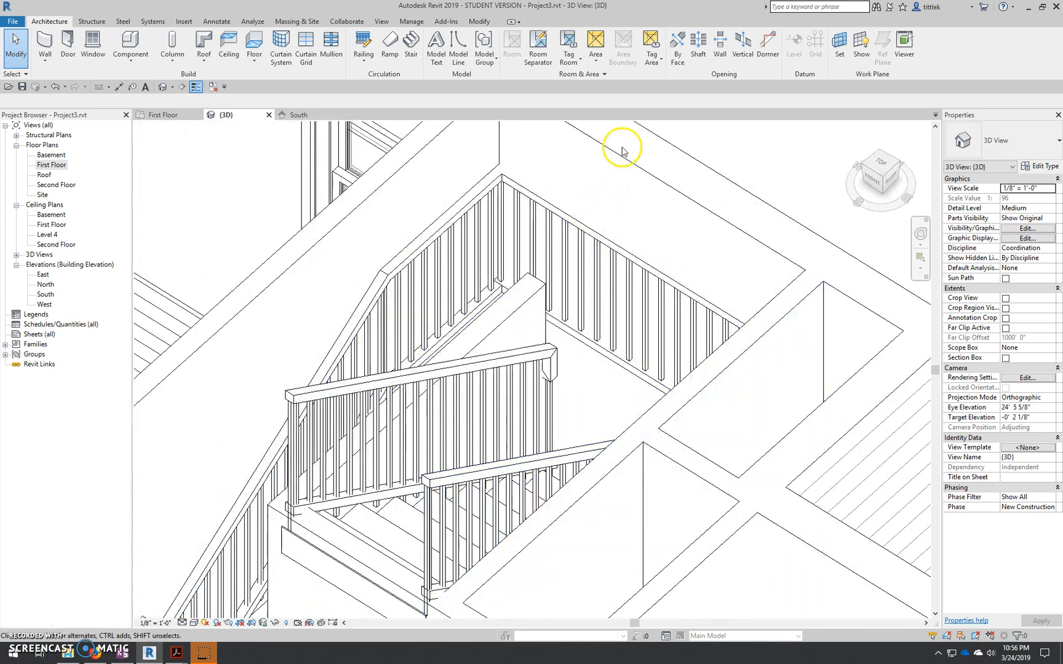
middle_click_drag(612, 271, 587, 360, "shift")
scroll(587, 361, "down", 10)
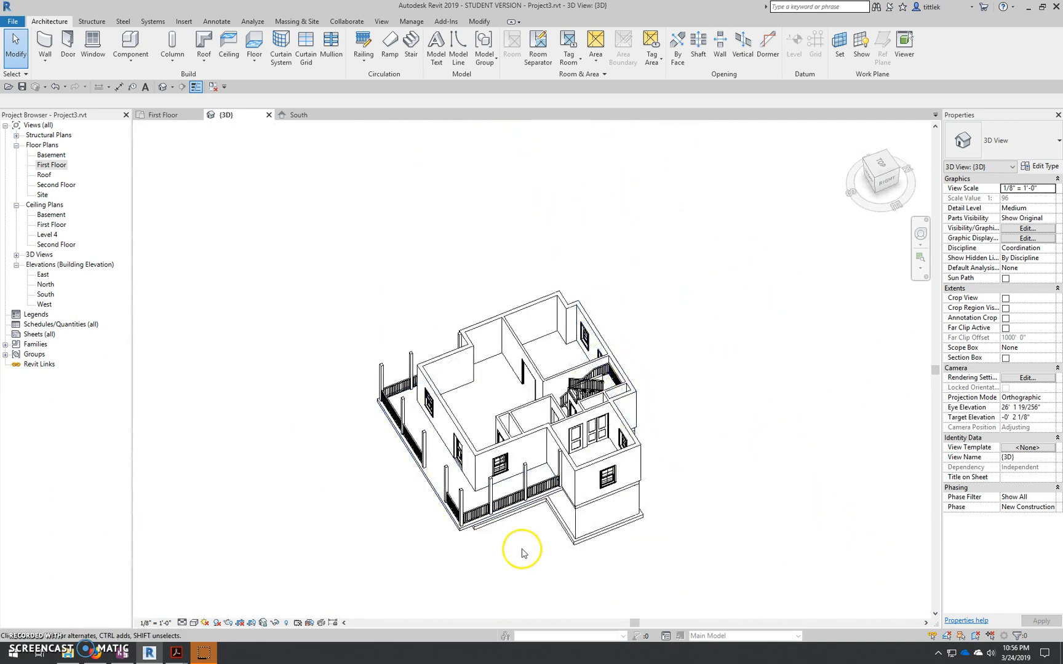
scroll(609, 363, "up", 2)
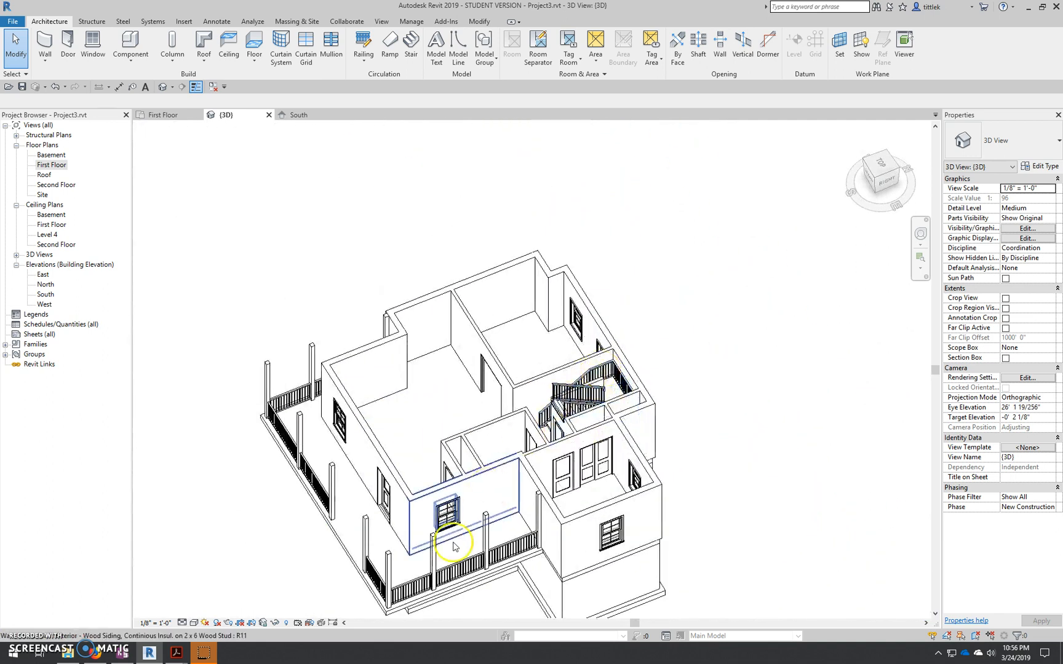
scroll(536, 404, "up", 8)
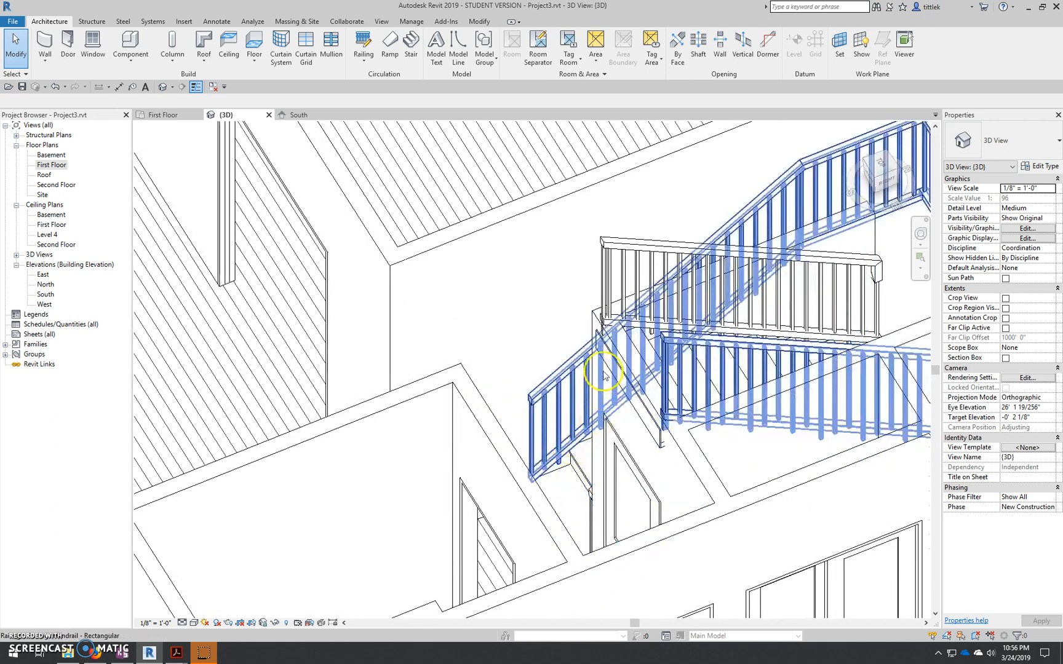
- Delete the railings from both sides of the U-shaped stair
left_click(770, 203)
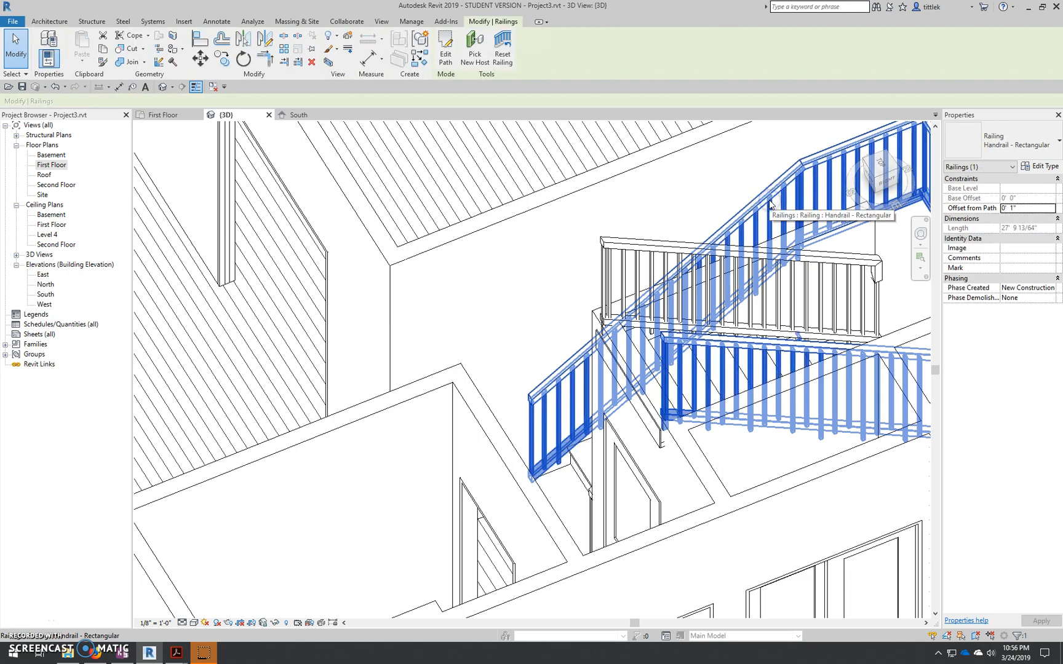
key("Escape")
left_click(737, 265)
key("Delete")
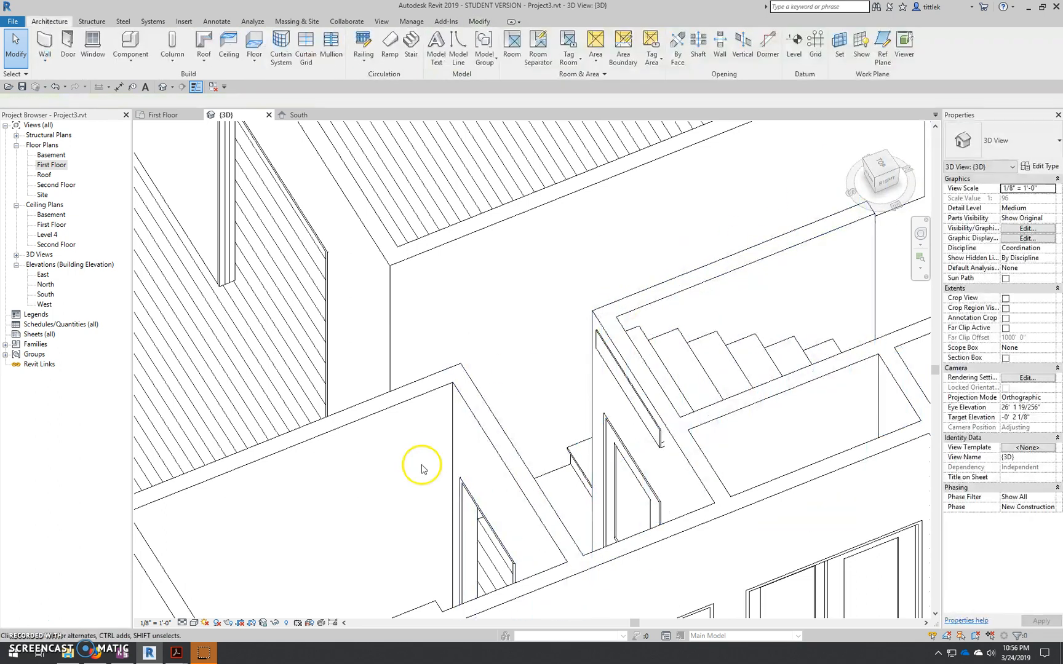
- Examine the stair without railings in 3D, then check its fit against the stairwell walls in the first floor plan
scroll(422, 468, "down", 5)
middle_click_drag(425, 470, 489, 456, "shift")
scroll(488, 456, "up", 3)
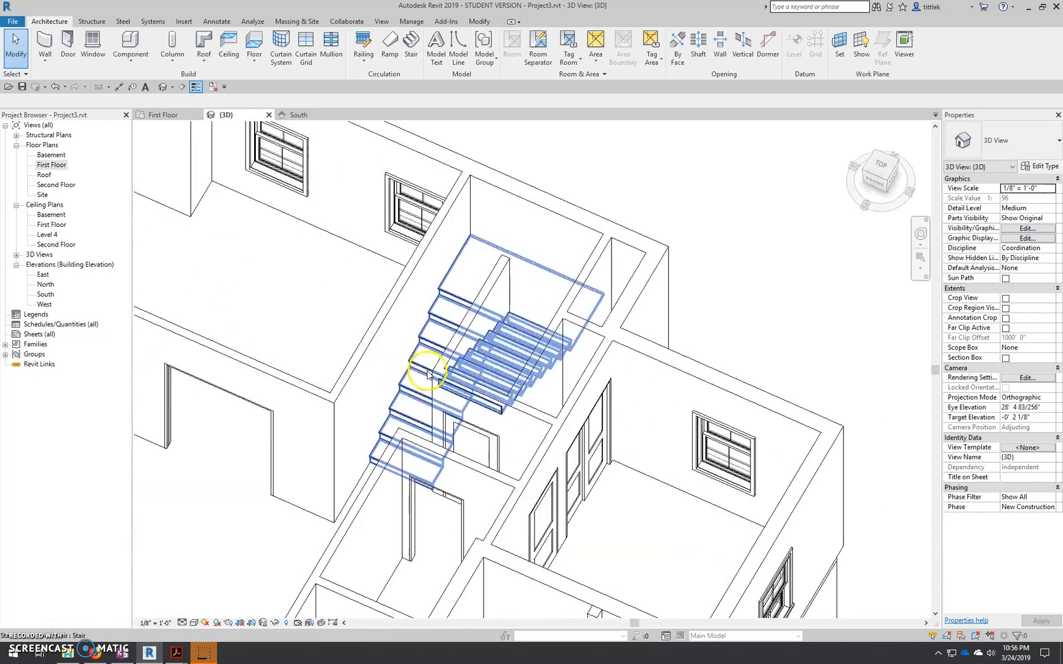
scroll(364, 395, "down", 2)
middle_click_drag(365, 395, 373, 326, "shift")
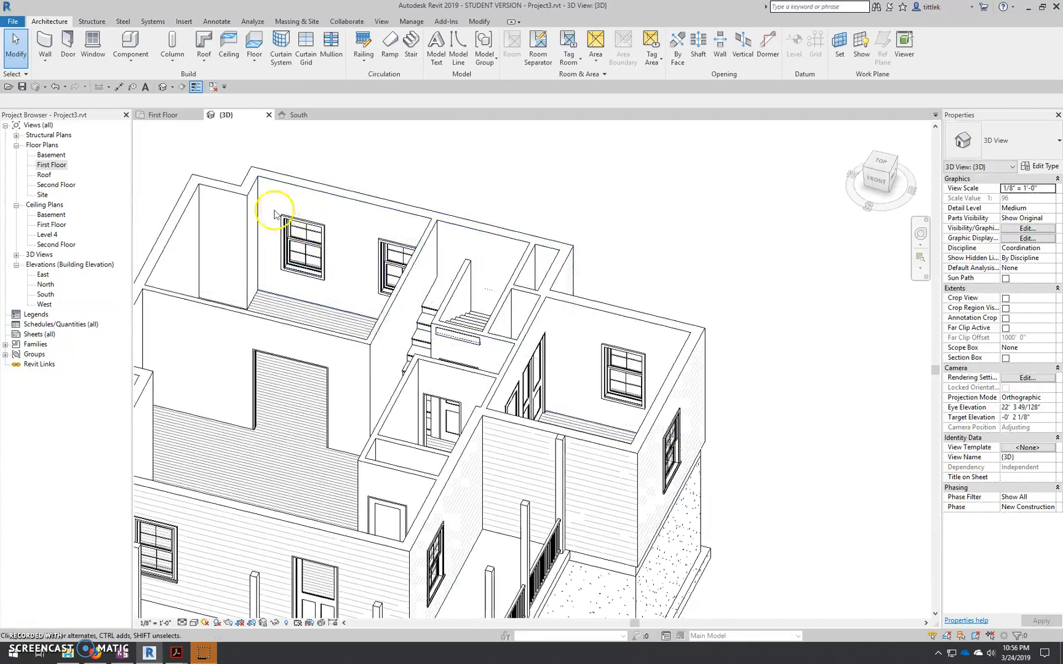
left_click(184, 115)
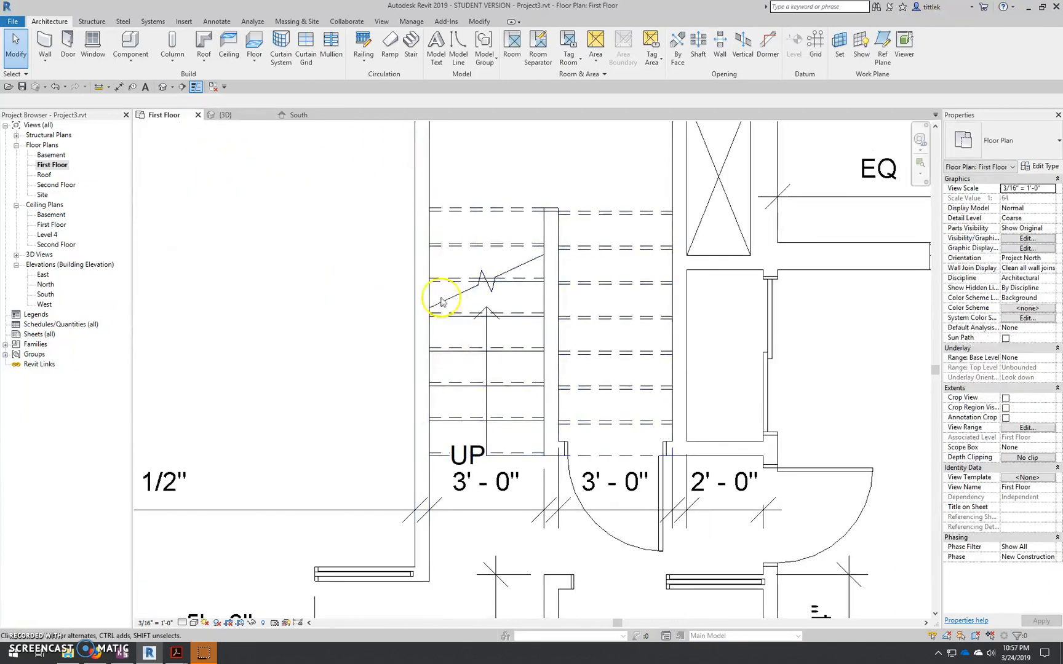
scroll(450, 431, "down", 3)
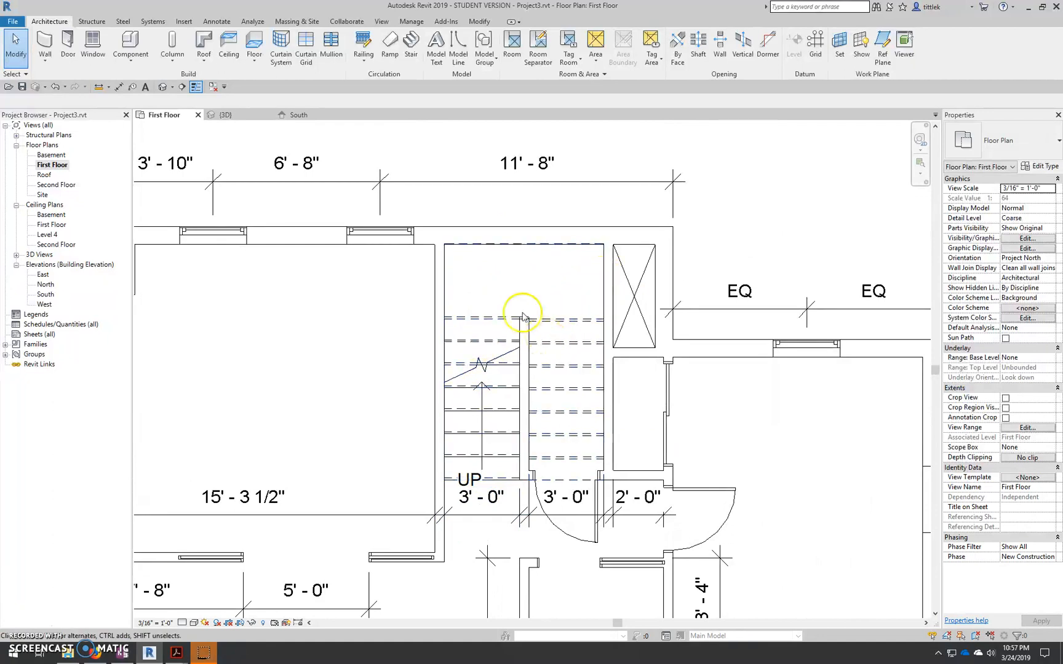
scroll(509, 284, "up", 5)
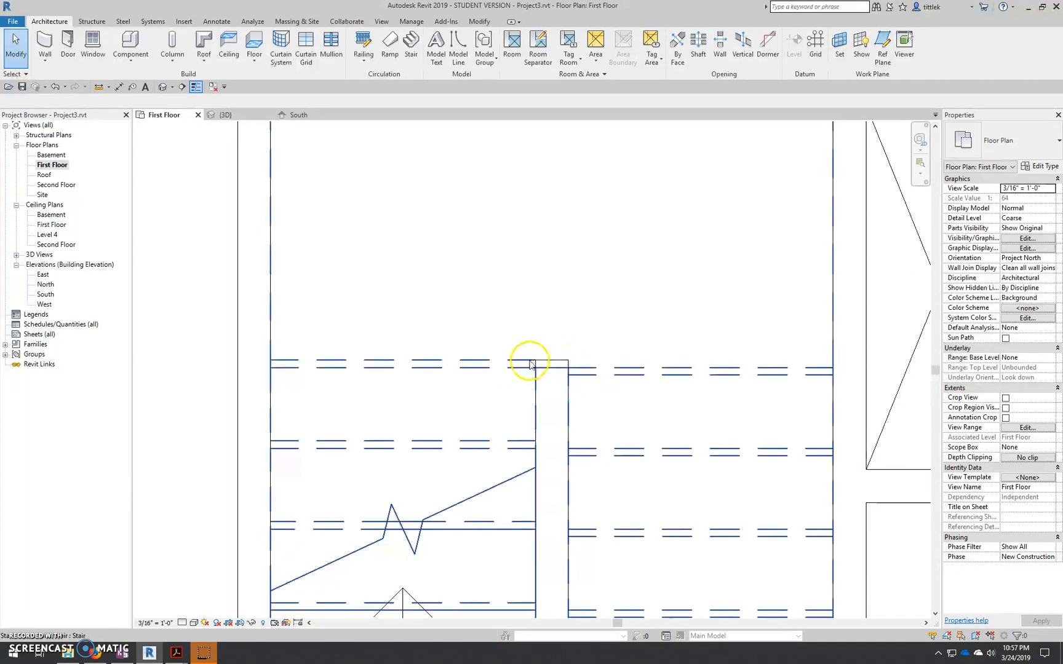
scroll(493, 403, "down", 5)
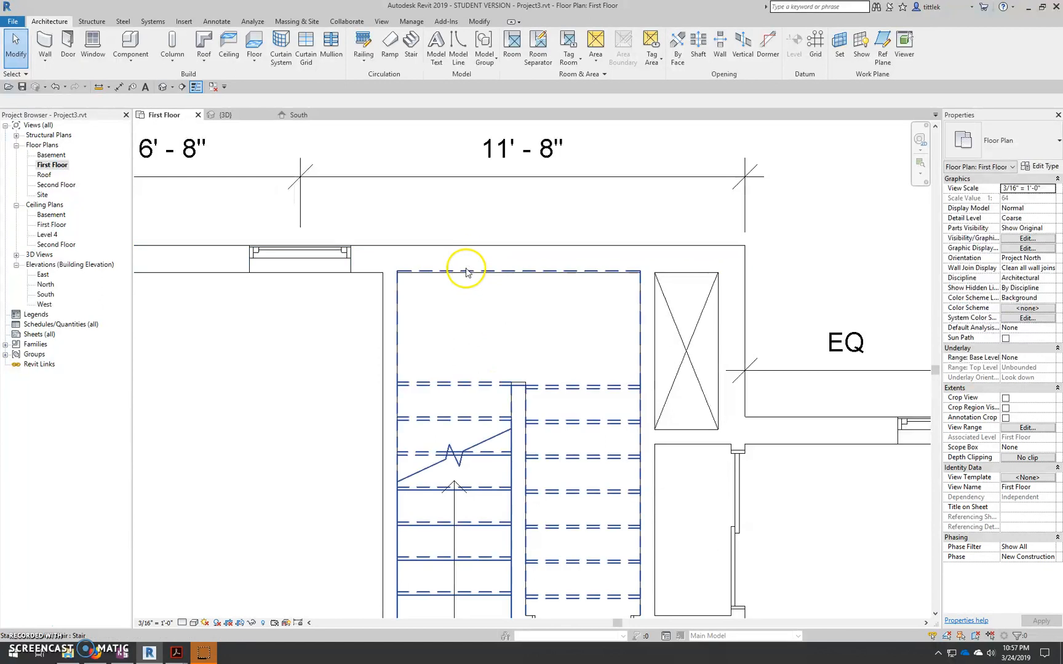
scroll(449, 402, "down", 3)
scroll(449, 403, "down", 1)
scroll(510, 323, "up", 3)
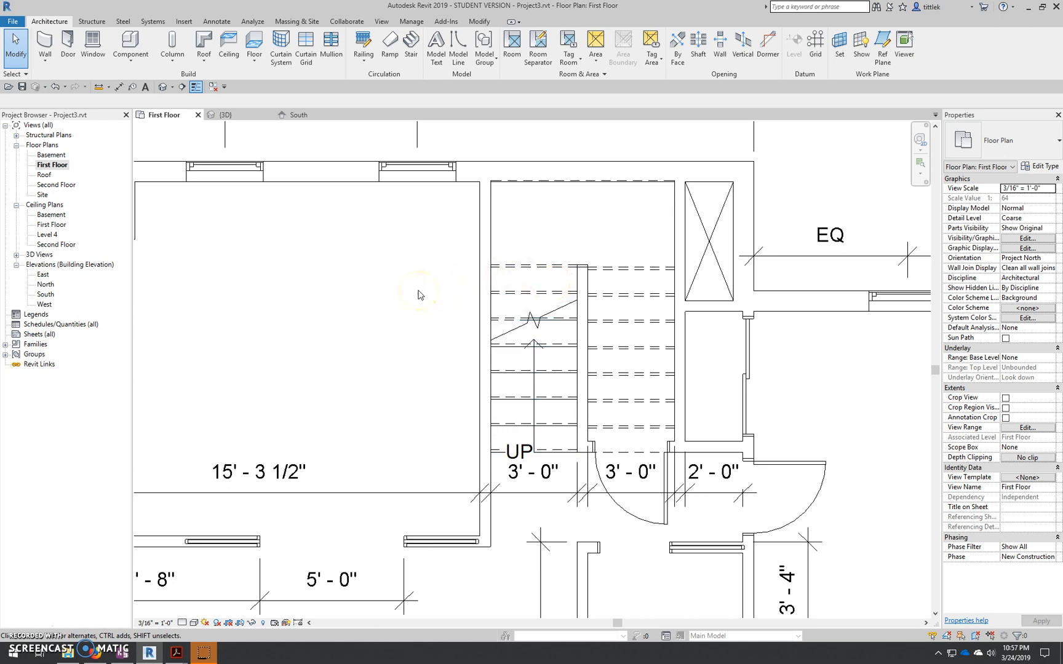
- Open the first floor plan's visibility/graphic overrides, expand the Stairs model category and widen the column so its subcategory names are readable
key("v")
key("g")
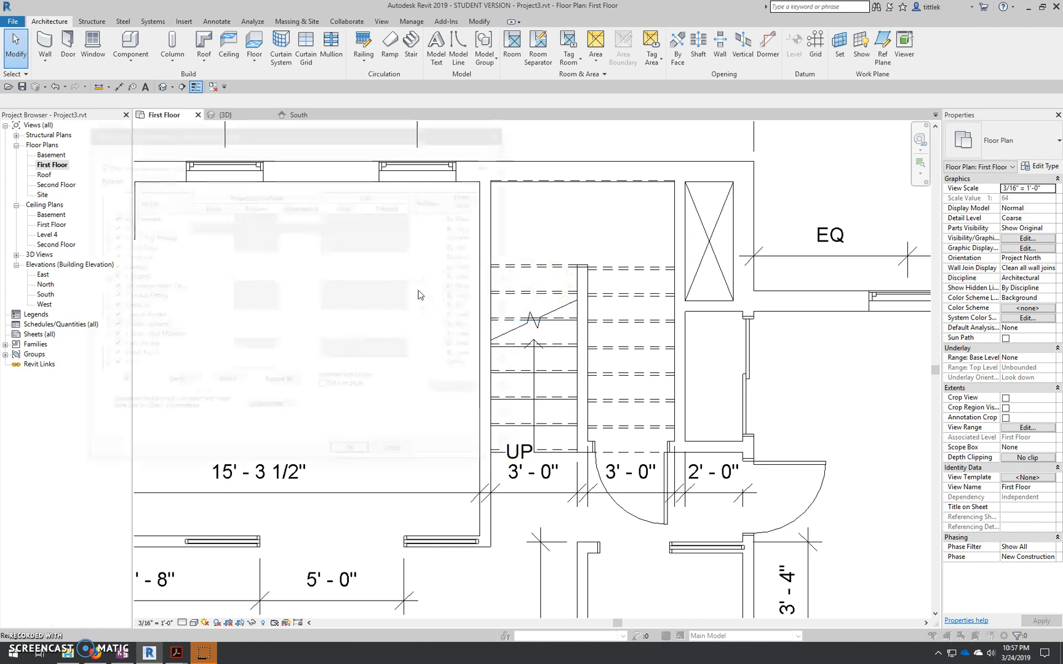
left_click_drag(421, 134, 656, 200)
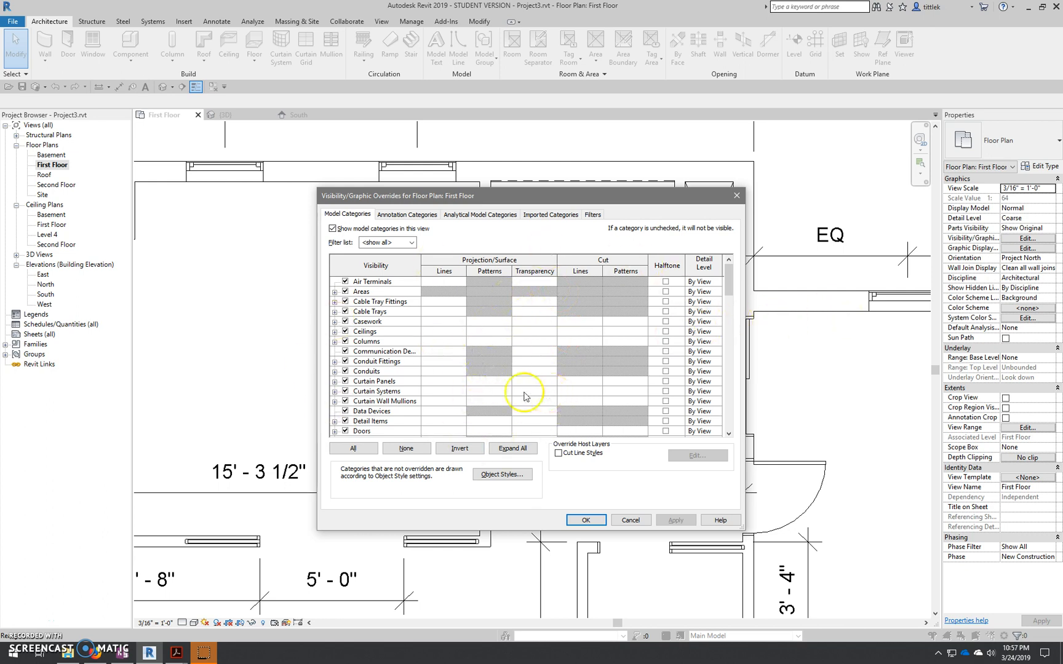
scroll(369, 383, "down", 6)
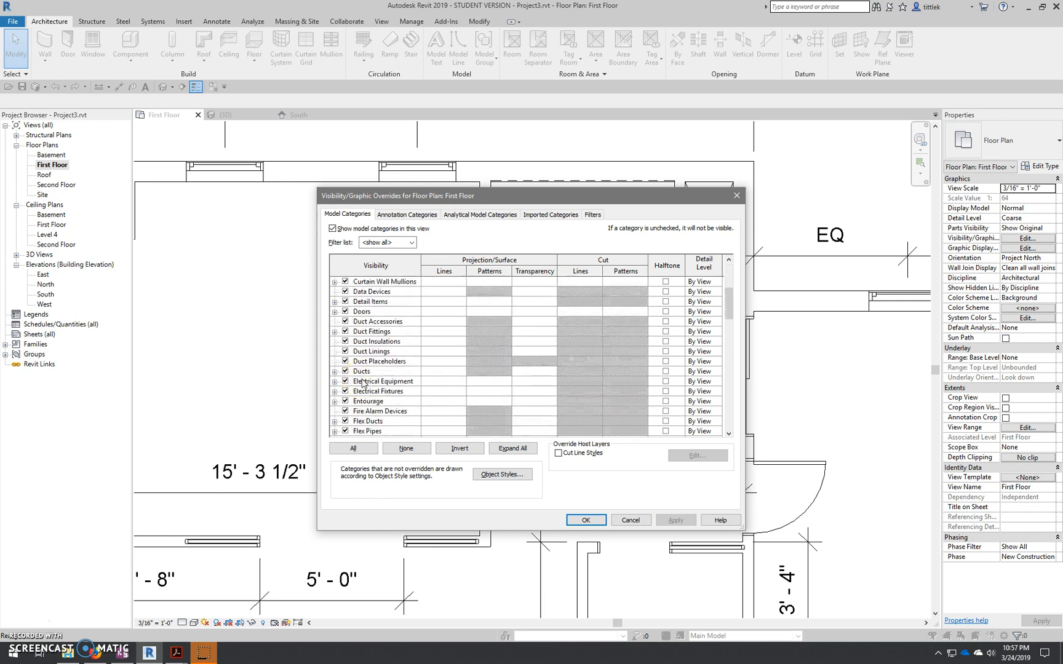
scroll(362, 383, "down", 9)
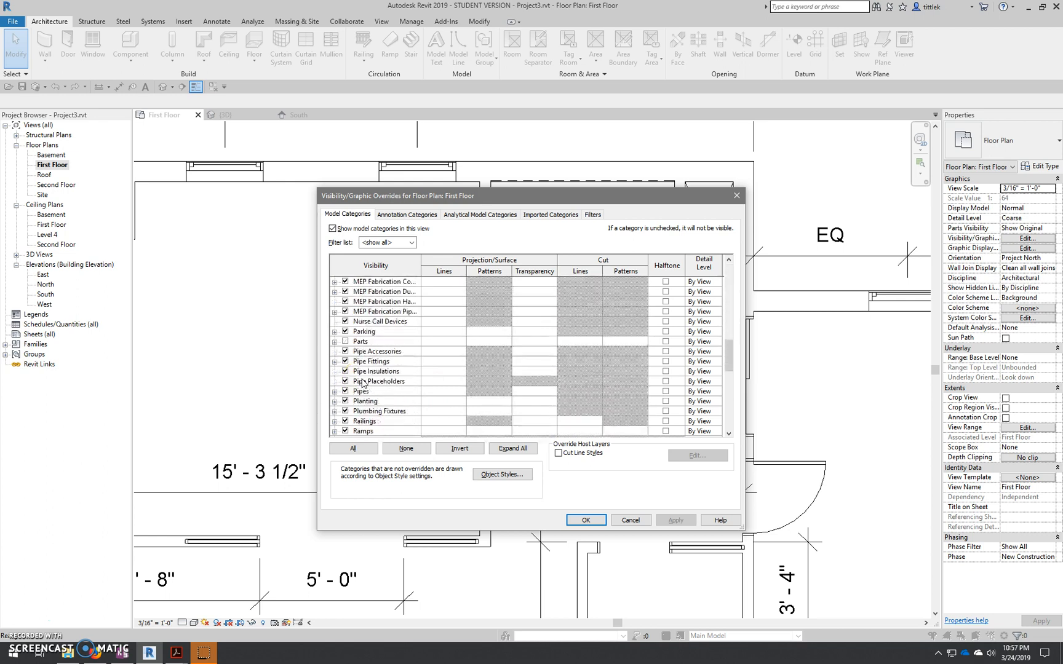
scroll(362, 383, "down", 5)
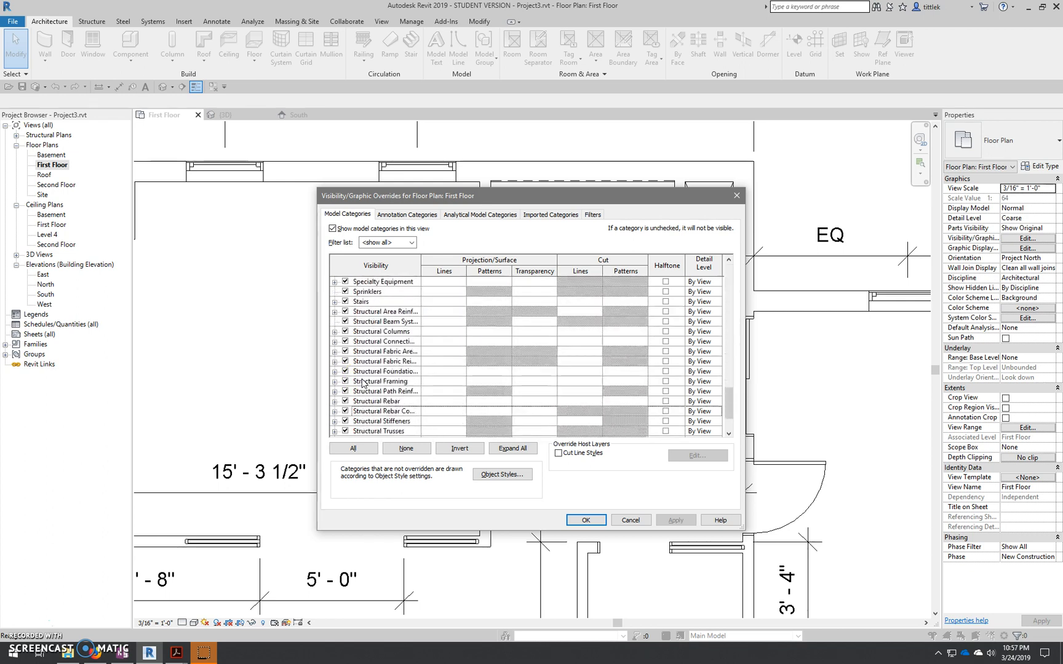
left_click(334, 302)
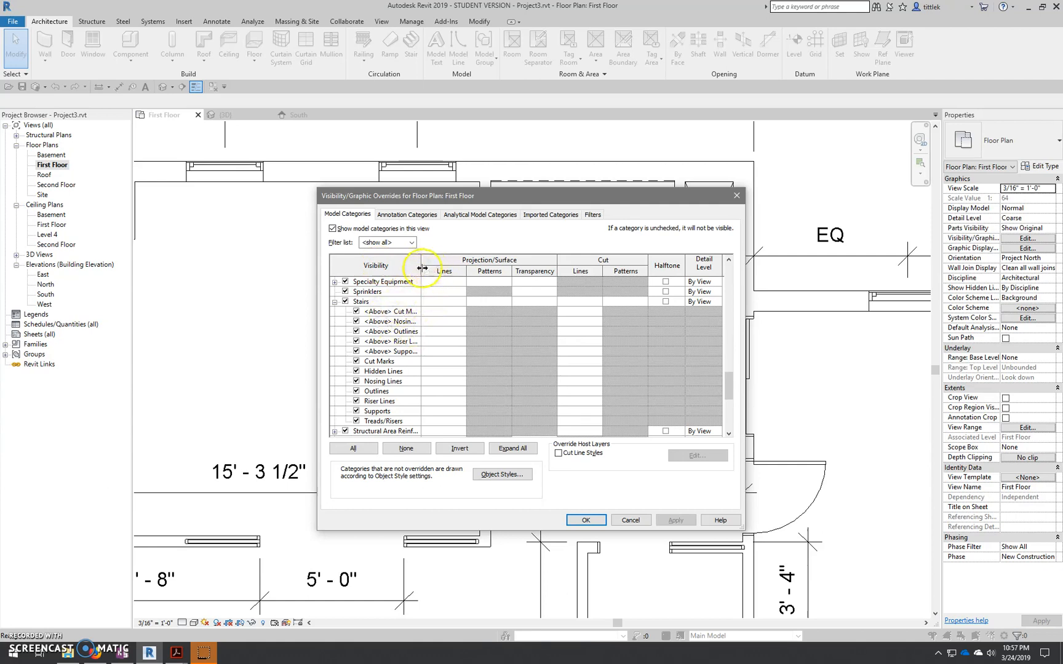
left_click_drag(547, 275, 461, 272)
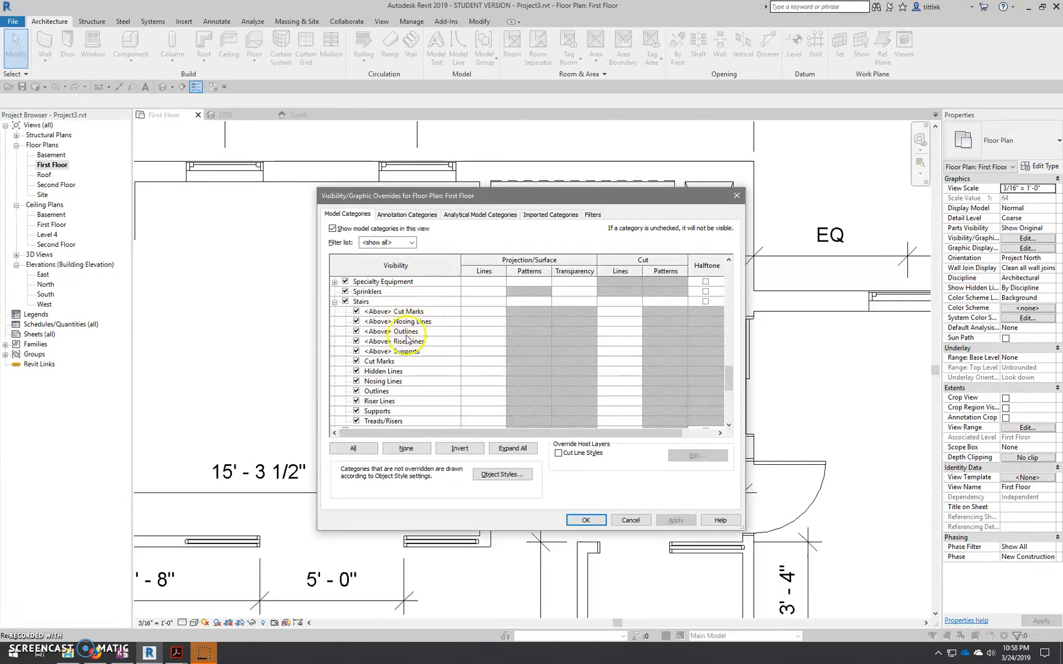
- Hide the Stairs subcategories <Above> Cut Marks, Nosing Lines, Outlines, Riser Lines and Supports in the first floor plan and accept the overrides
left_click(356, 311)
left_click(356, 321)
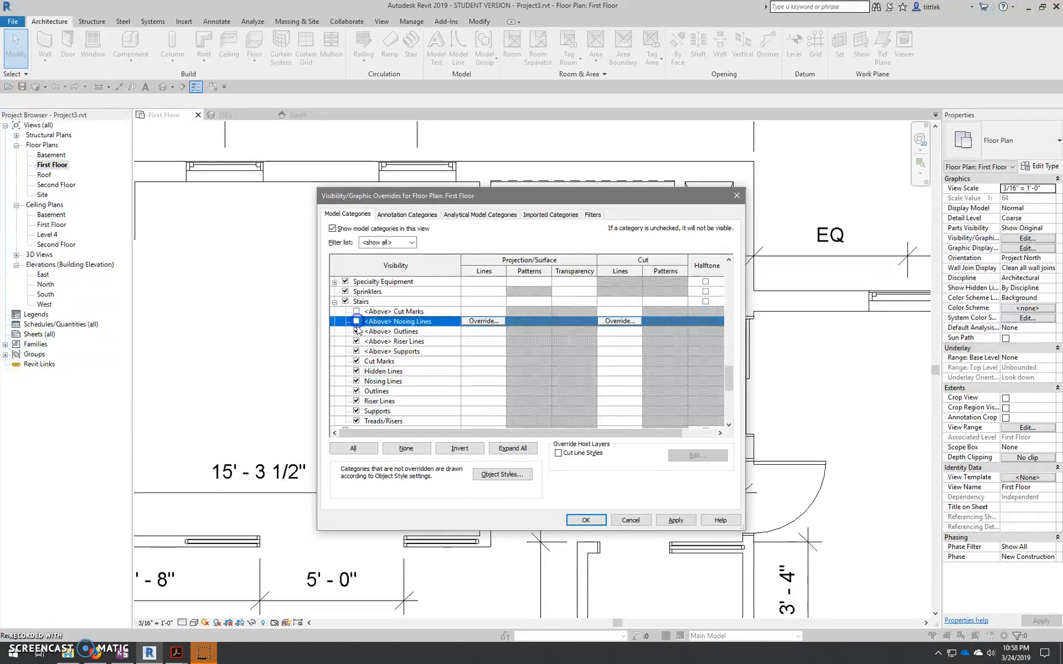
left_click(356, 331)
left_click(356, 341)
left_click(356, 351)
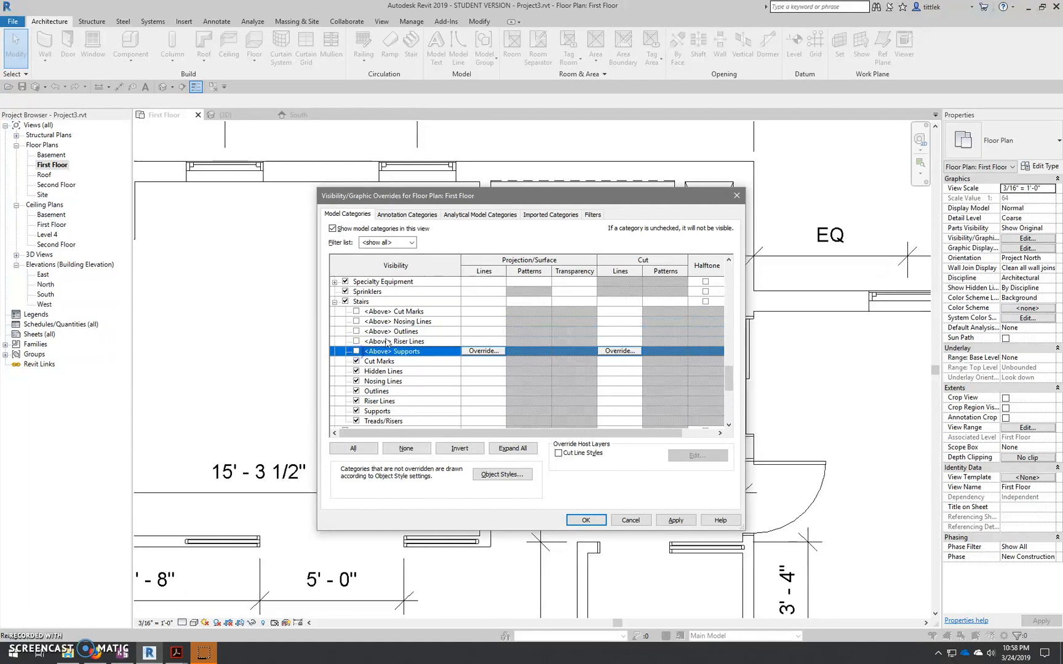
left_click_drag(566, 202, 290, 195)
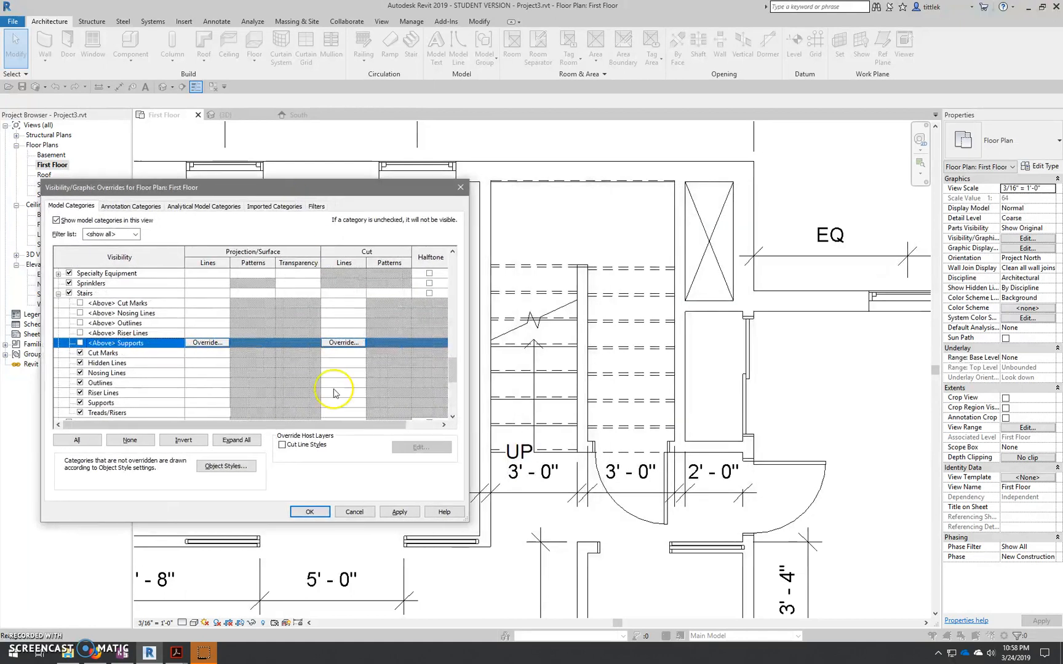
left_click(328, 510)
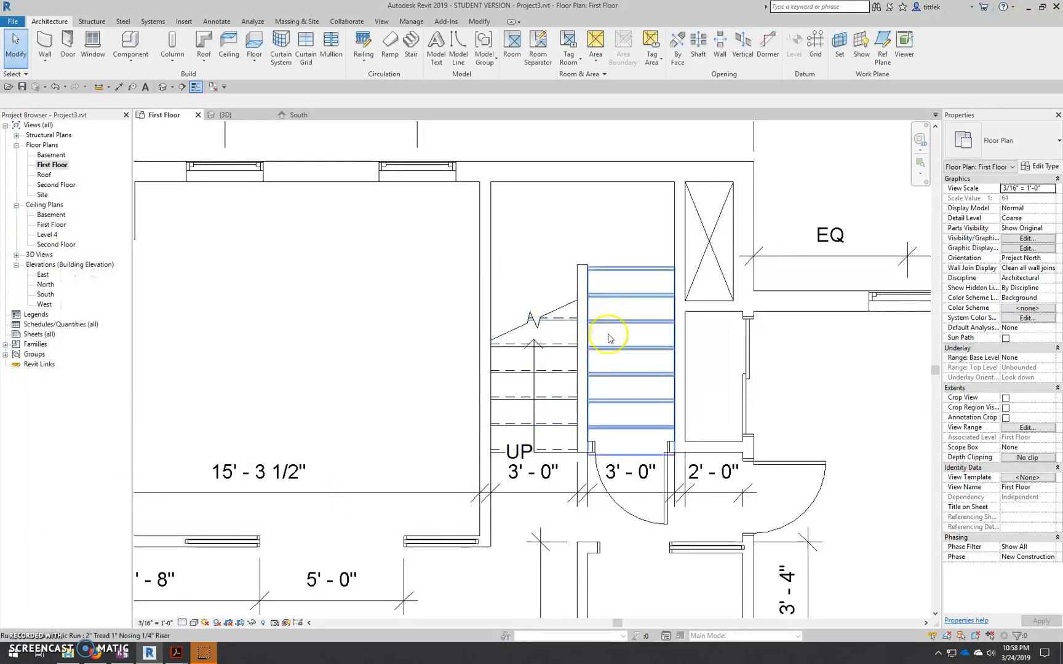
- Select the row of room dimensions below the stair and shift it slightly down, away from the UP label
scroll(524, 492, "up", 3)
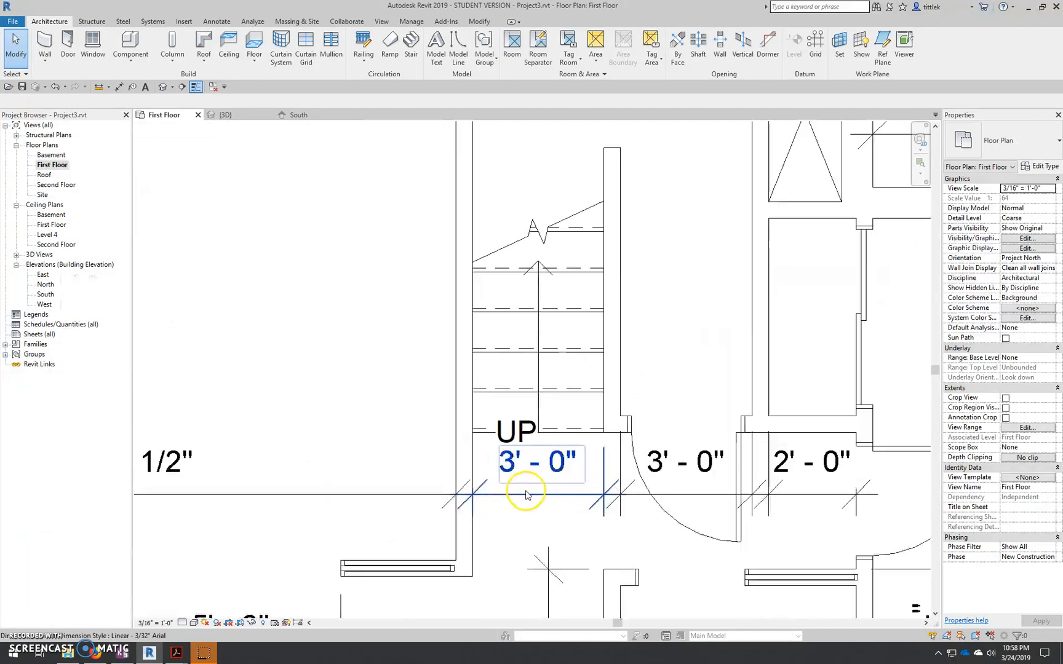
scroll(526, 495, "up", 1)
scroll(522, 403, "down", 5)
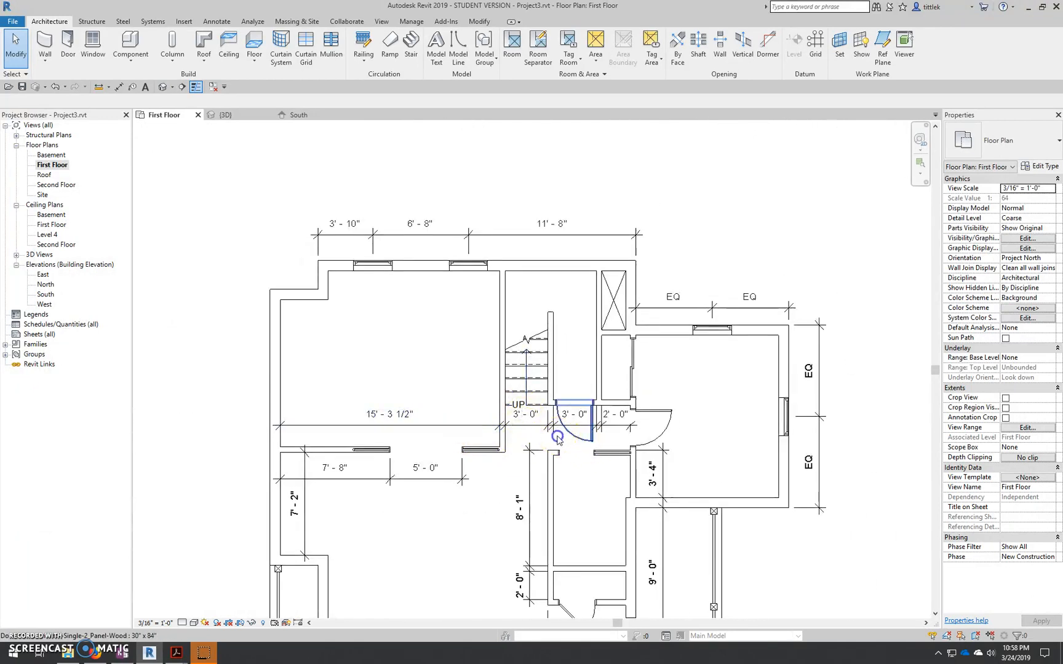
left_click_drag(558, 435, 518, 422)
left_click(612, 426, "ctrl")
left_click(456, 426, "ctrl")
left_click(456, 426, "ctrl")
scroll(516, 428, "up", 2)
left_click_drag(523, 435, 524, 438)
scroll(523, 437, "up", 3)
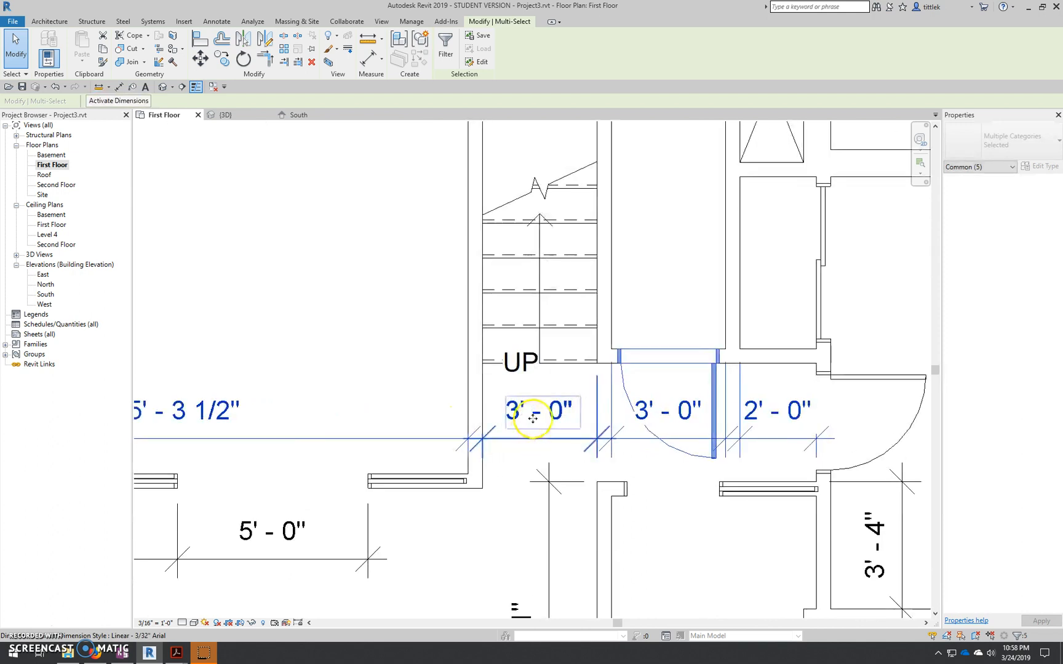
- Move the stair path's UP label slightly down and to the right, just below the first riser, and clear the selection
left_click(507, 356)
left_click_drag(503, 348, 527, 367)
scroll(403, 438, "down", 2)
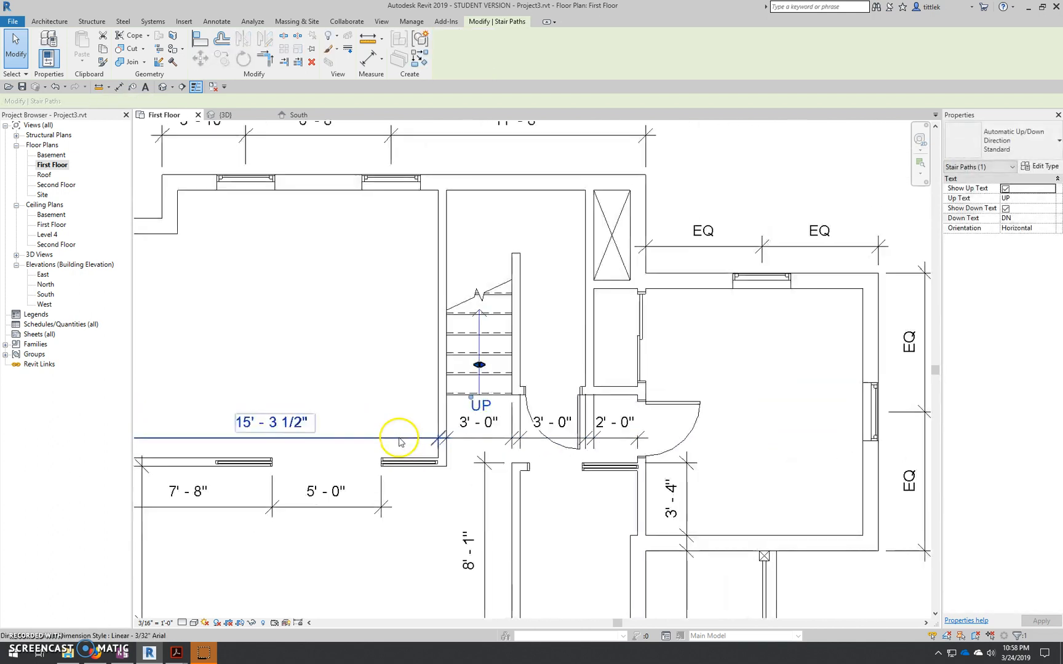
left_click(441, 332)
left_click(406, 290)
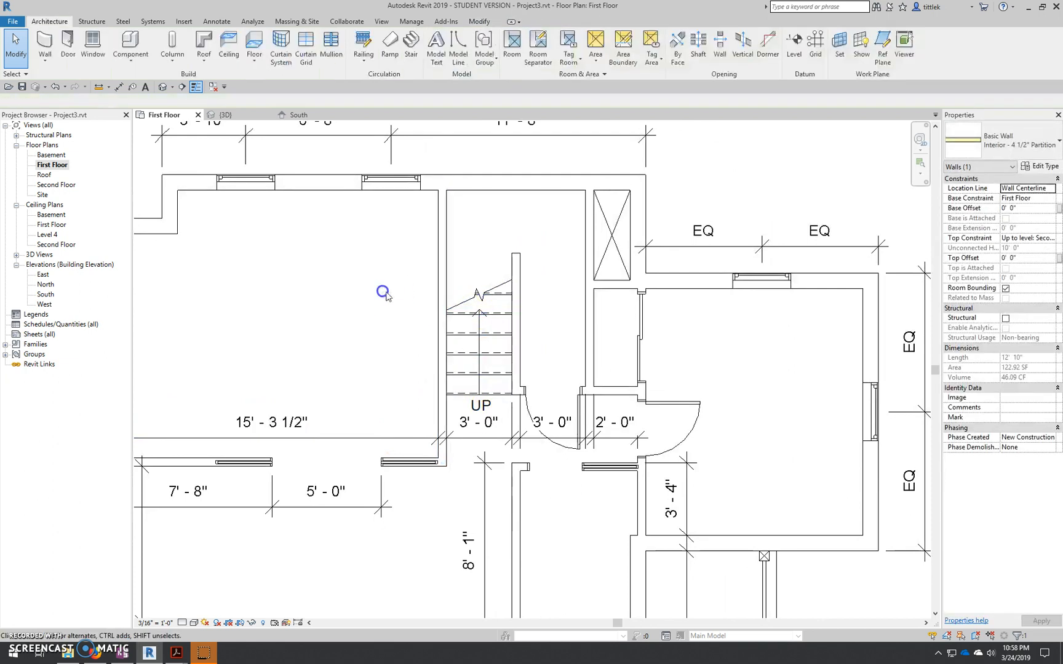
scroll(486, 356, "down", 2)
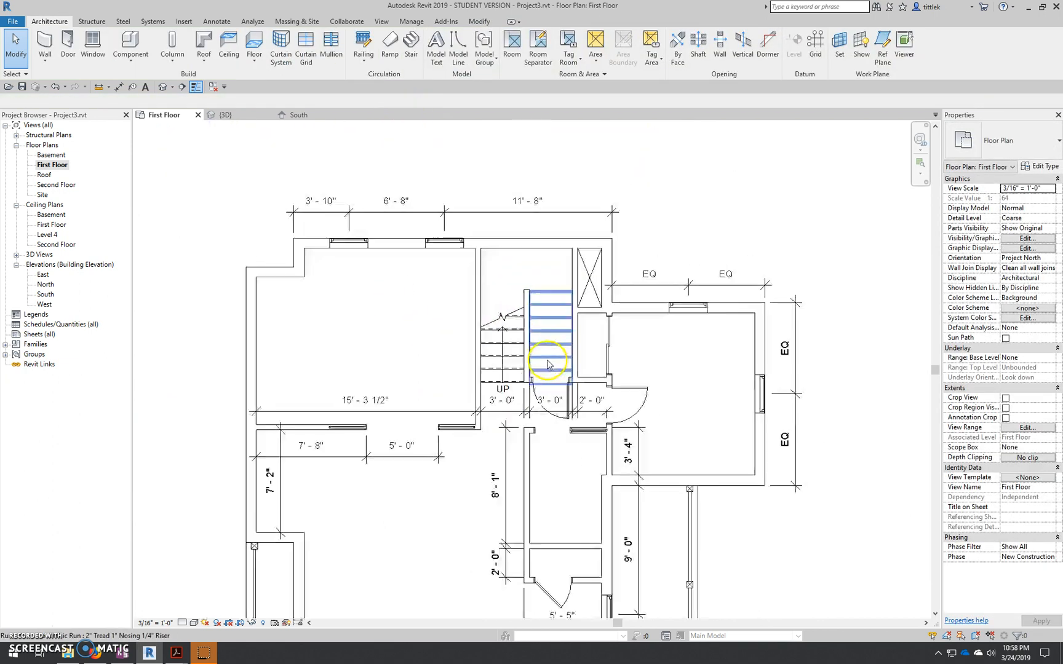
scroll(512, 247, "up", 1)
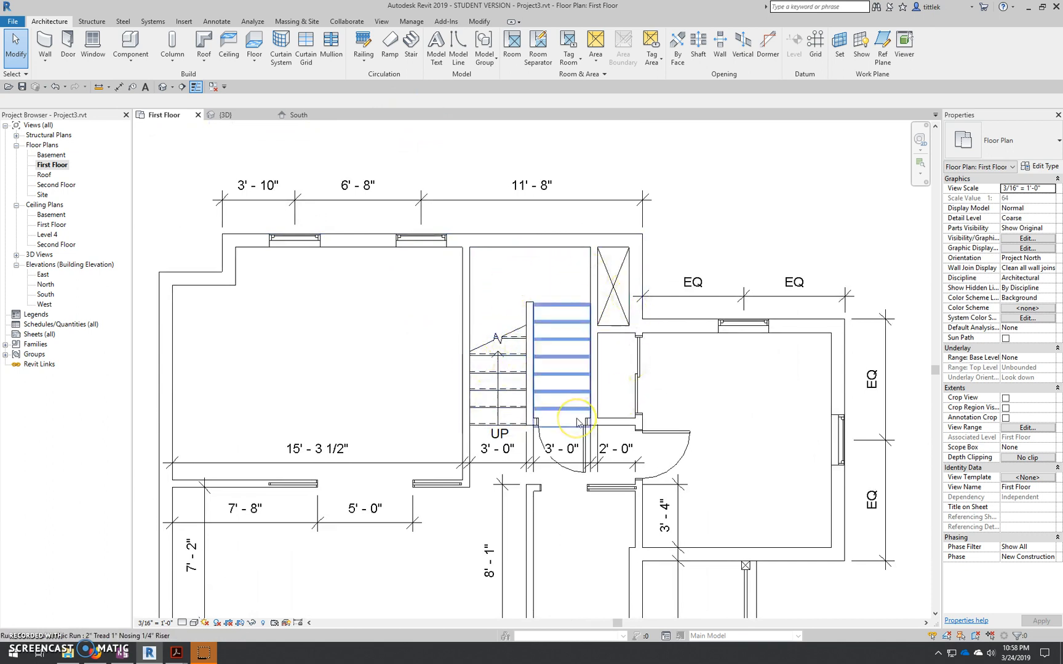
scroll(578, 421, "up", 1)
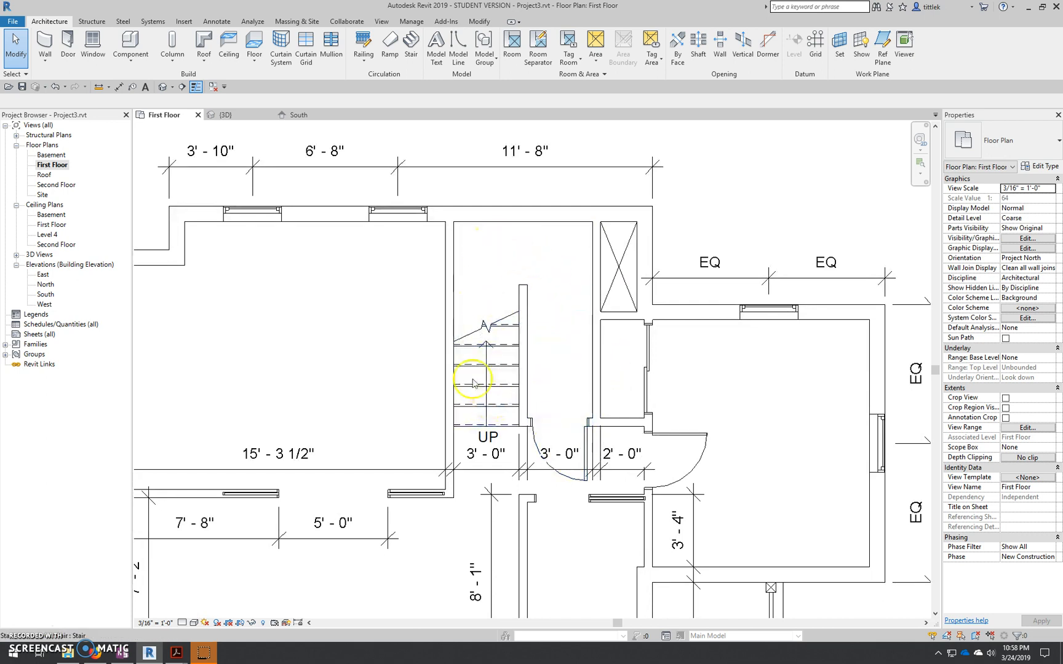
- Check the model in the South elevation and from a raised corner angle in the 3D view
left_click(298, 116)
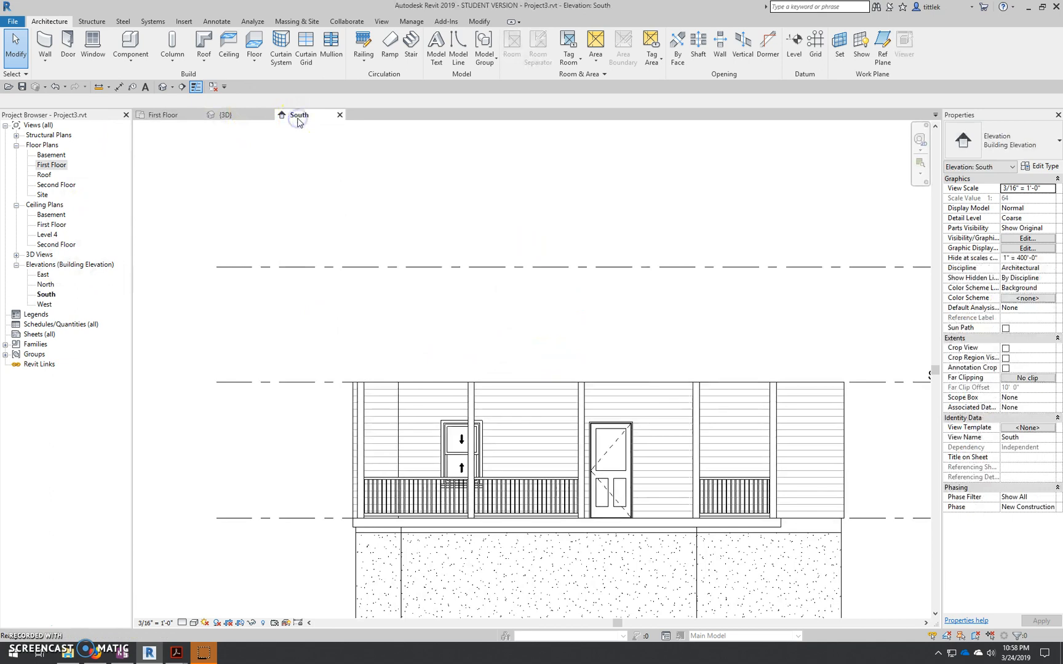
left_click(213, 115)
middle_click_drag(480, 270, 434, 335, "shift")
scroll(433, 335, "down", 6)
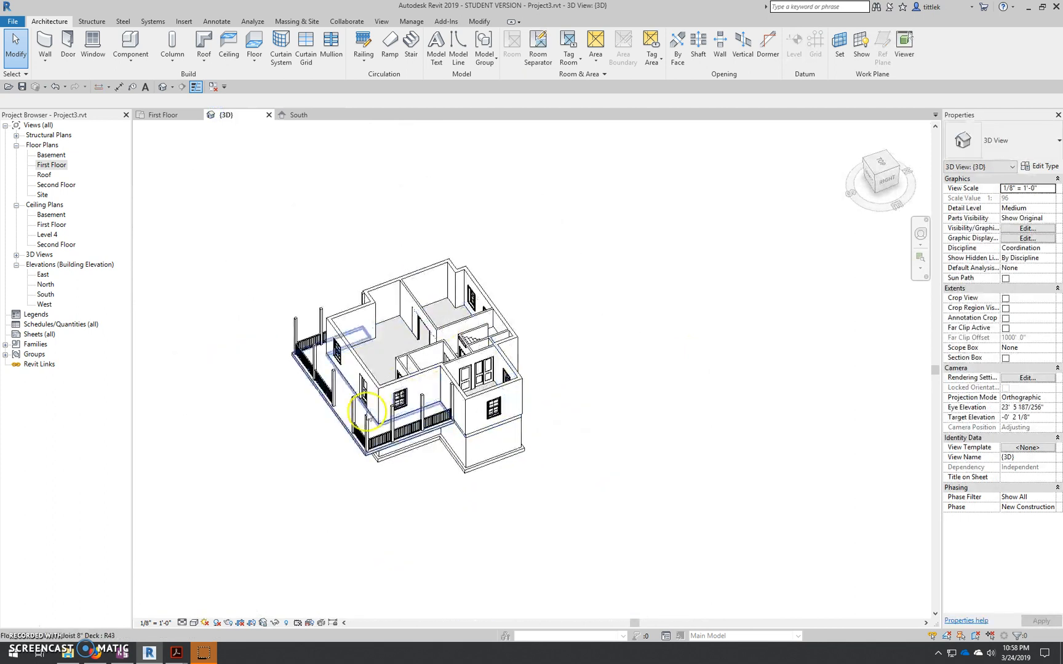
scroll(341, 326, "up", 2)
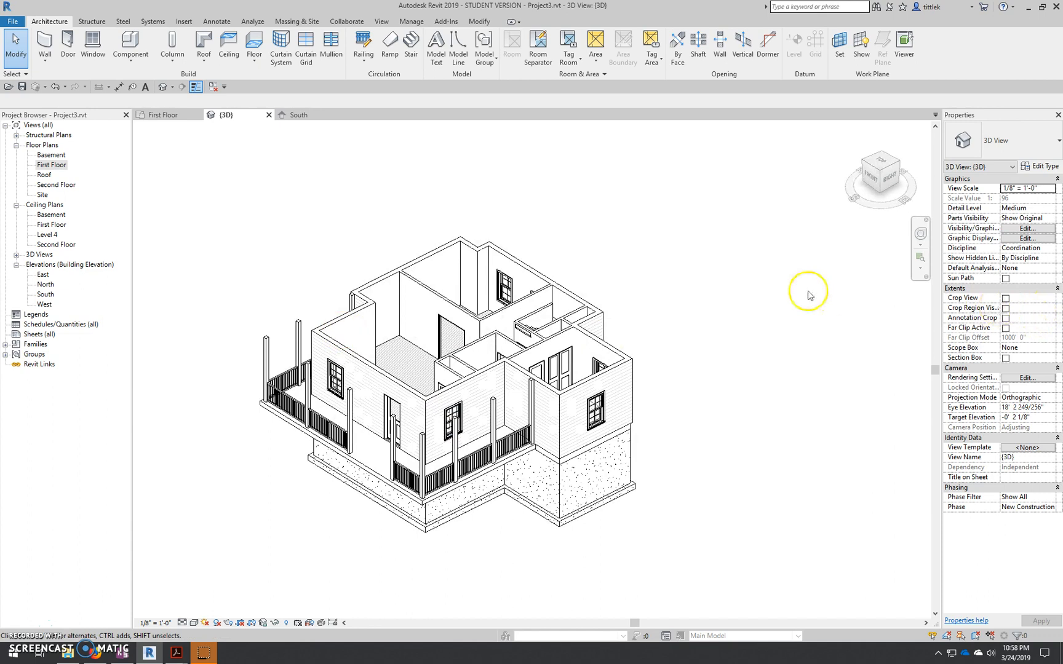
- In the first floor plan, draw a building section line lengthwise through the stair's first flight and the whole house, looking west
double_click(52, 165)
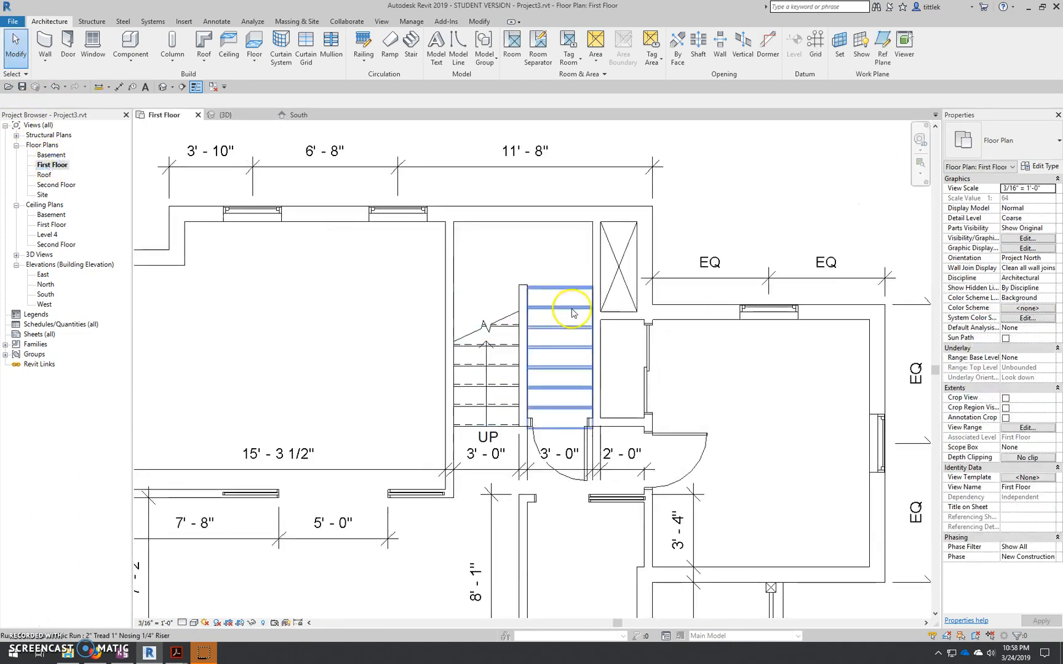
scroll(462, 290, "down", 2)
scroll(462, 295, "down", 2)
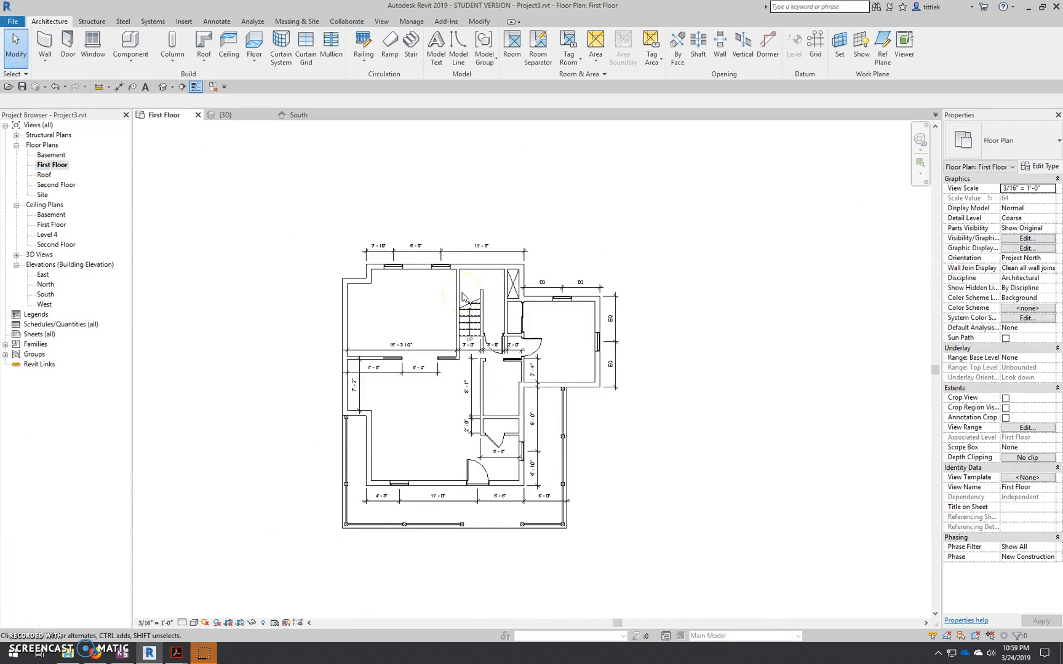
left_click(182, 87)
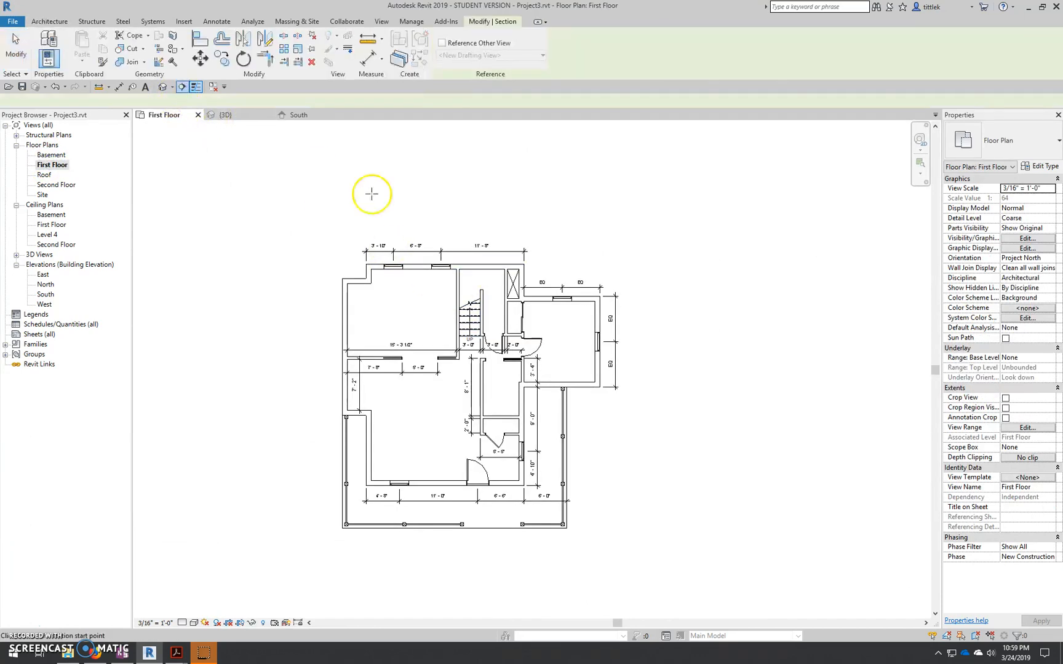
left_click(471, 238)
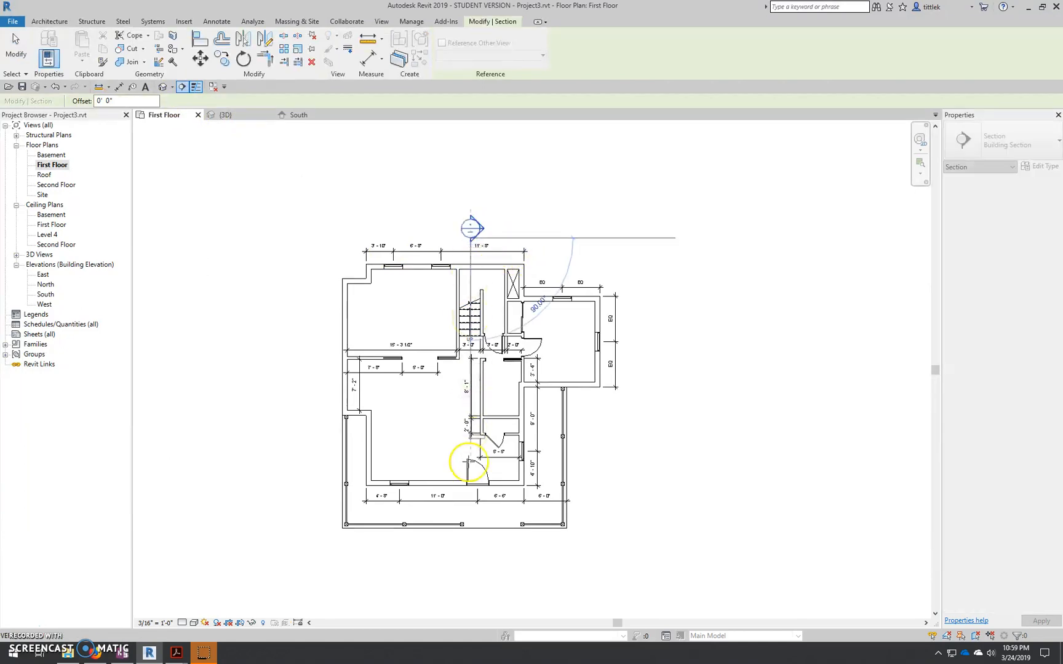
left_click(474, 540)
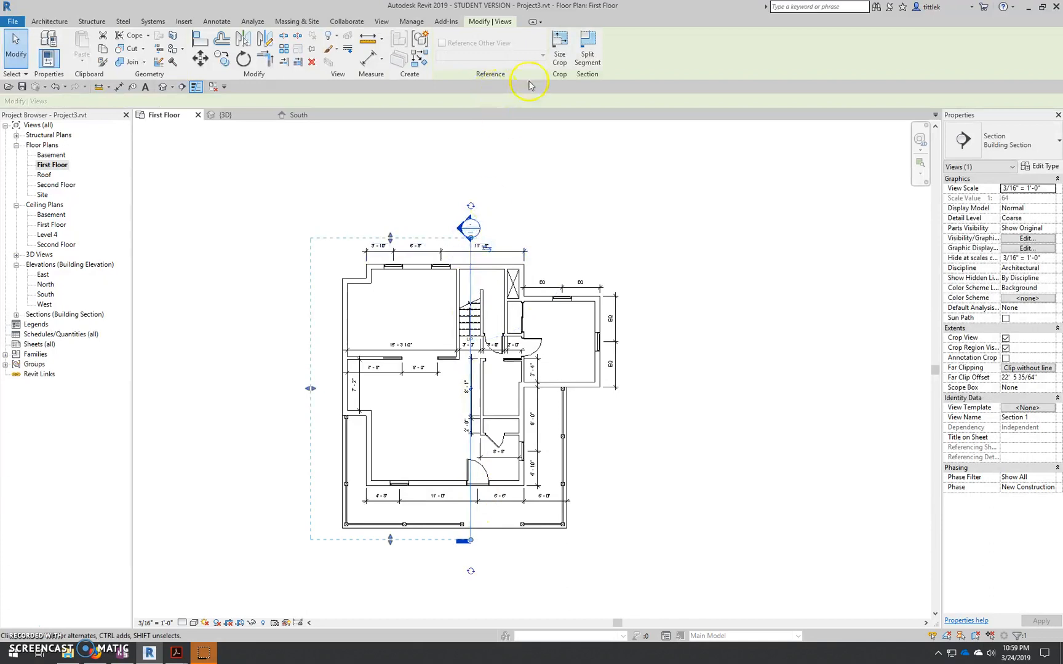
left_click(567, 224)
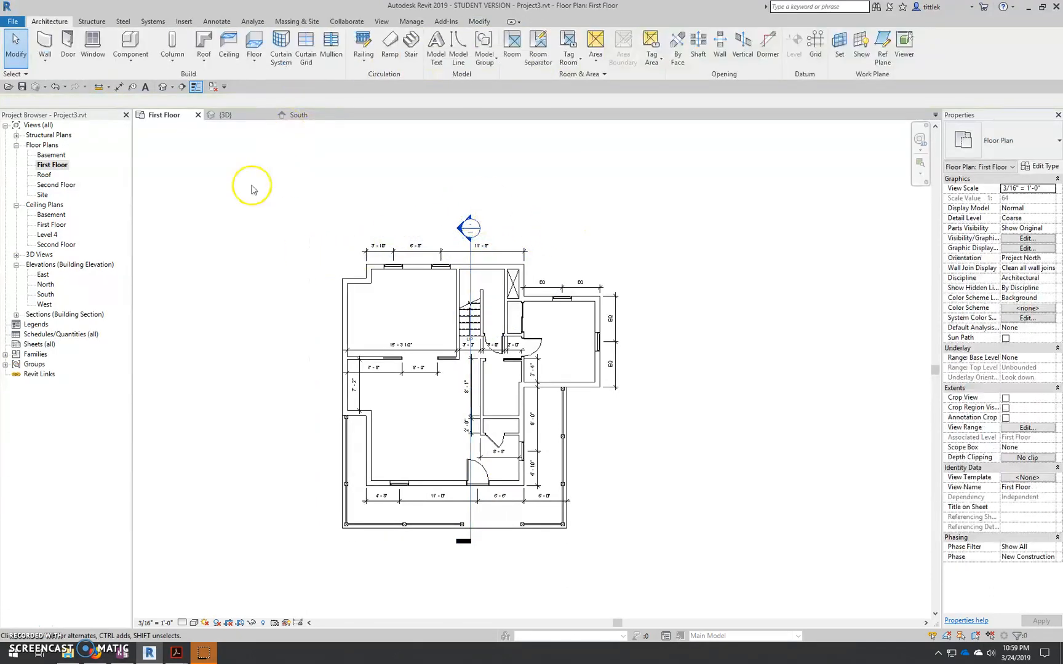
- Open the Section 1 view and select the Wood Joist 12" - Wood Finish floor at the first floor level
left_click(16, 315)
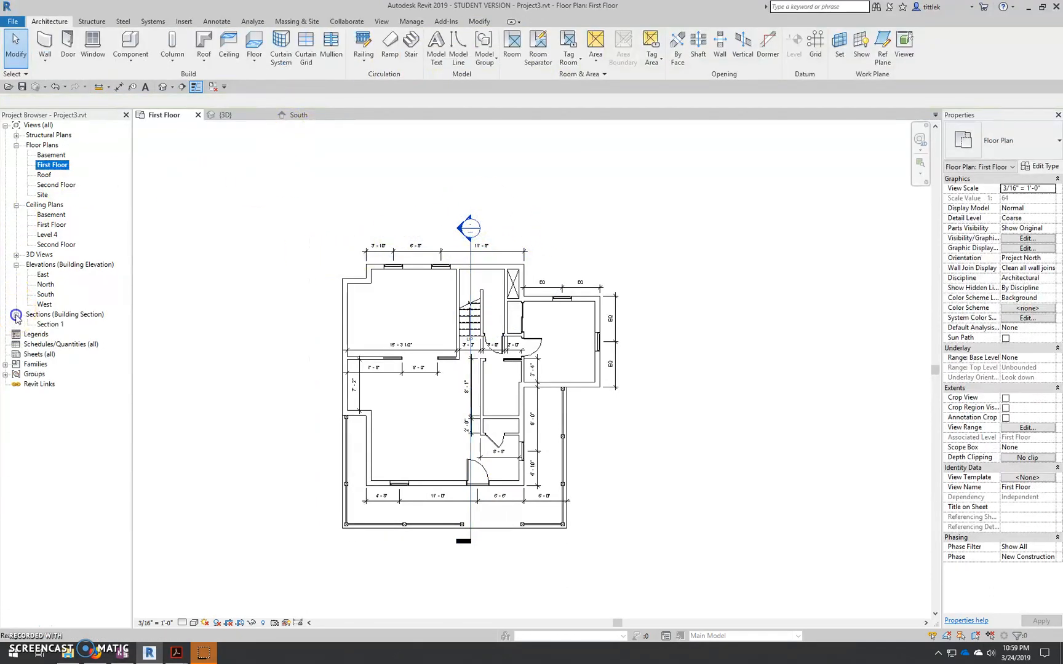
double_click(49, 325)
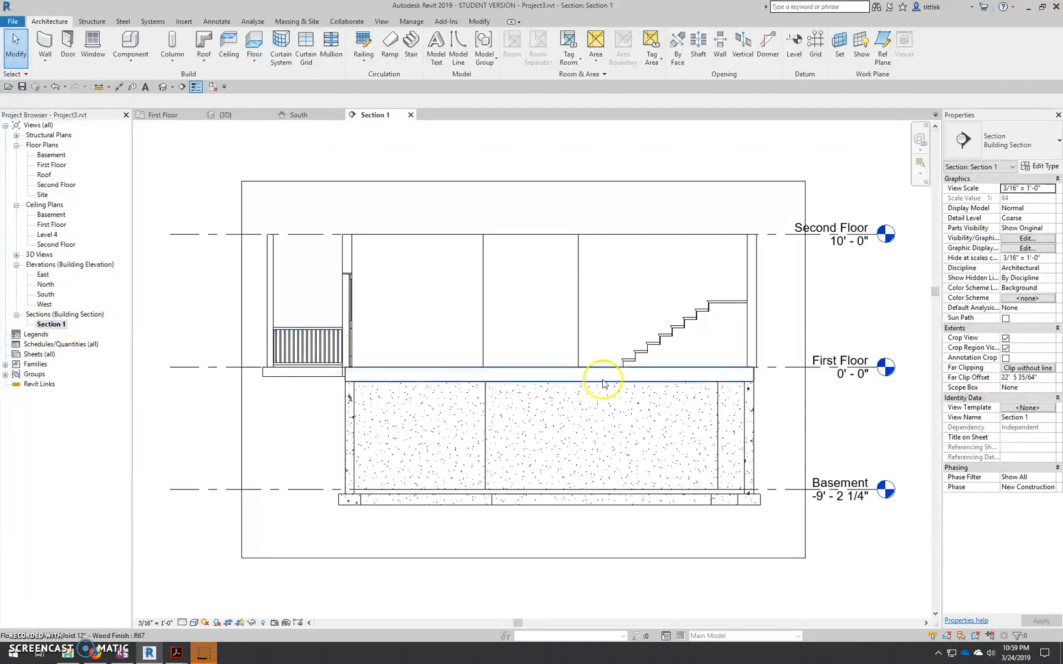
left_click(685, 372)
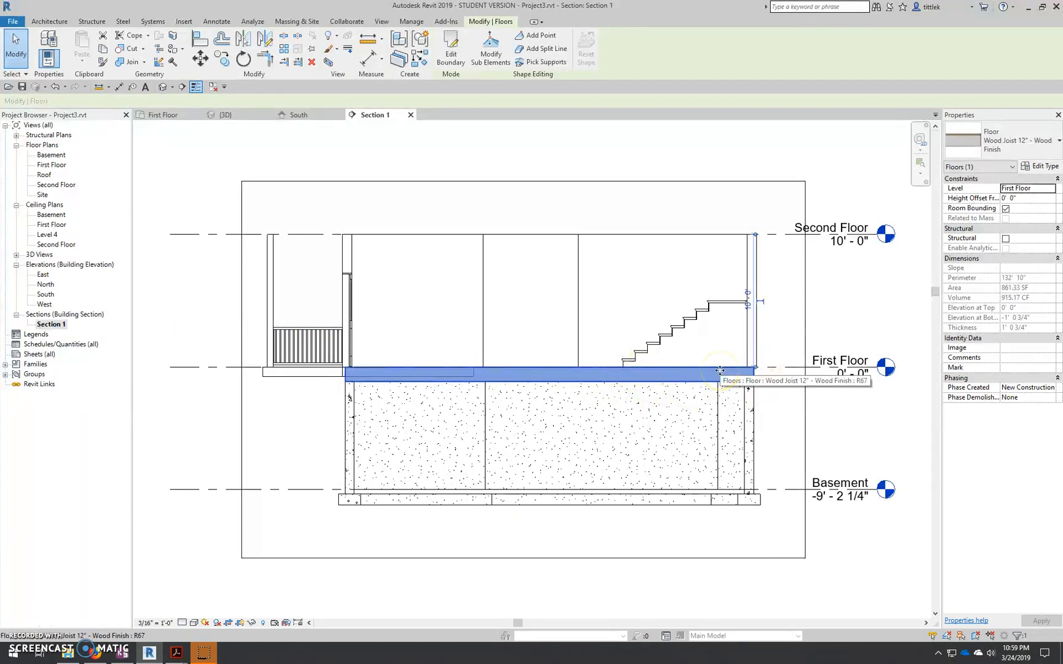
- Open the selected floor's boundary for editing in the first floor plan, with the stair area in view
left_click(162, 115)
scroll(476, 280, "up", 5)
middle_click_drag(503, 286, 576, 368)
scroll(576, 367, "up", 1)
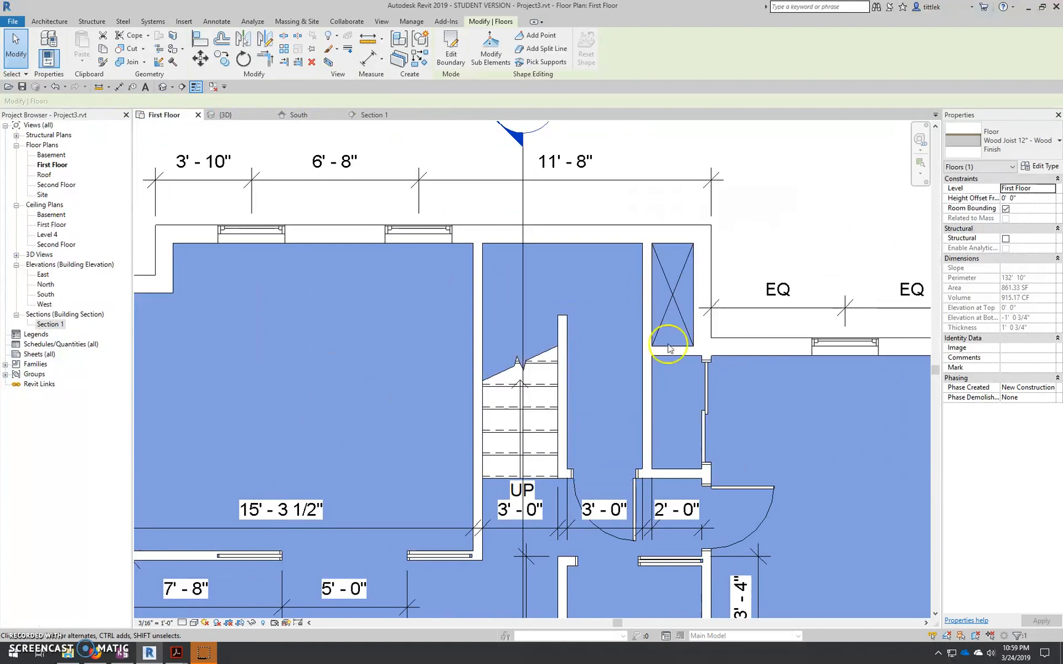
middle_click_drag(621, 315, 567, 280)
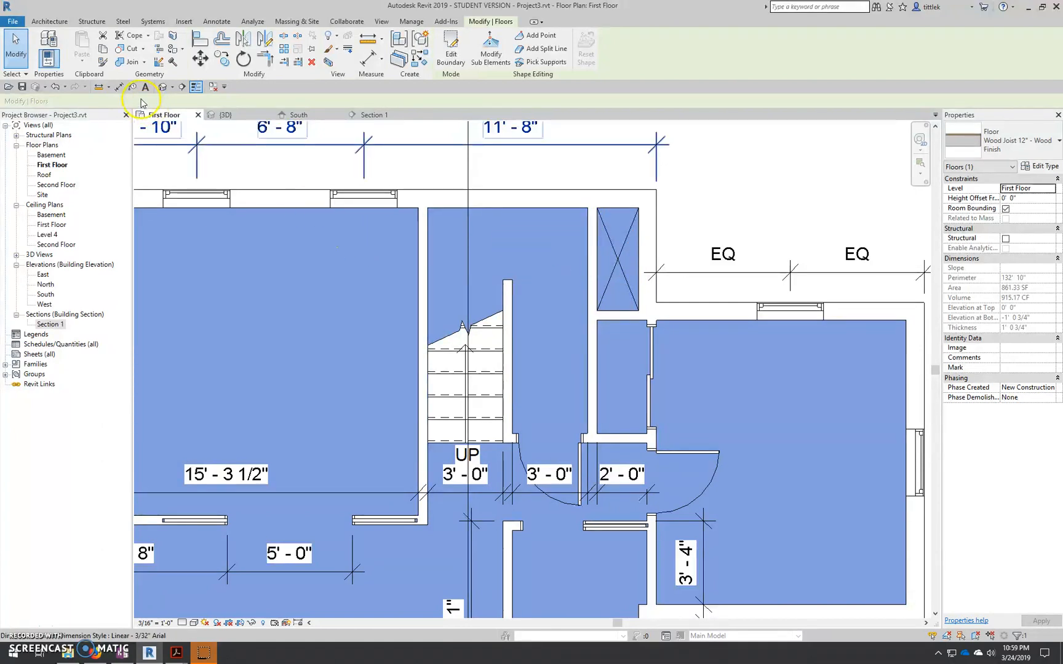
left_click(447, 54)
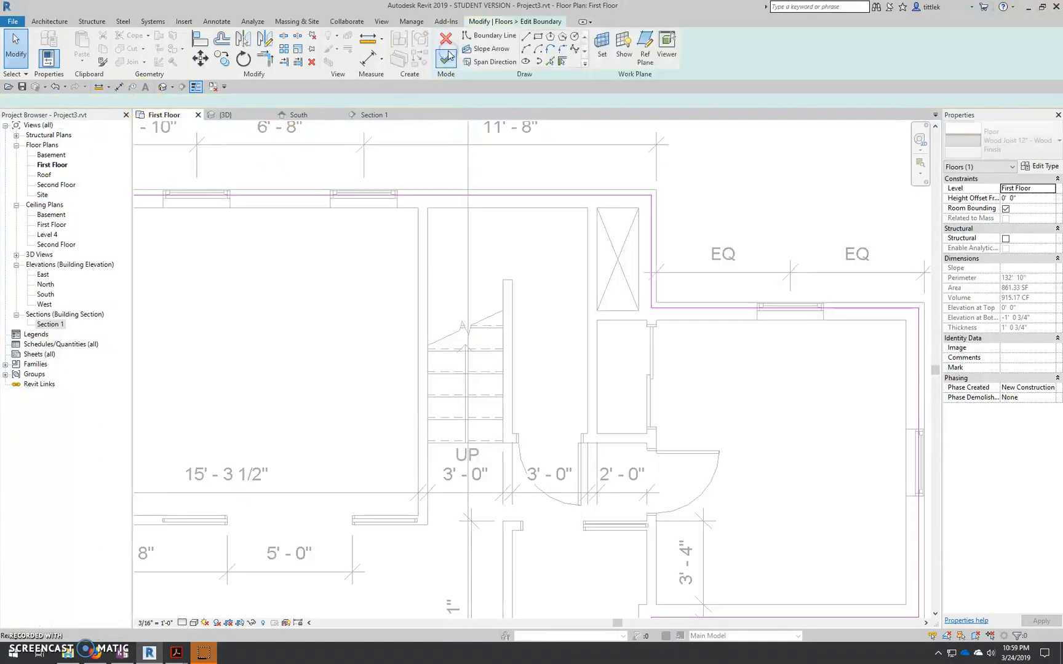
- Draw boundary lines from the north edge down the stair's west wall, about 6'-5" across below the first riser, and up the east wall
left_click(526, 35)
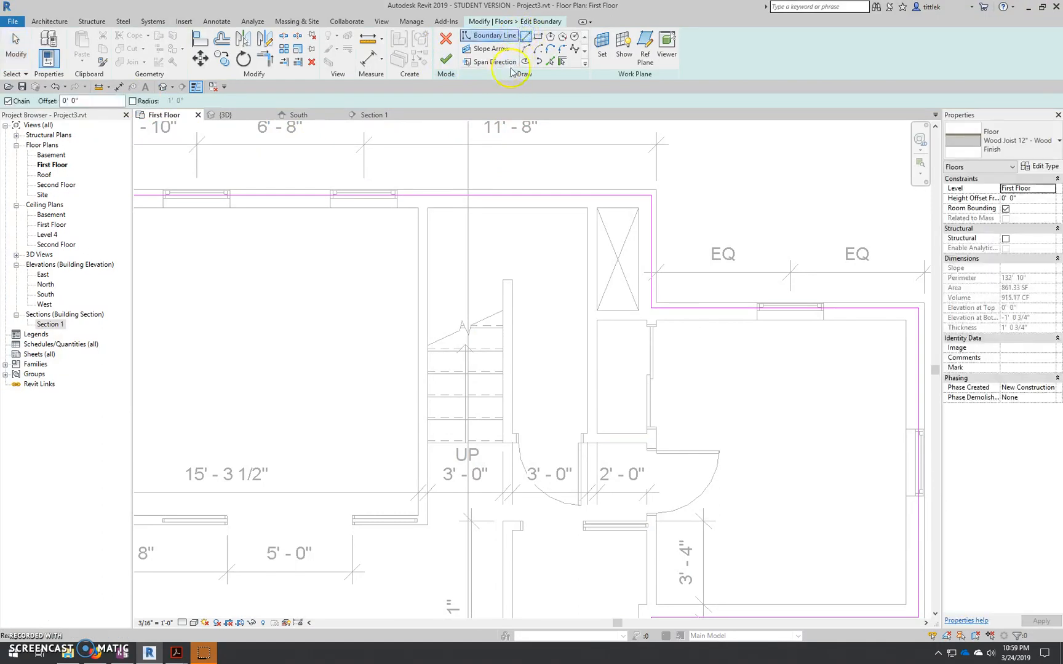
left_click(428, 196)
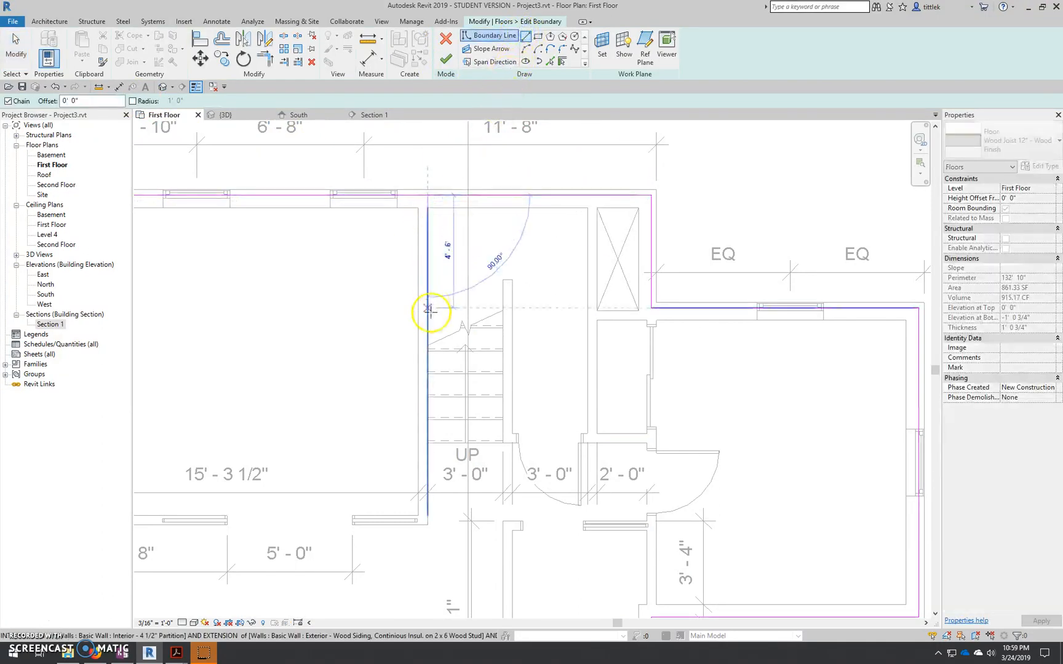
scroll(423, 442, "up", 5)
left_click(428, 440)
scroll(430, 432, "down", 3)
scroll(432, 431, "down", 3)
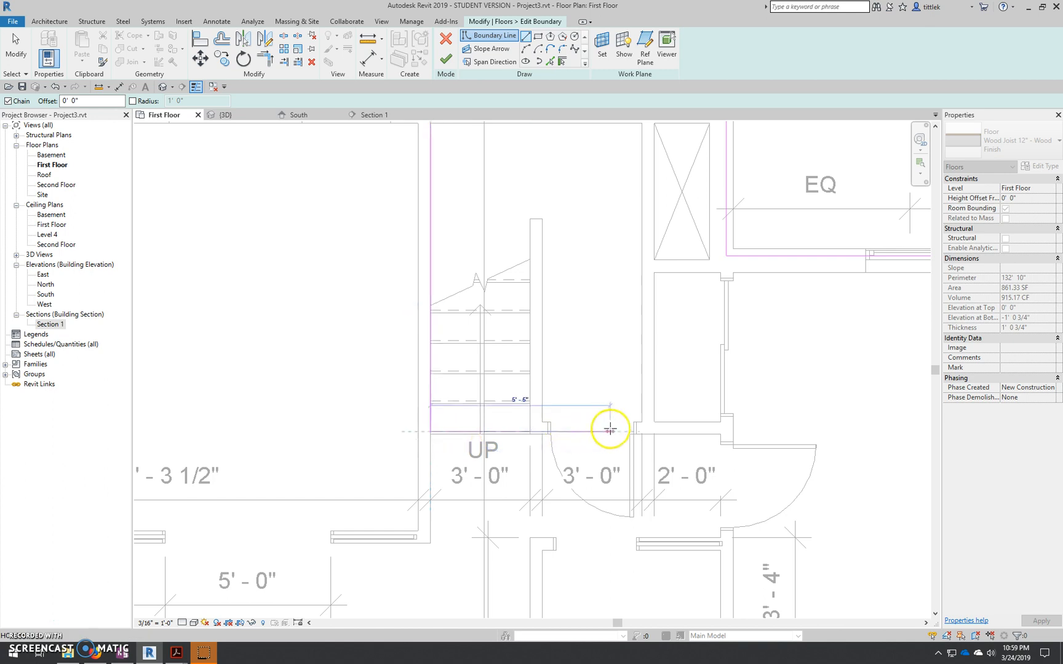
scroll(639, 429, "up", 1)
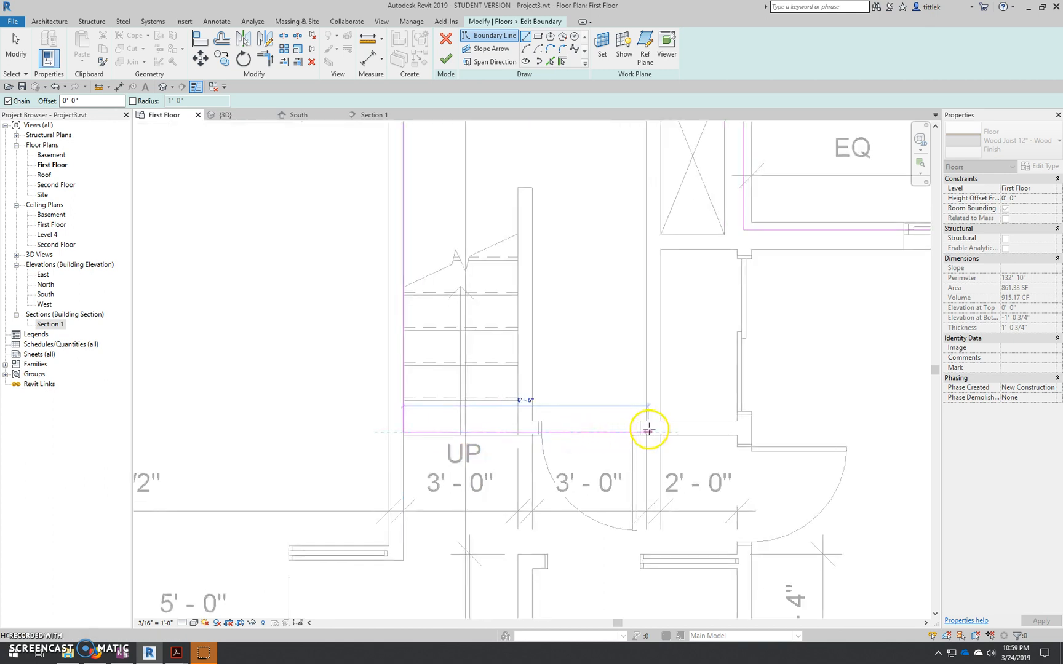
scroll(645, 429, "up", 4)
left_click(648, 429)
scroll(648, 429, "down", 3)
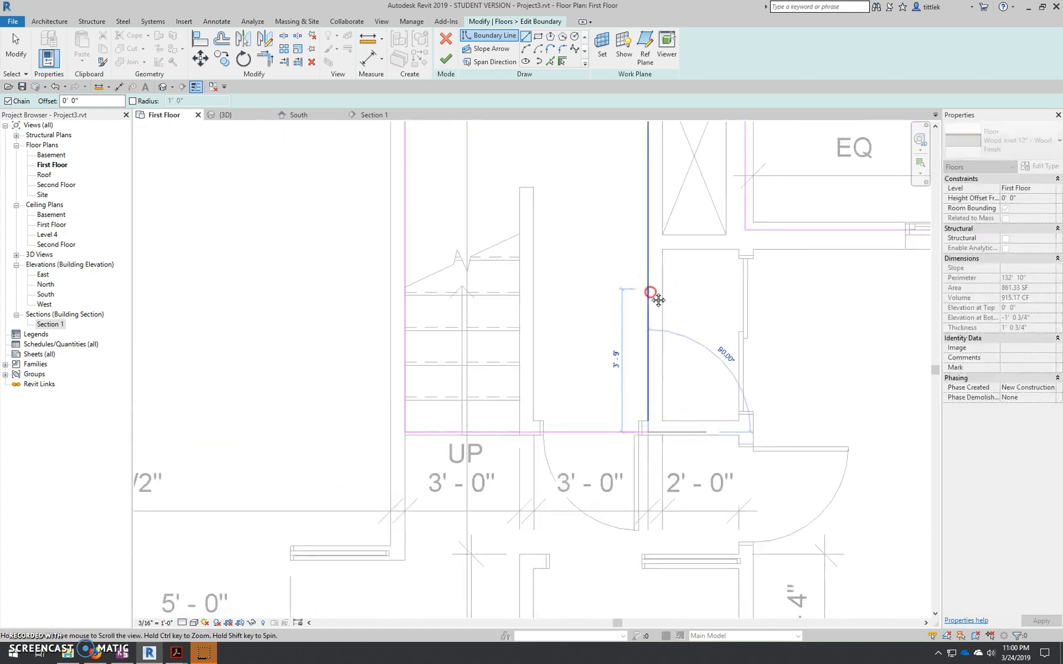
scroll(652, 298, "up", 1)
left_click(647, 337)
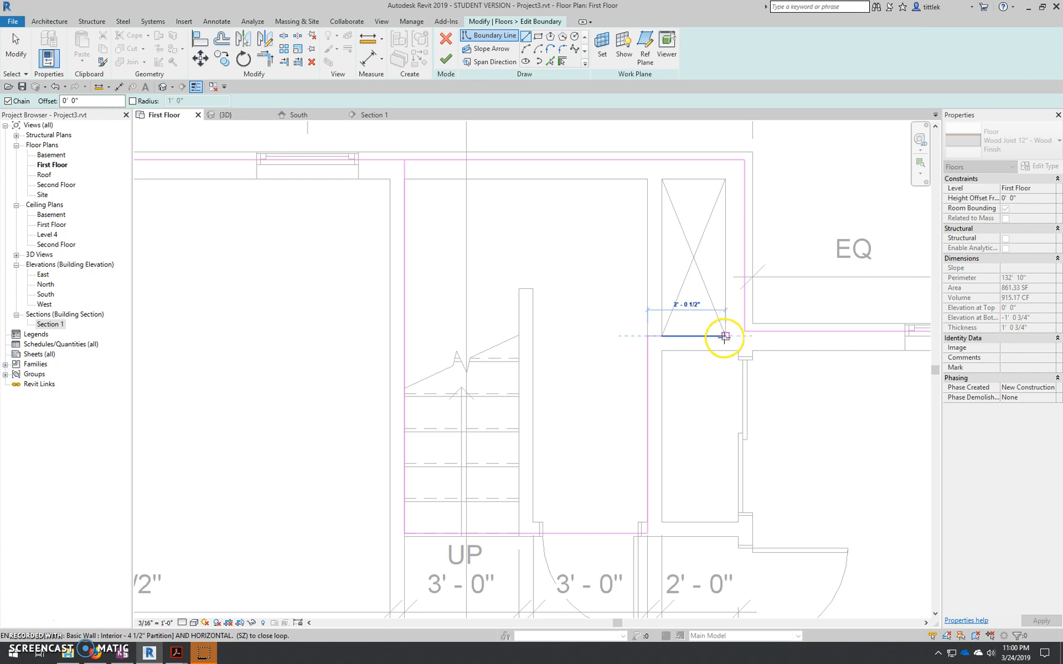
key("Escape")
key("Escape")
- Trim the new line along the stair's east wall to a corner with the horizontal exterior boundary line beside the closet
scroll(616, 316, "down", 1)
middle_click_drag(638, 311, 569, 352)
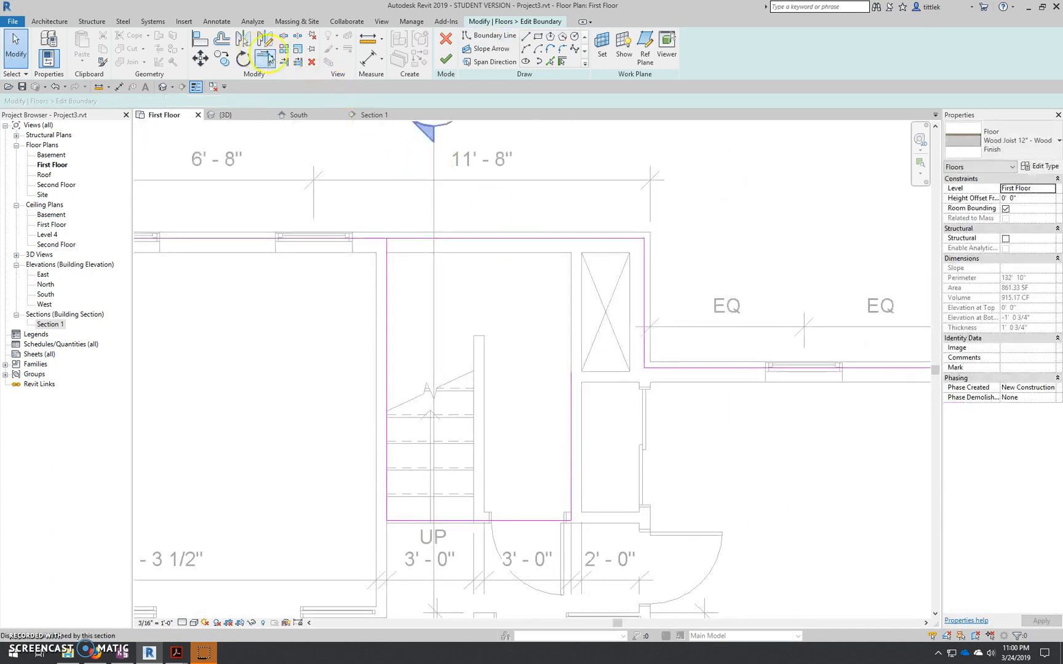
left_click(266, 58)
left_click(573, 389)
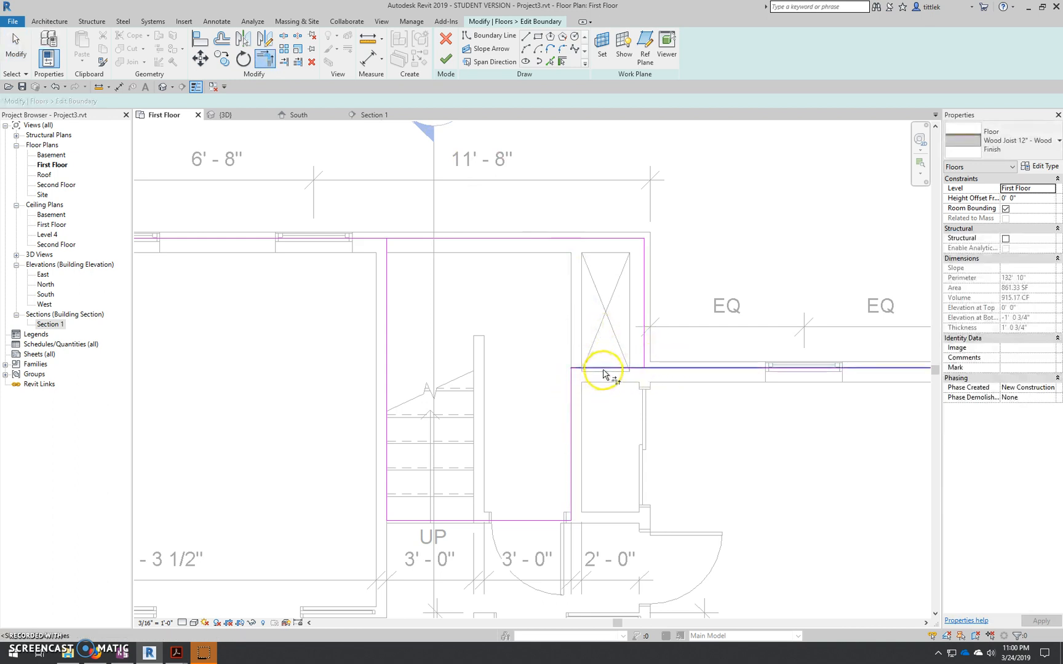
key("Escape")
- Delete the short vertical exterior boundary segment beside the chase and trim the north edge to the new line along the stair's west wall
left_click(643, 281)
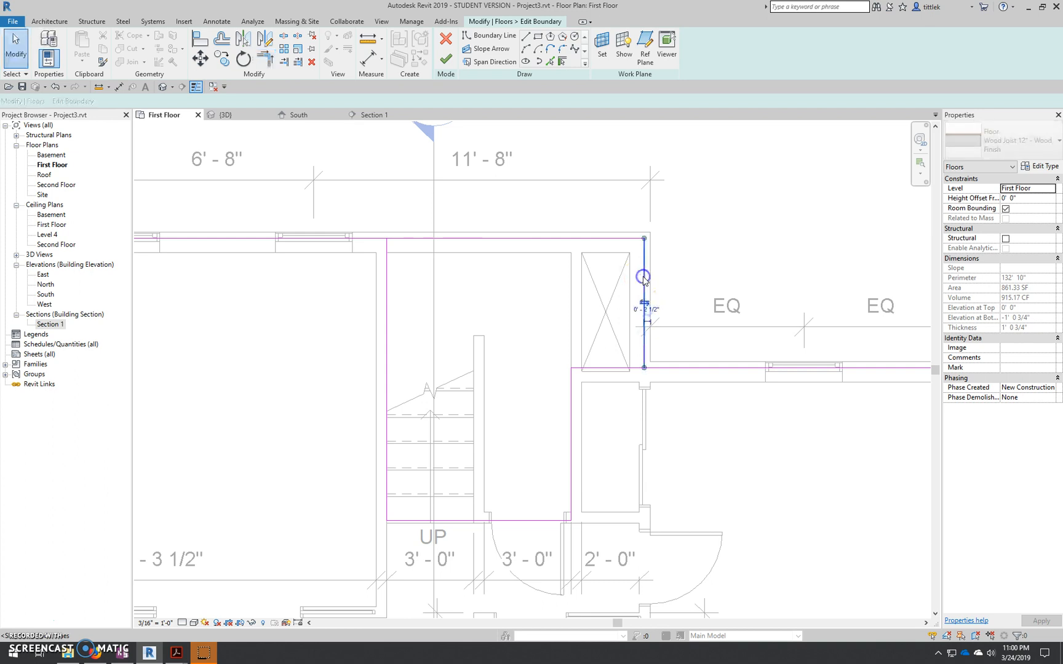
key("Delete")
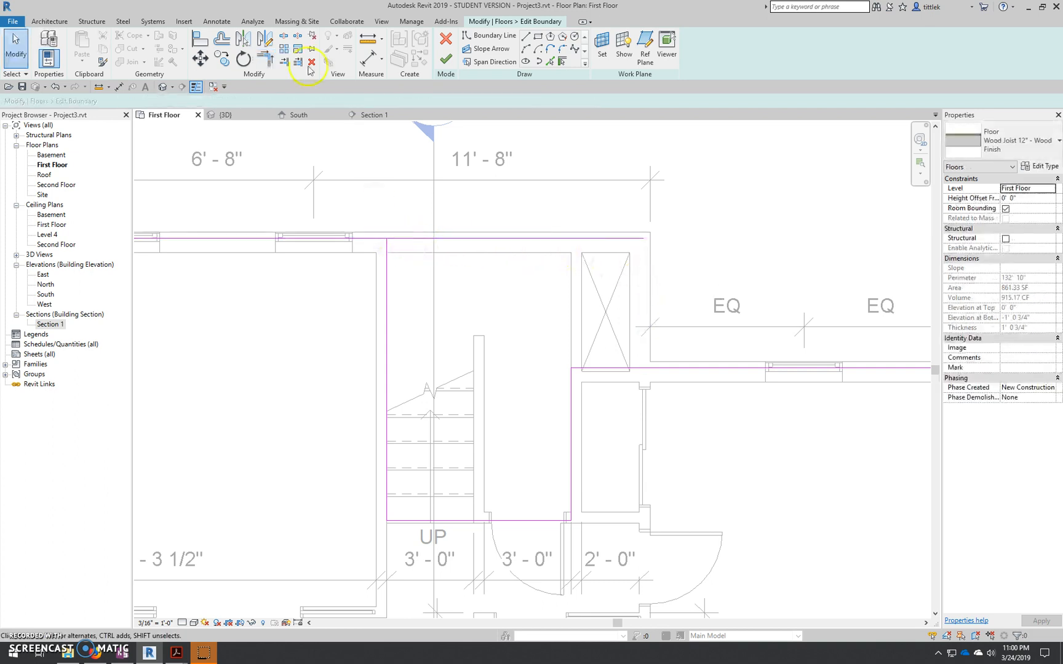
left_click(266, 57)
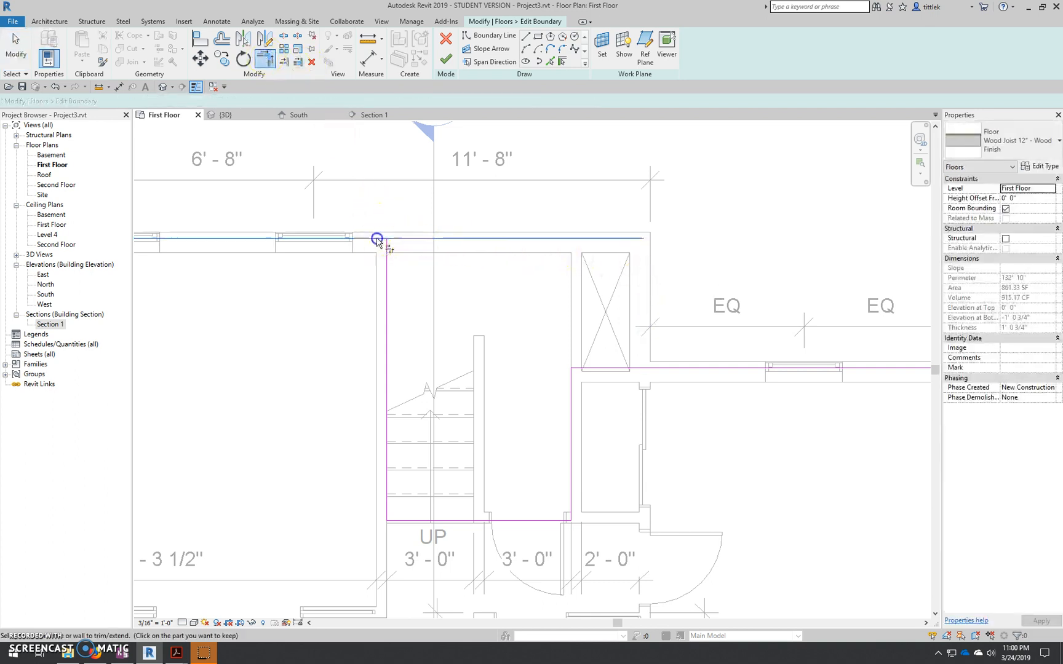
left_click(391, 268)
scroll(402, 270, "down", 2)
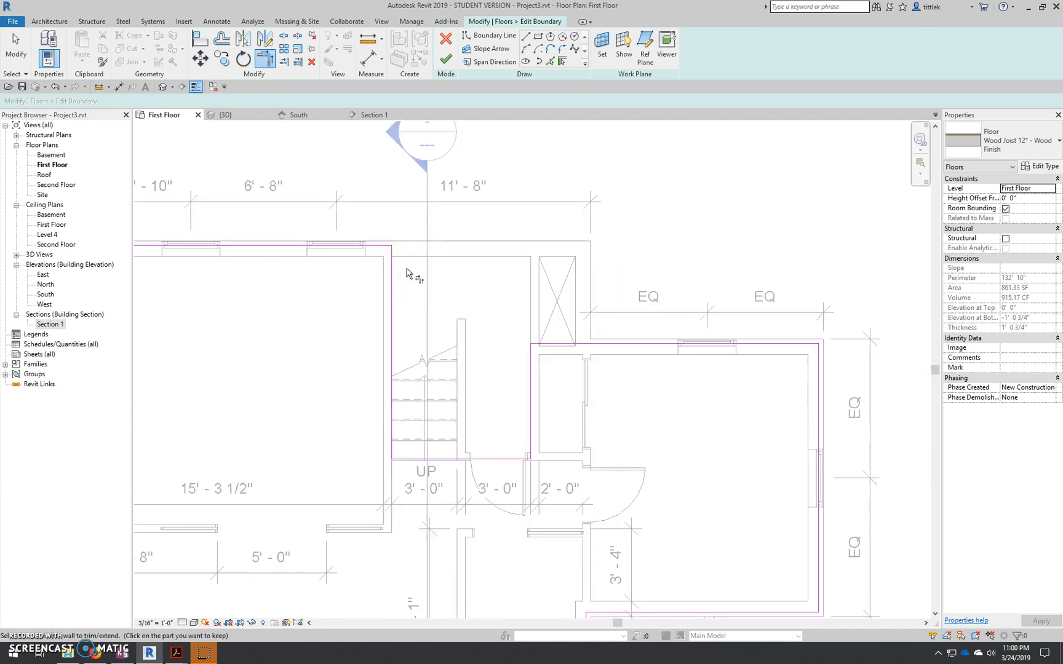
key("Escape")
key("Escape")
- Set the first floor plan's detail level to Medium
scroll(380, 242, "up", 5)
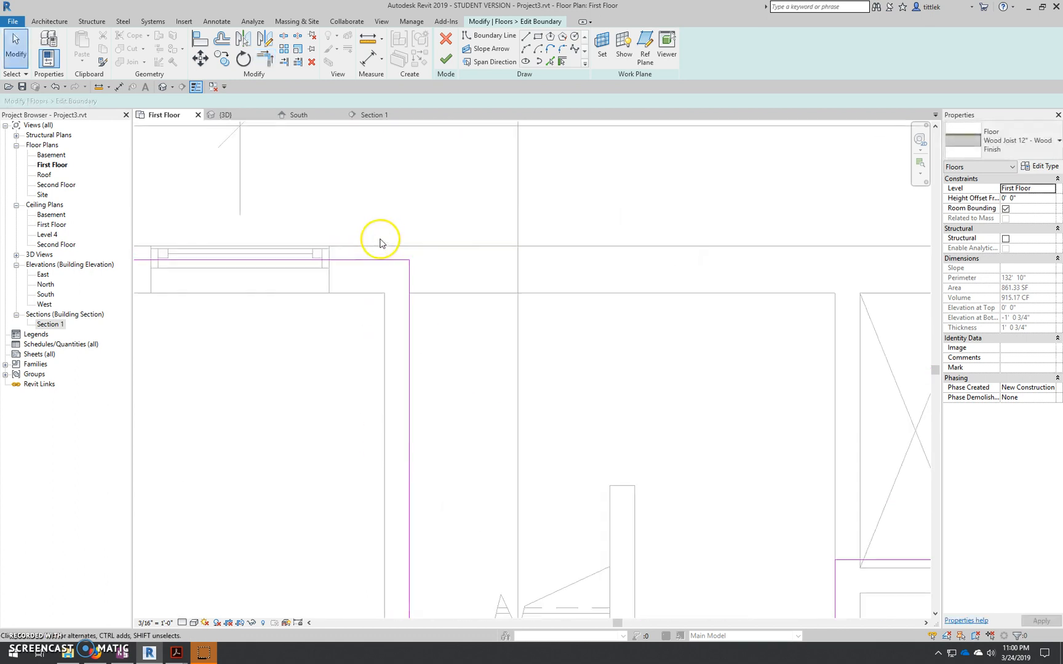
scroll(425, 375, "down", 3)
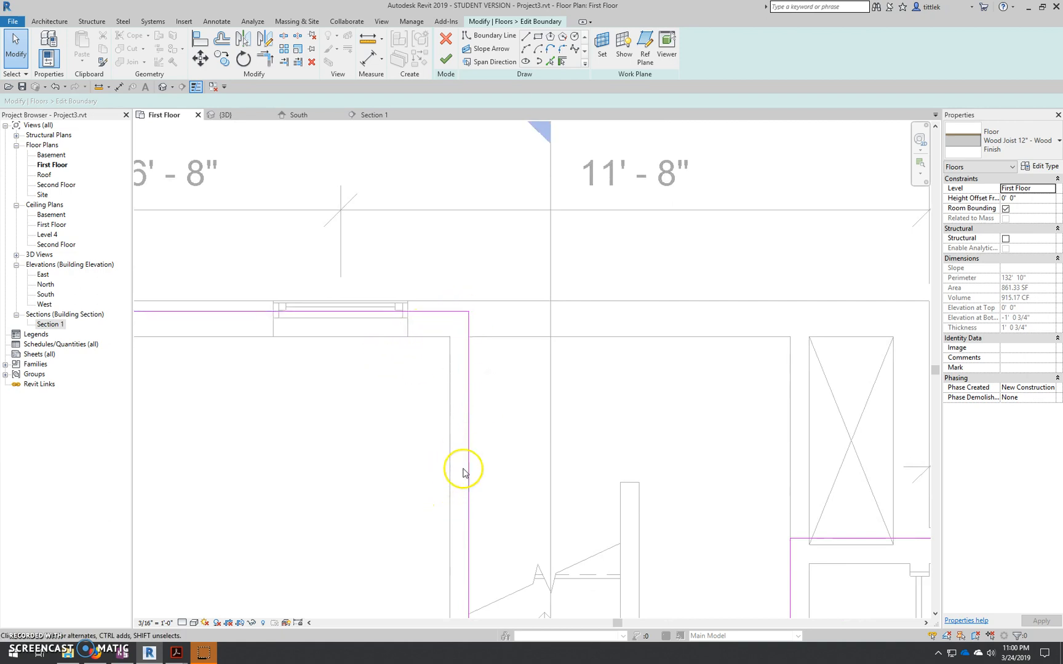
left_click(183, 622)
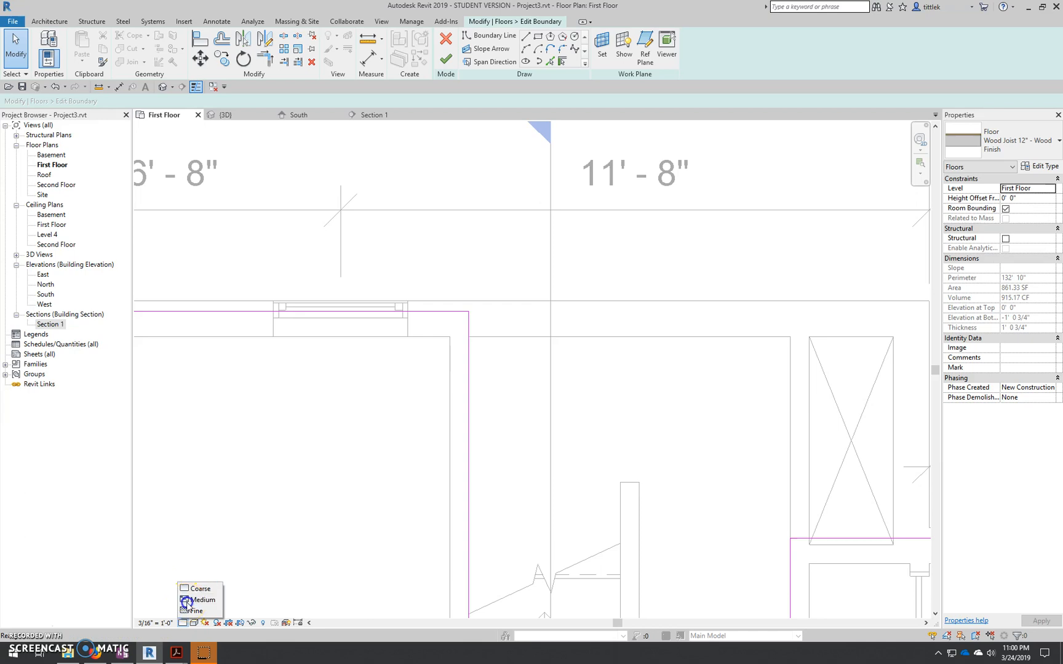
left_click(197, 600)
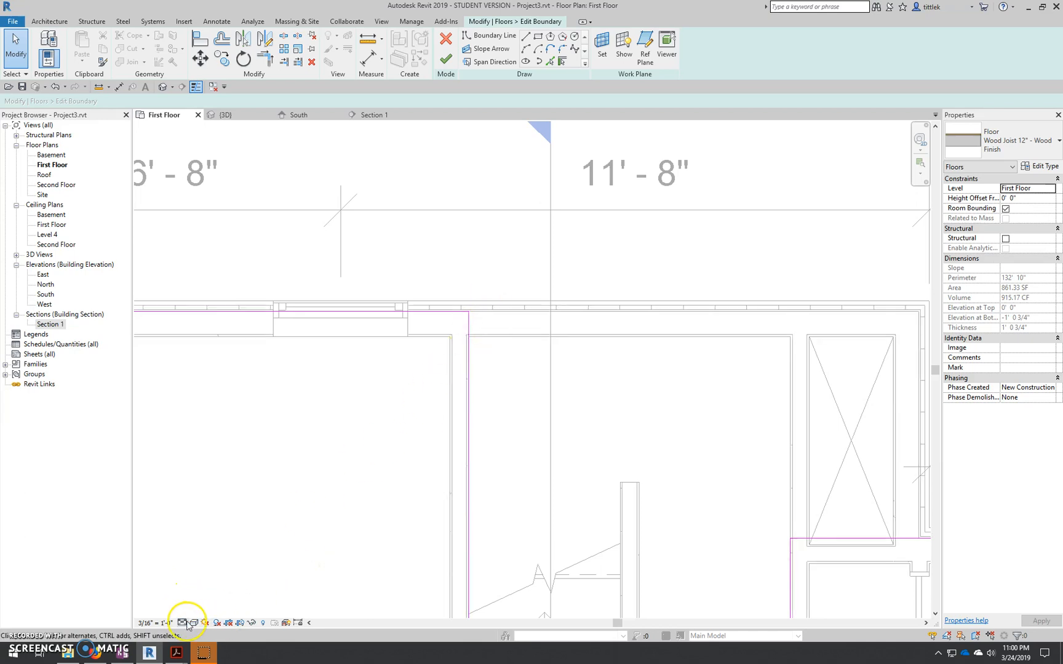
- Align the floor boundary line on the stair's west side with the adjacent partition's stud face
scroll(467, 307, "up", 5)
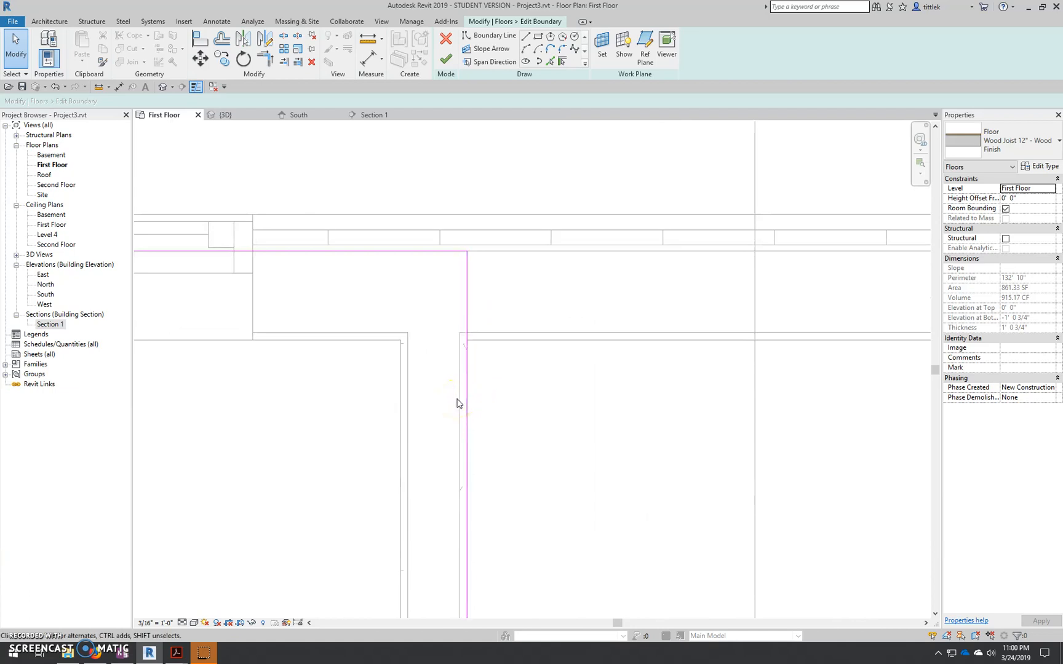
key("a")
key("l")
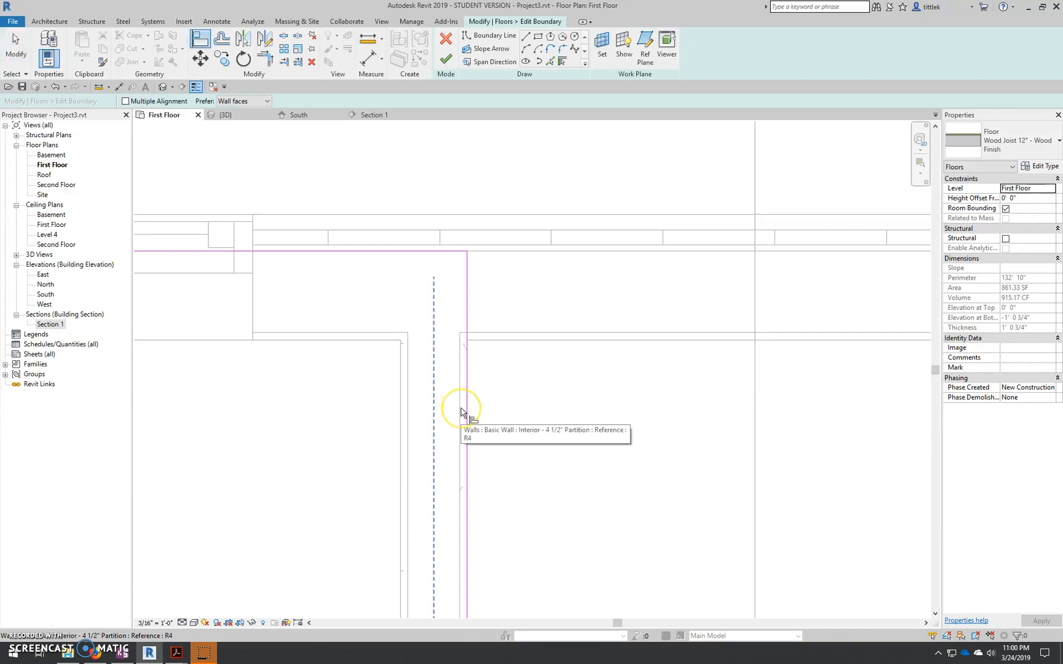
left_click(461, 411)
left_click(465, 408)
scroll(363, 375, "up", 4)
scroll(363, 376, "down", 4)
- Align the floor boundary line on the stair's east side with the stud face of the partition next to the closet
middle_click_drag(541, 550, 564, 434)
scroll(394, 449, "up", 5)
scroll(414, 456, "up", 2)
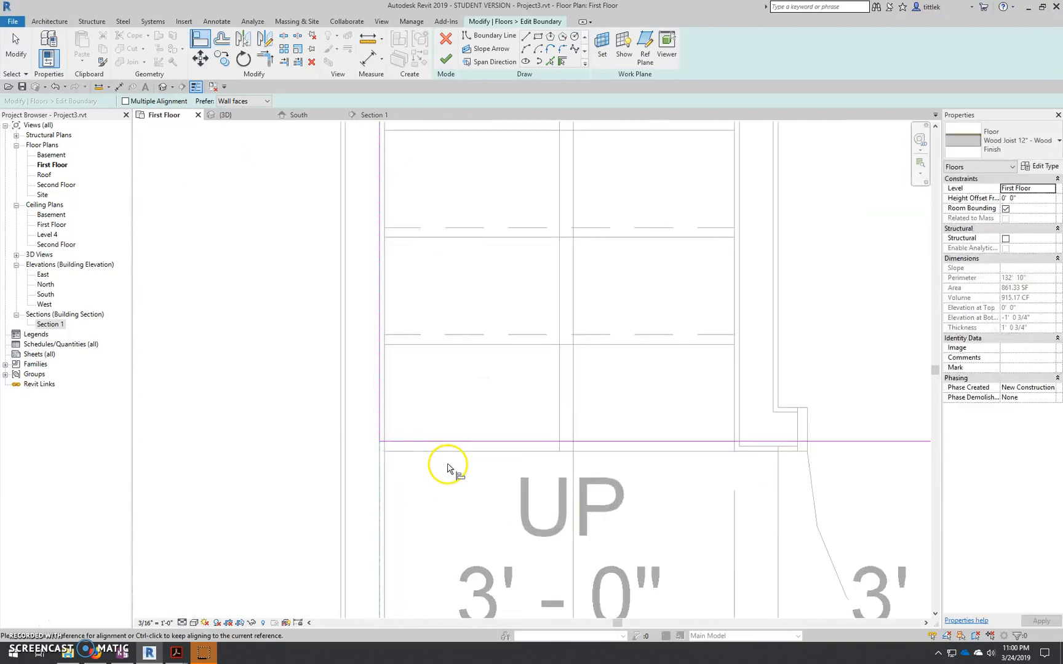
scroll(258, 460, "down", 2)
middle_click_drag(615, 457, 356, 491)
scroll(499, 429, "up", 3)
scroll(455, 466, "up", 2)
left_click(459, 467)
left_click(455, 465)
scroll(454, 539, "down", 2)
scroll(454, 540, "down", 1)
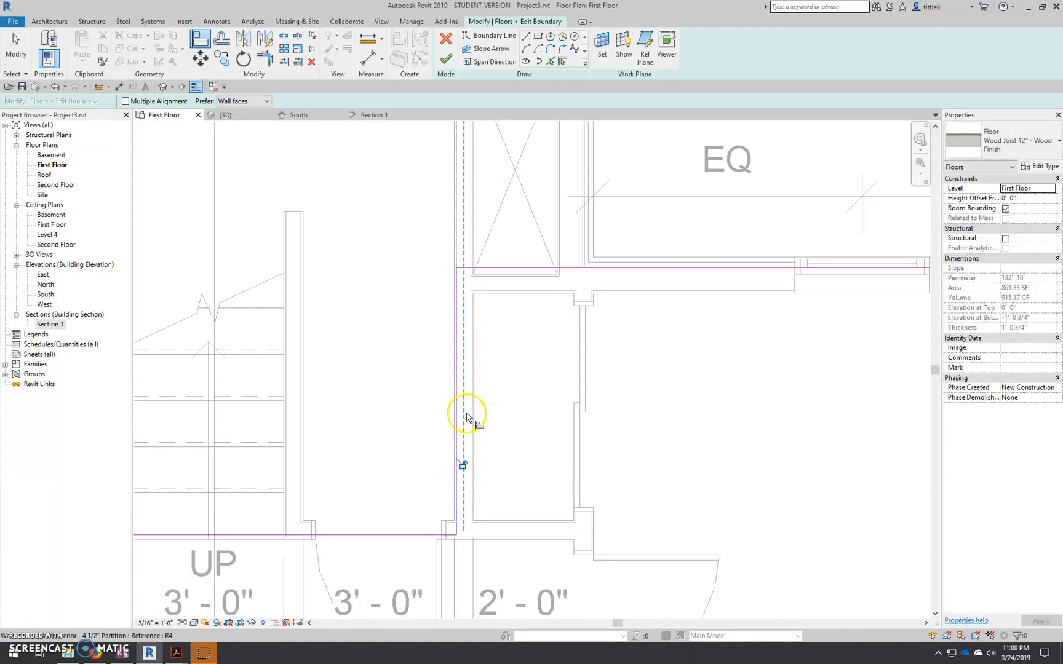
- Finish the first floor's boundary edit and decline attaching the walls below to the floor's bottom
scroll(469, 253, "up", 1)
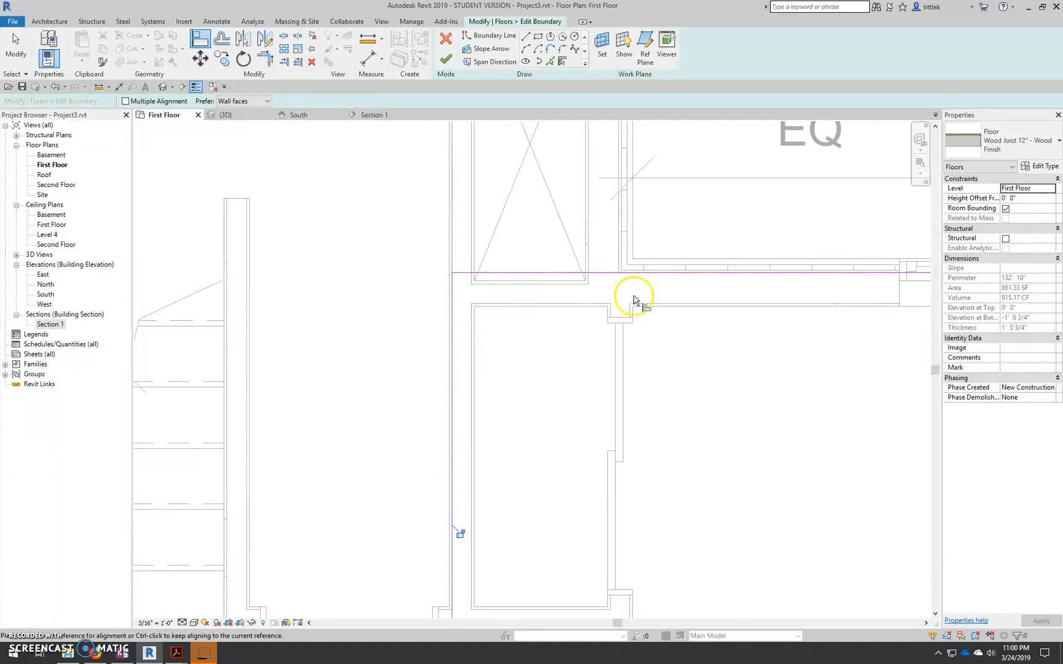
scroll(505, 424, "down", 1)
scroll(505, 423, "down", 1)
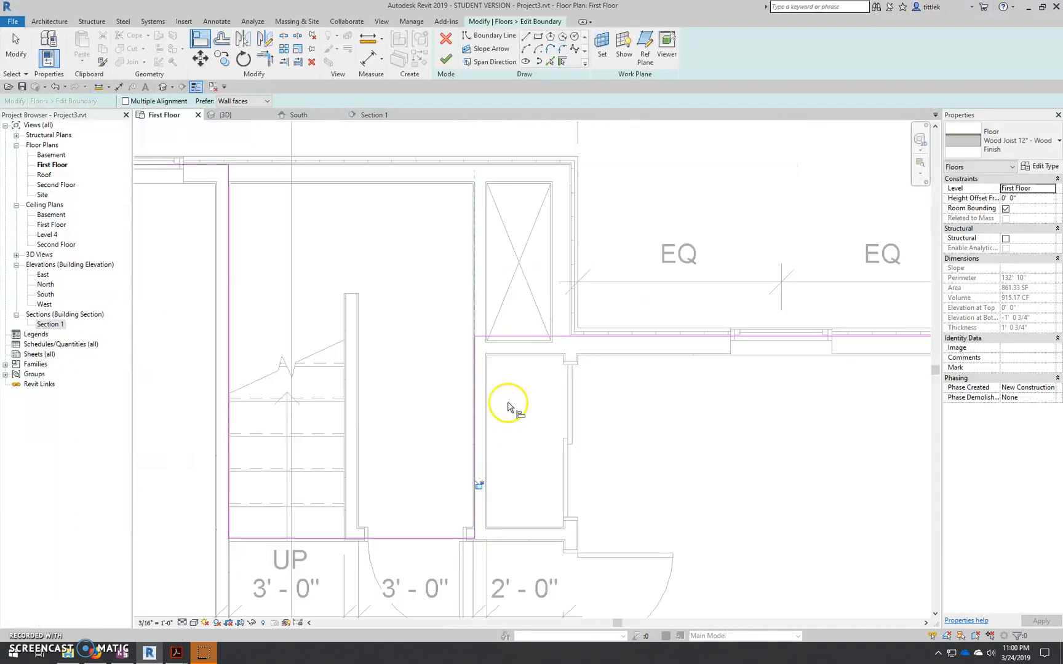
key("Escape")
key("Escape")
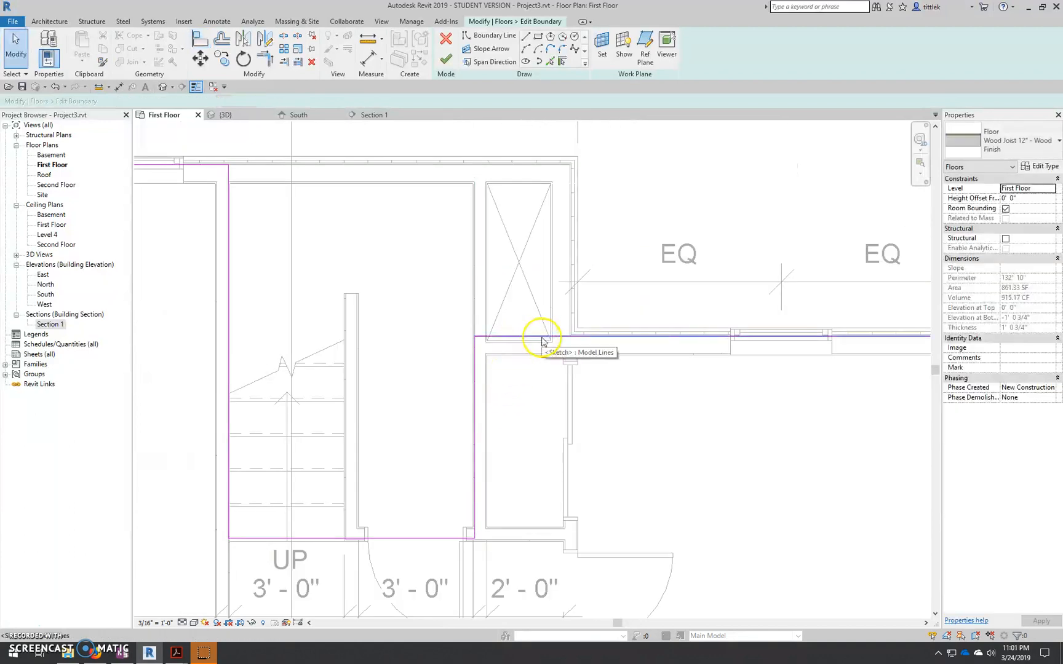
scroll(568, 434, "down", 2)
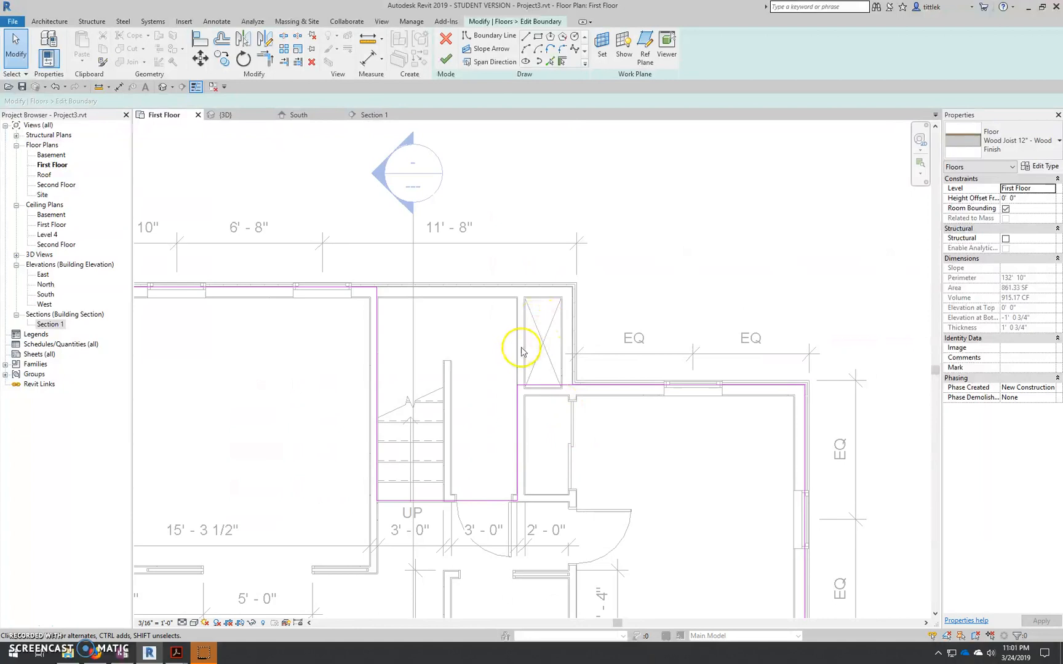
left_click(446, 60)
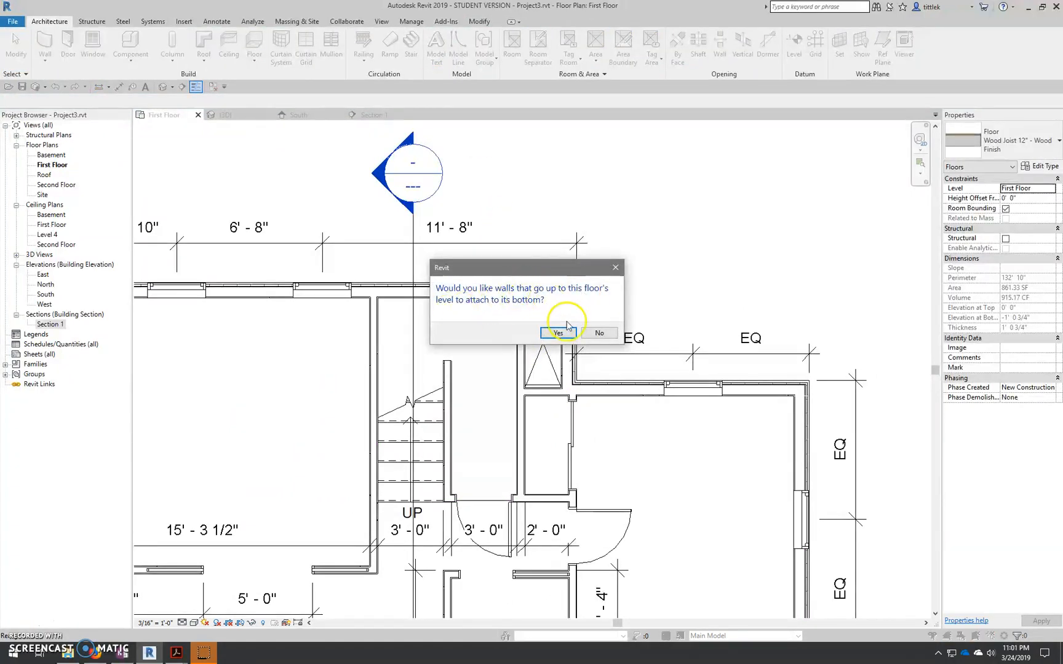
left_click(617, 333)
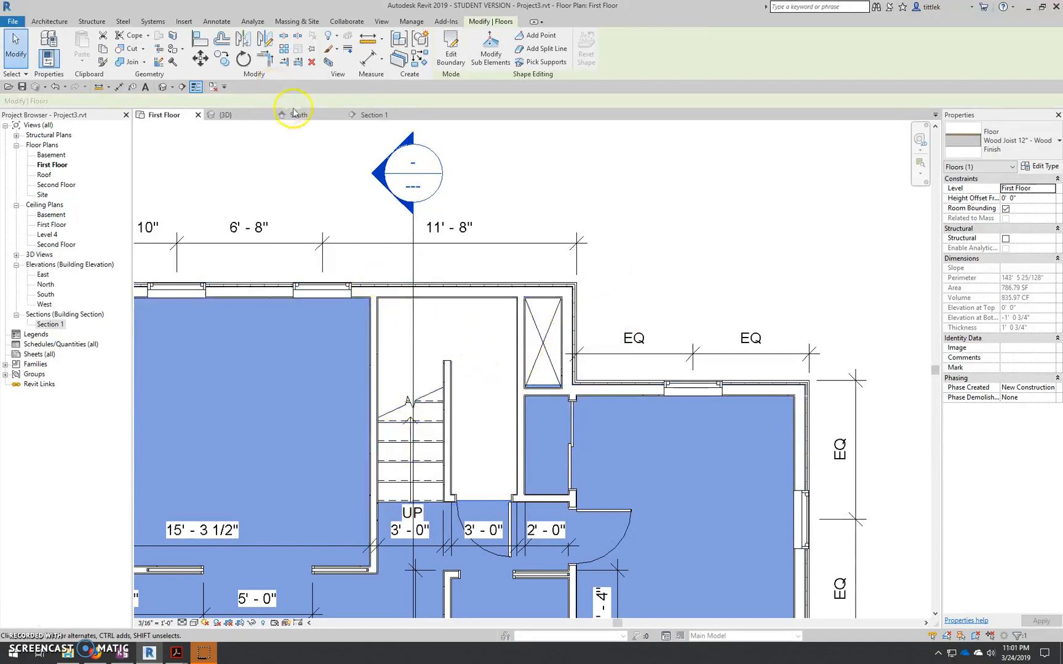
- Examine the cut floor in the Section 1 view and the overall layout in the Basement floor plan
left_click(354, 116)
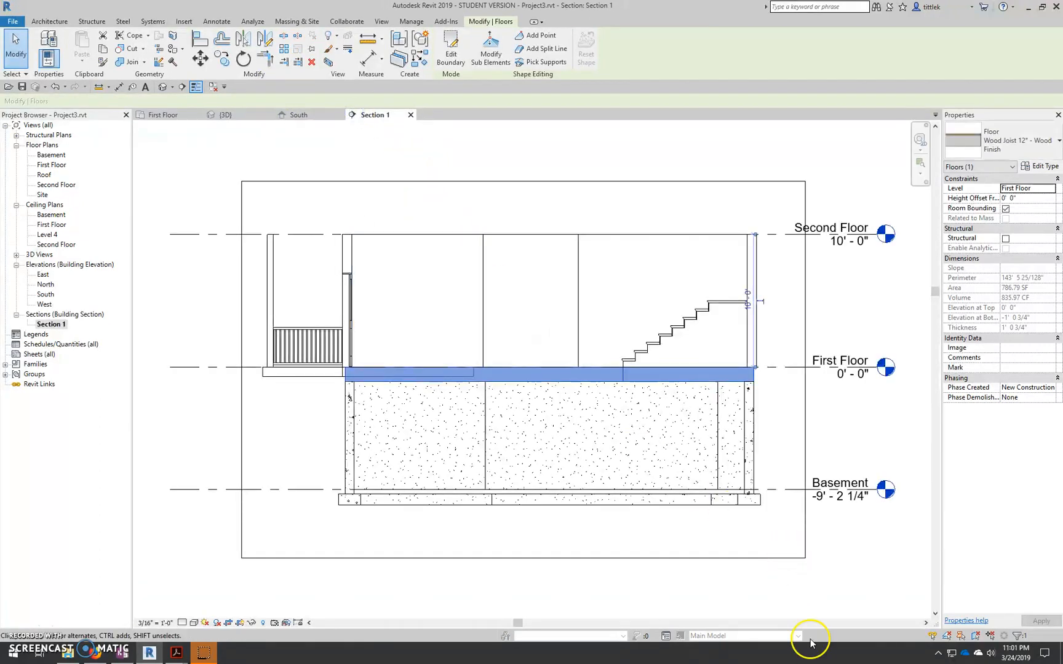
left_click(817, 609)
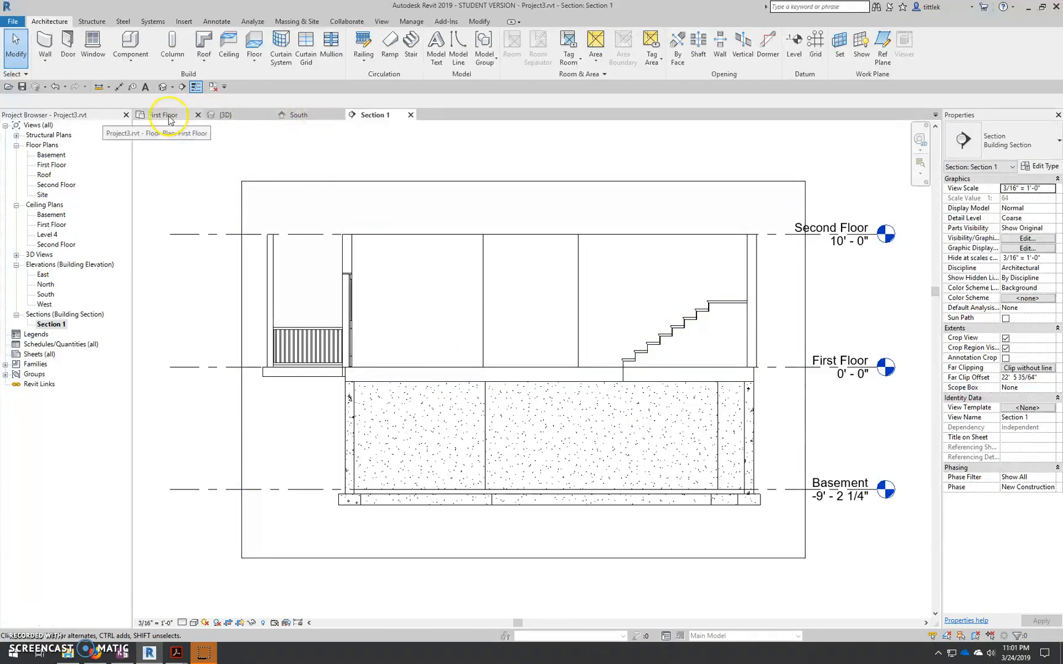
double_click(51, 155)
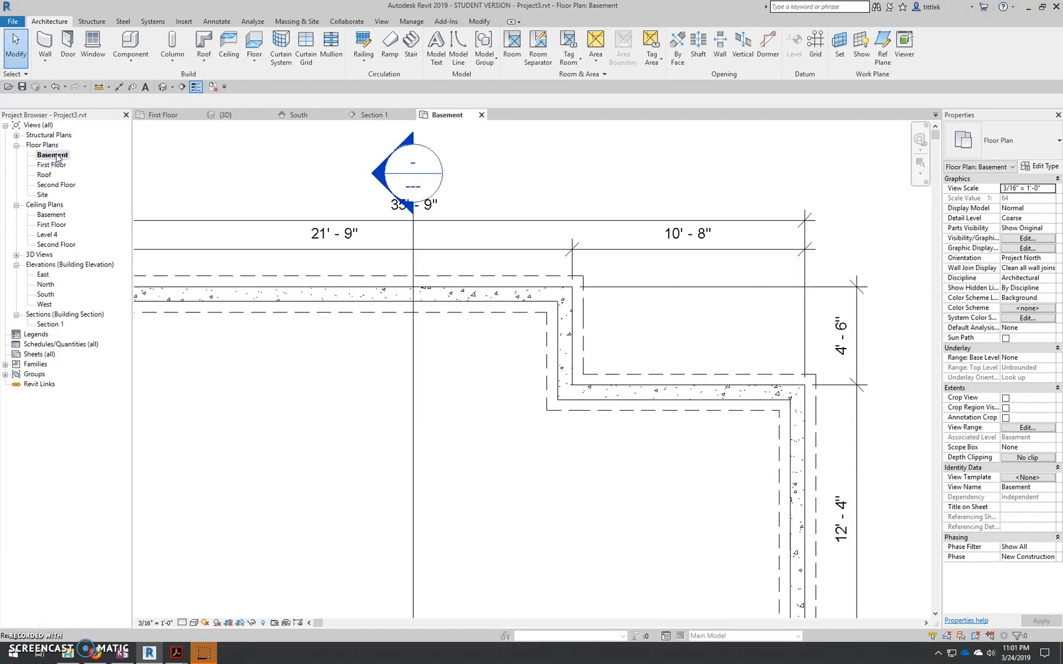
scroll(684, 290, "down", 3)
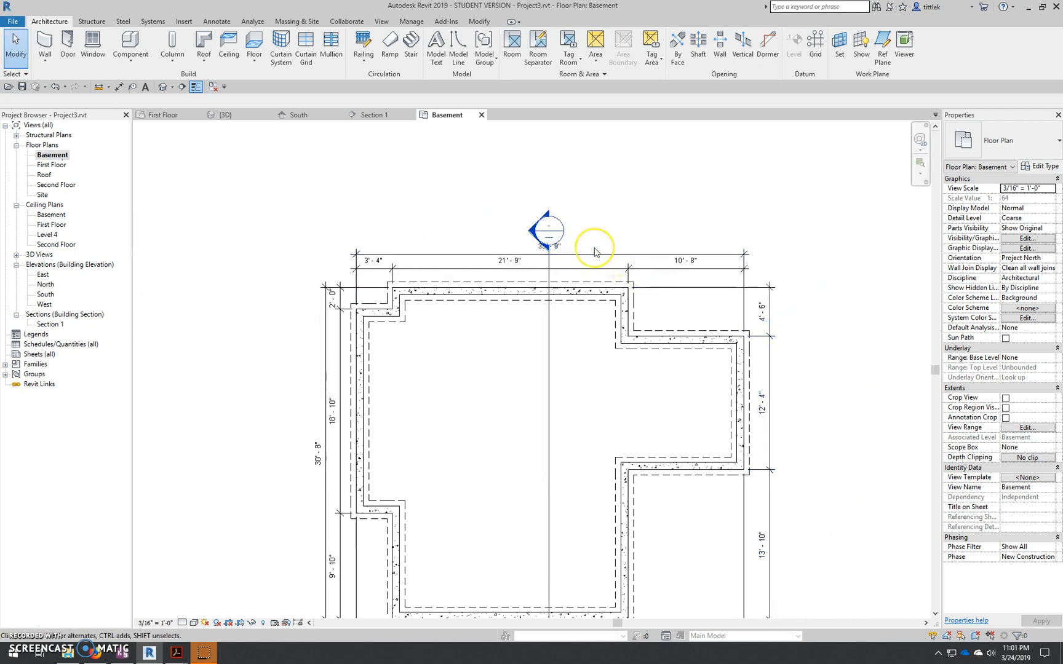
scroll(594, 251, "down", 2)
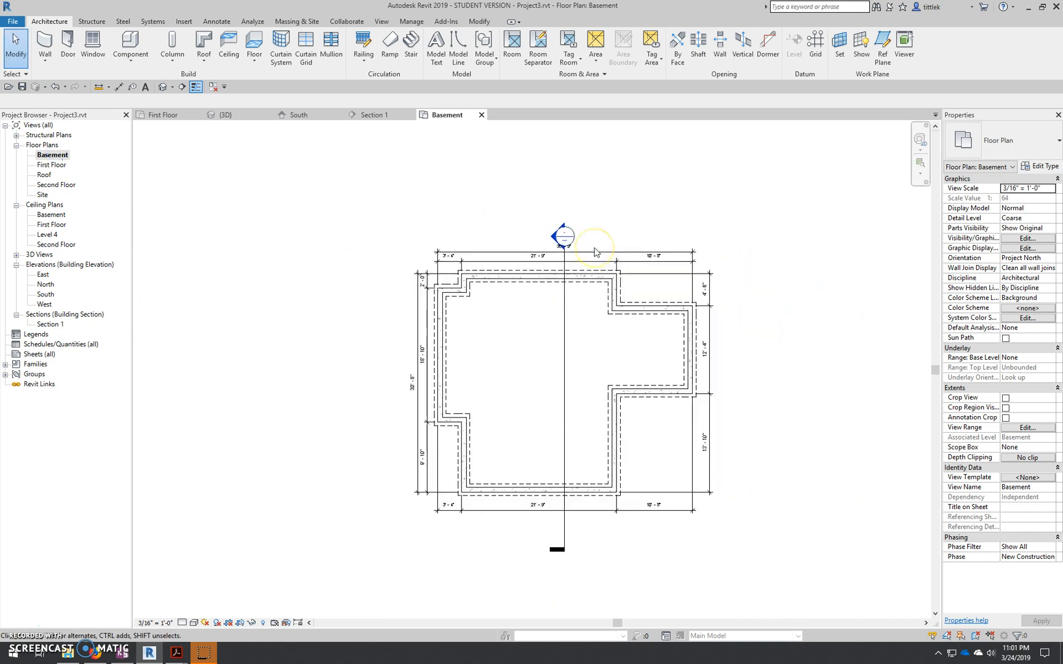
- Return to the First Floor plan and start a new stair at the stairwell
double_click(58, 166)
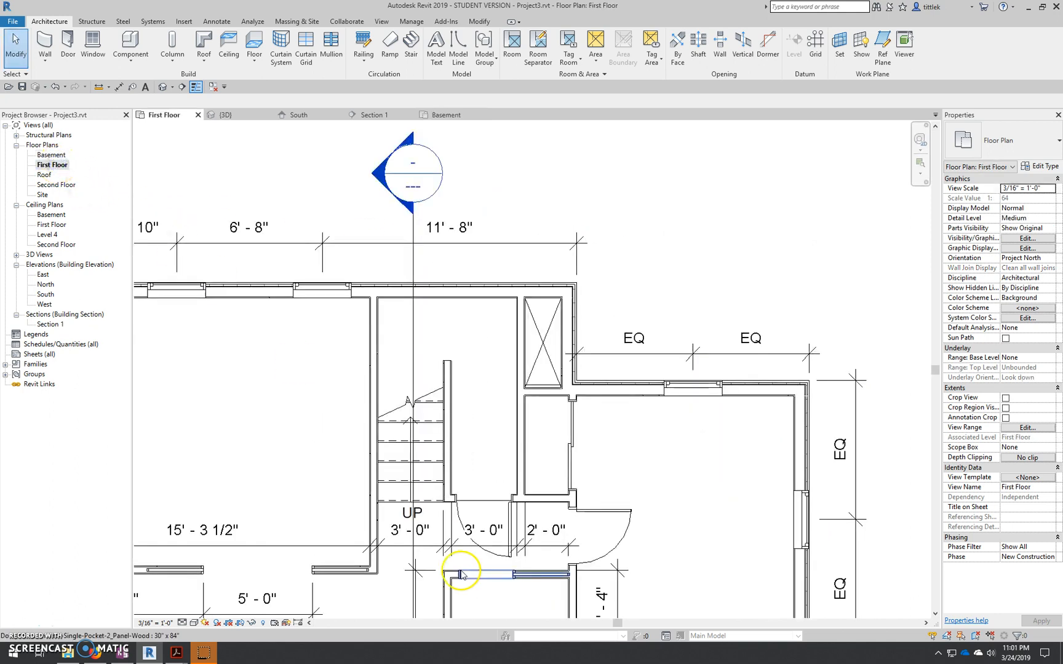
middle_click_drag(467, 432, 515, 480)
scroll(515, 481, "up", 2)
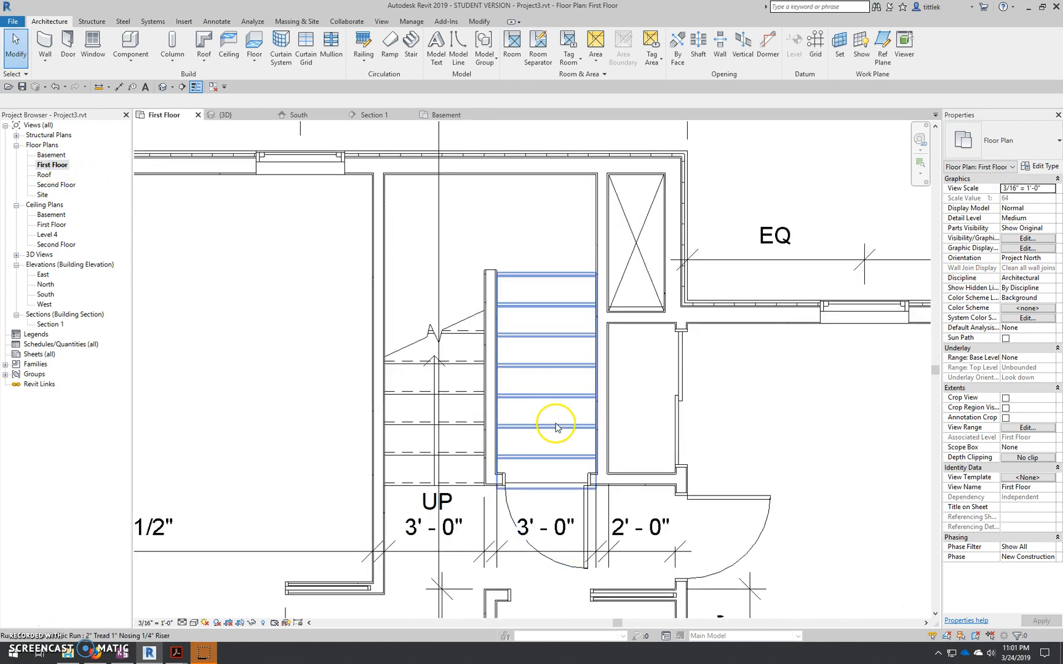
left_click(549, 443)
key("Delete")
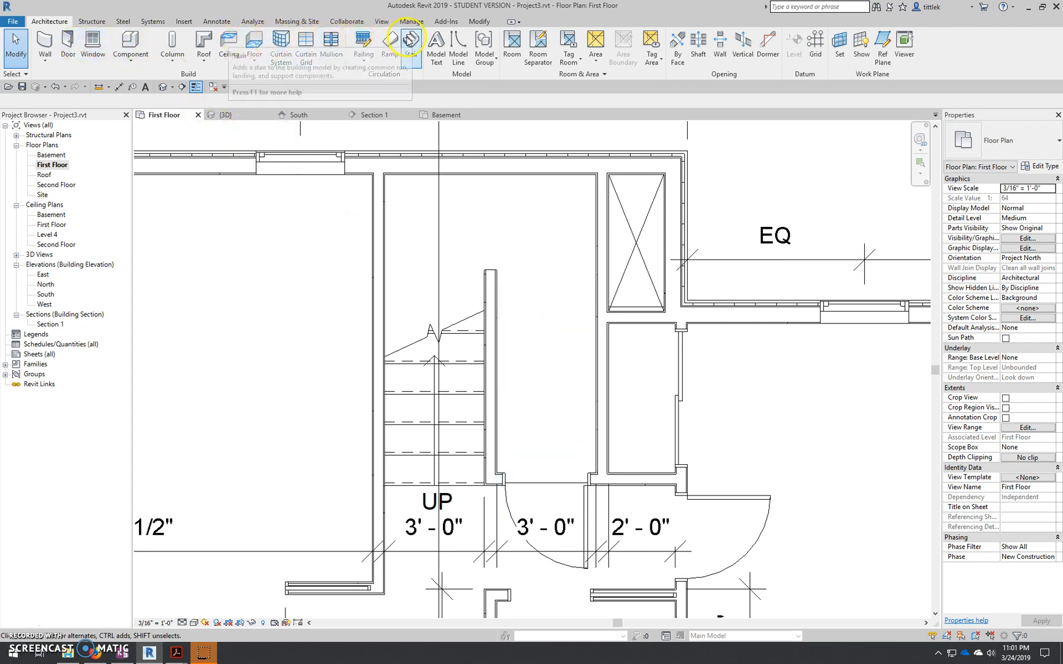
left_click(411, 44)
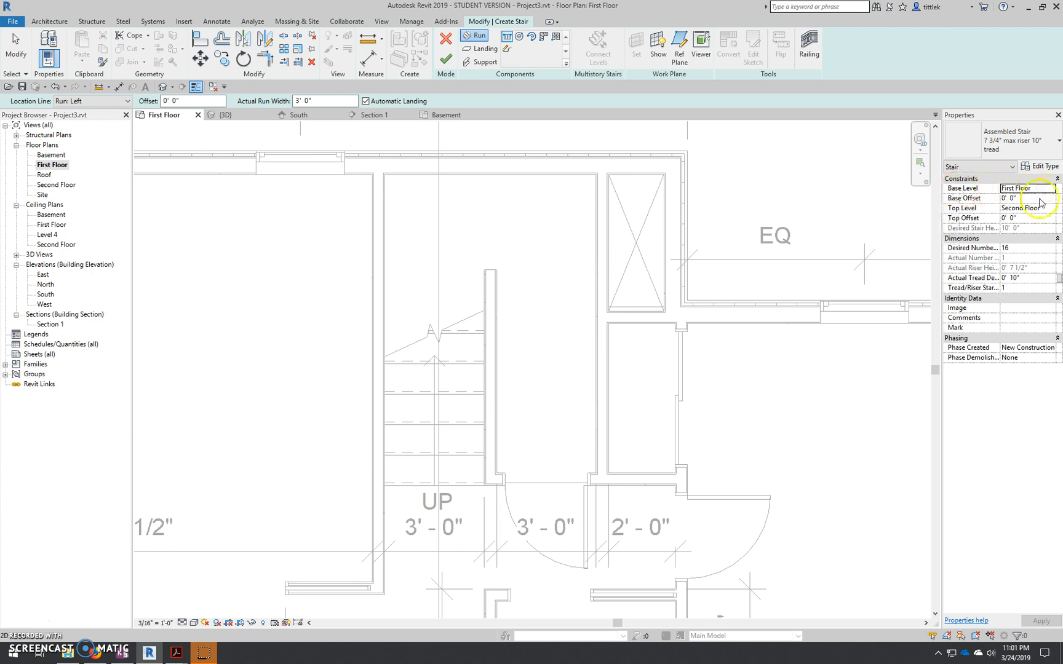
left_click(1049, 213)
left_click(1051, 209)
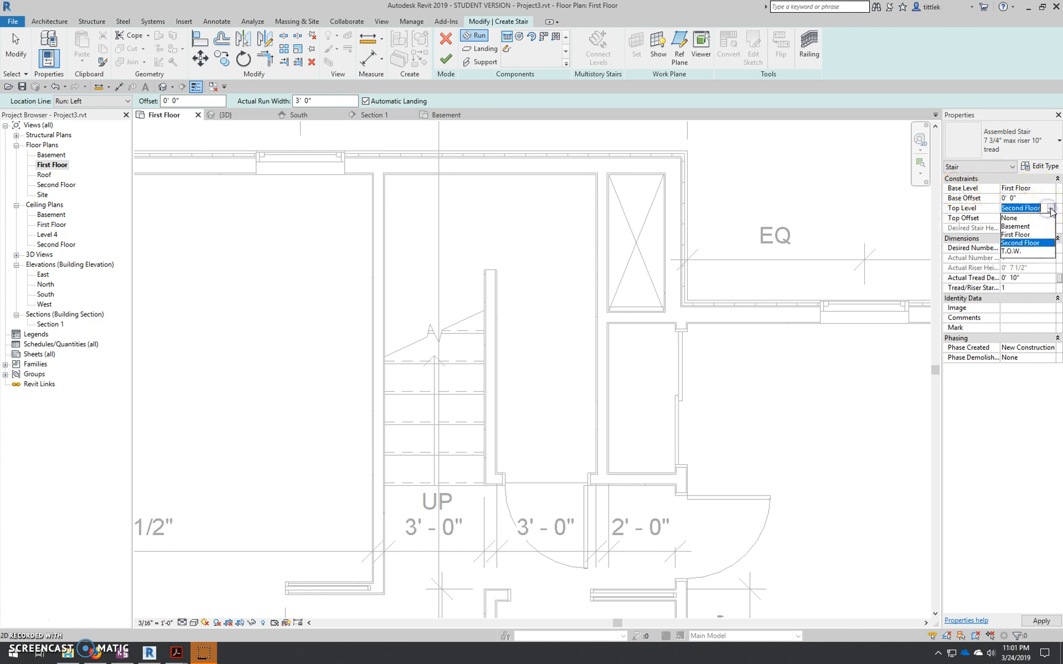
left_click(1015, 226)
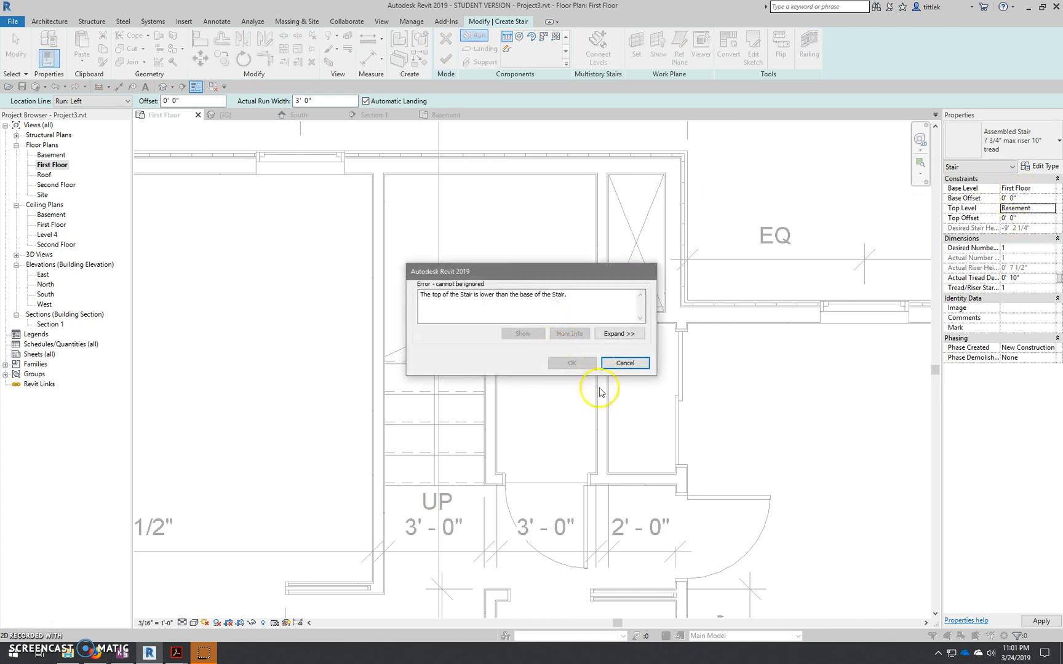
left_click(639, 364)
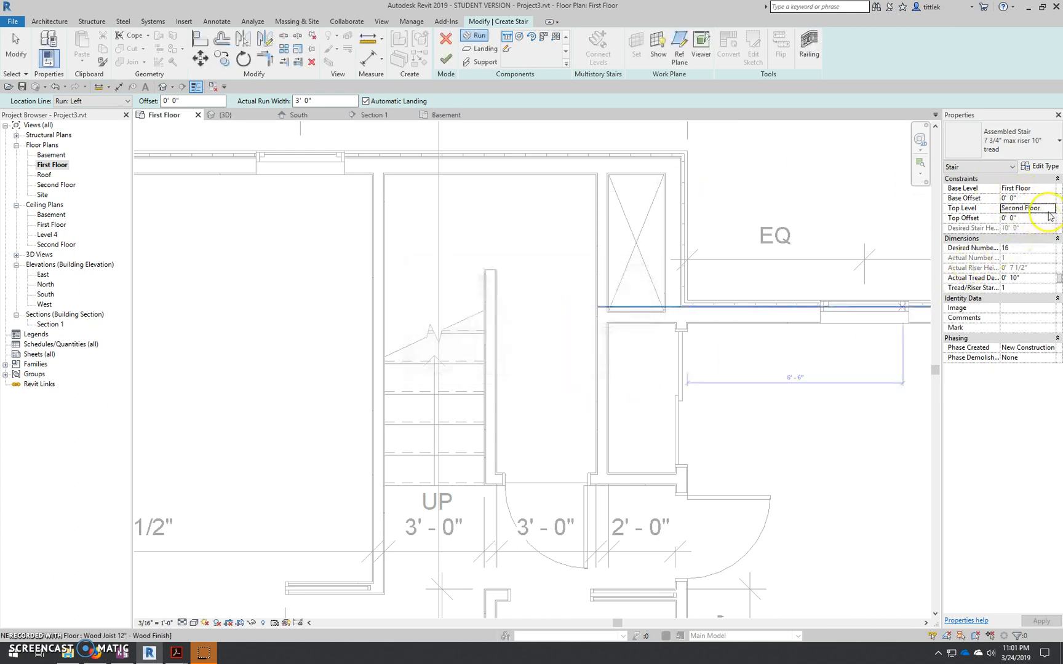
- Set the new stair's base level to Basement and its top level to First Floor
left_click(1049, 190)
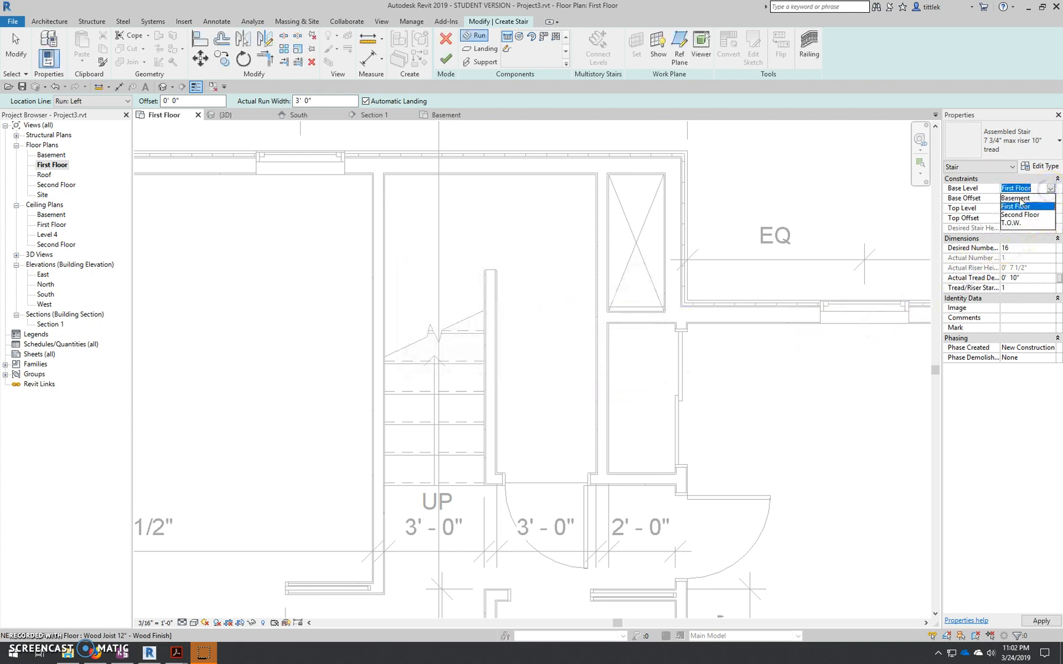
left_click(1019, 198)
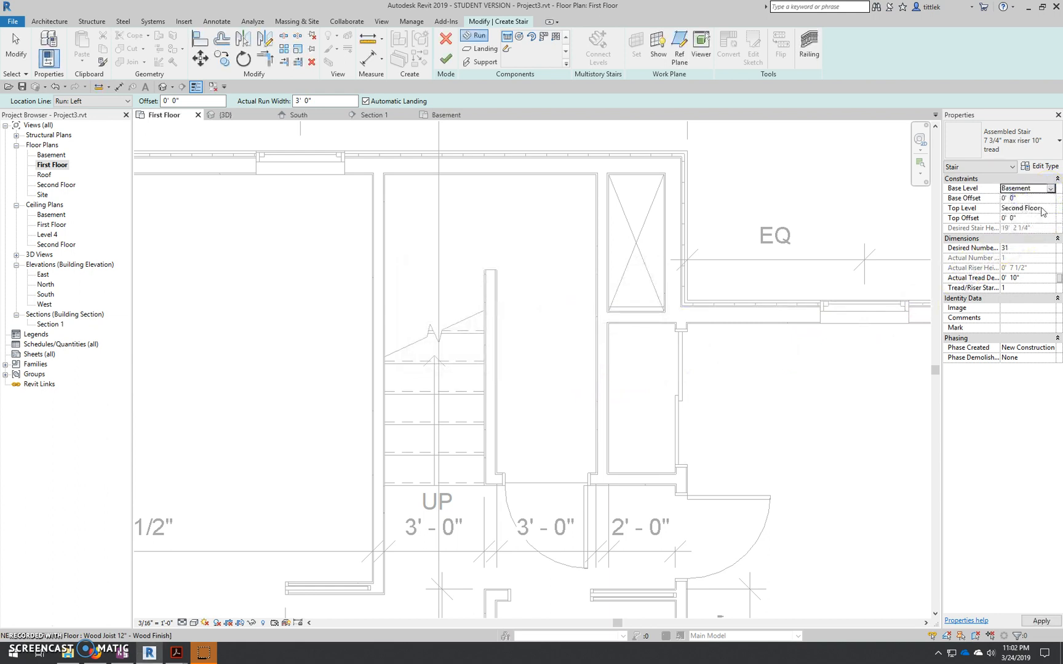
left_click(1050, 208)
left_click(1024, 234)
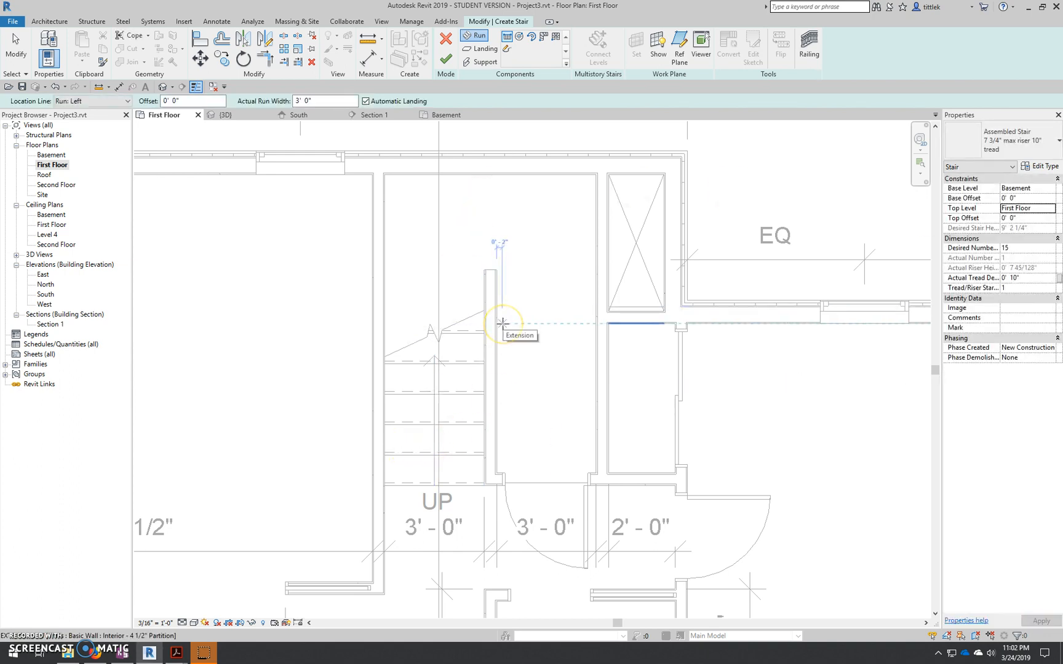
left_click(483, 261)
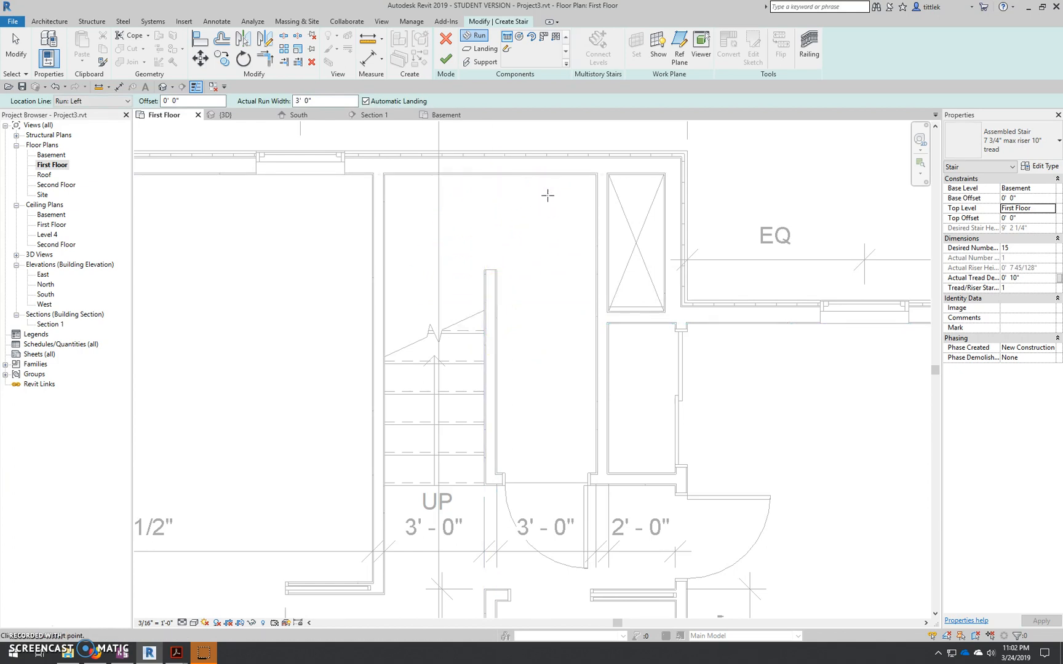
left_click(434, 485)
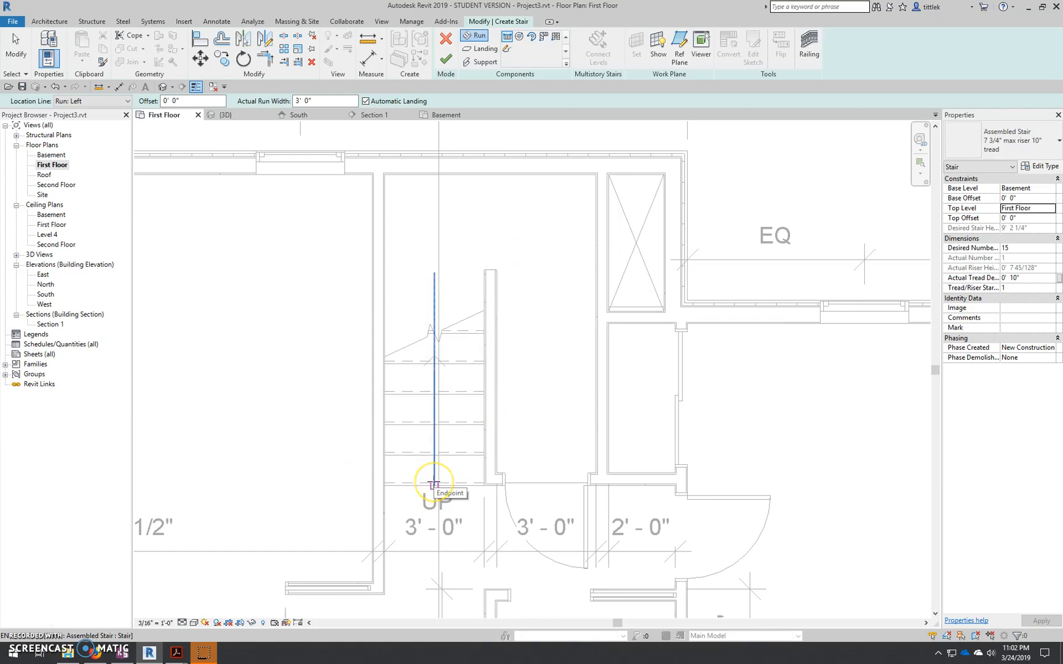
scroll(434, 485, "up", 5)
left_click(436, 490)
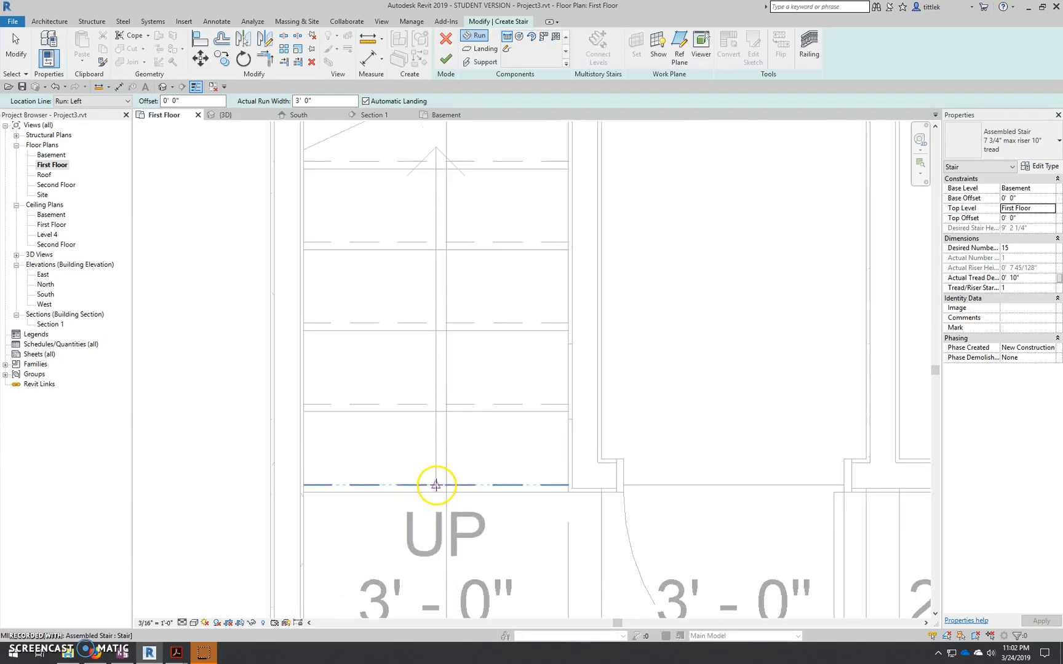
scroll(436, 492, "down", 3)
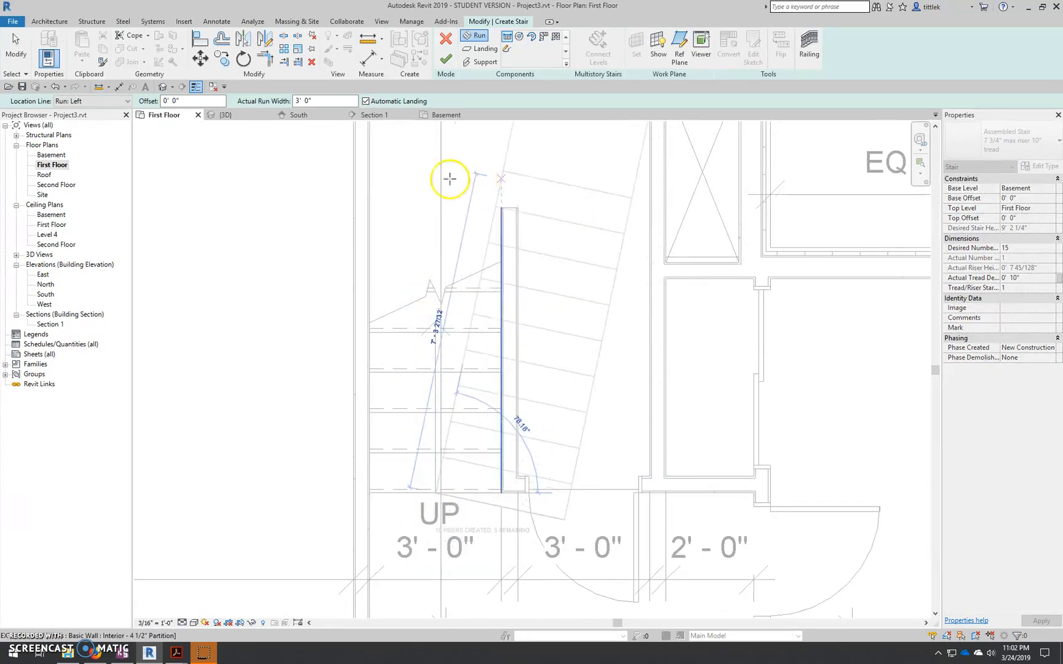
key("Escape")
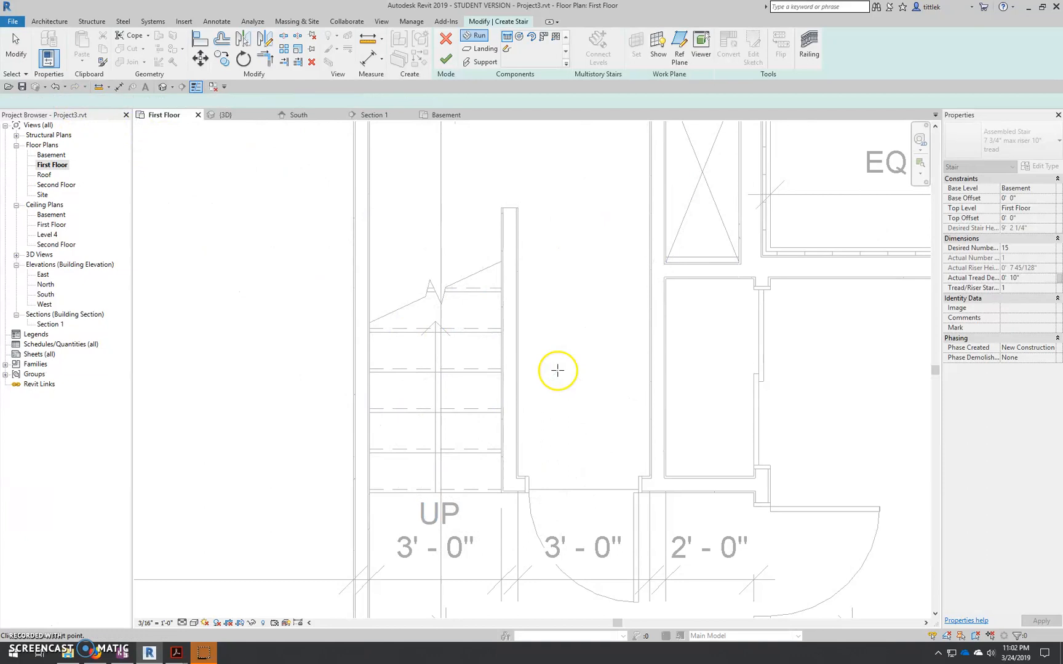
- Draw the first run about 5'-10" long northward along the stairwell's west wall, starting level with the upper stair's first riser
left_click(368, 495)
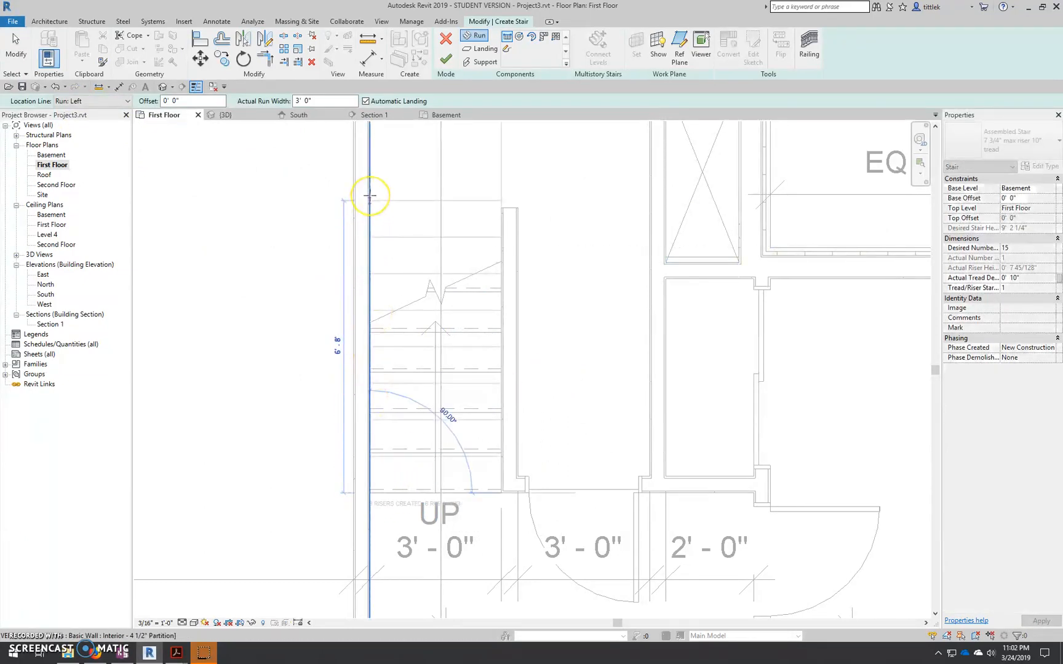
middle_click_drag(369, 196, 371, 298)
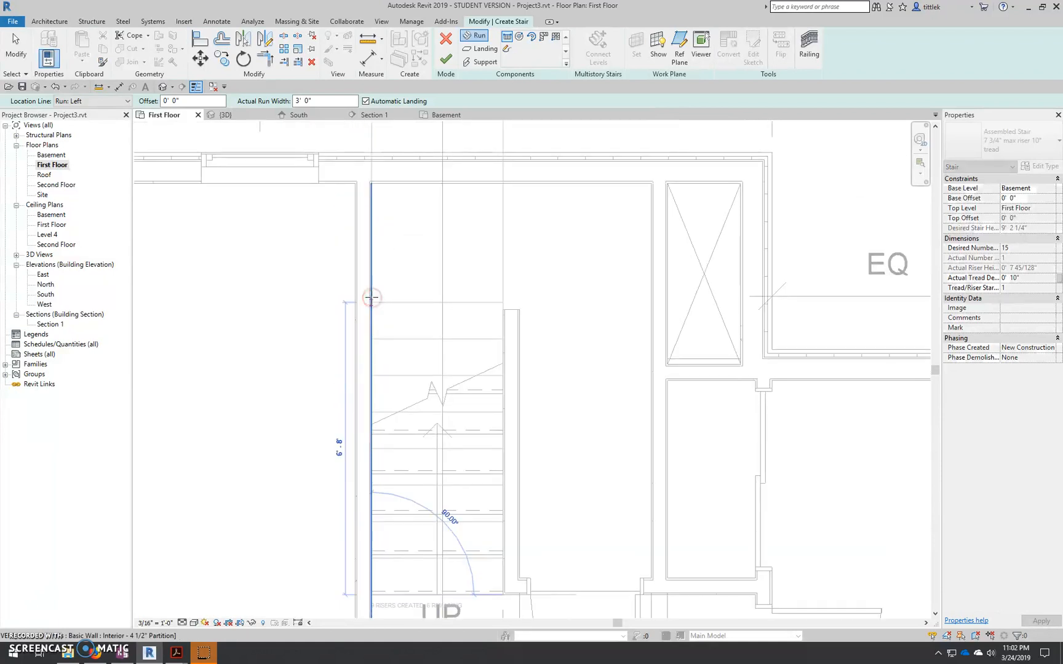
scroll(371, 298, "down", 2)
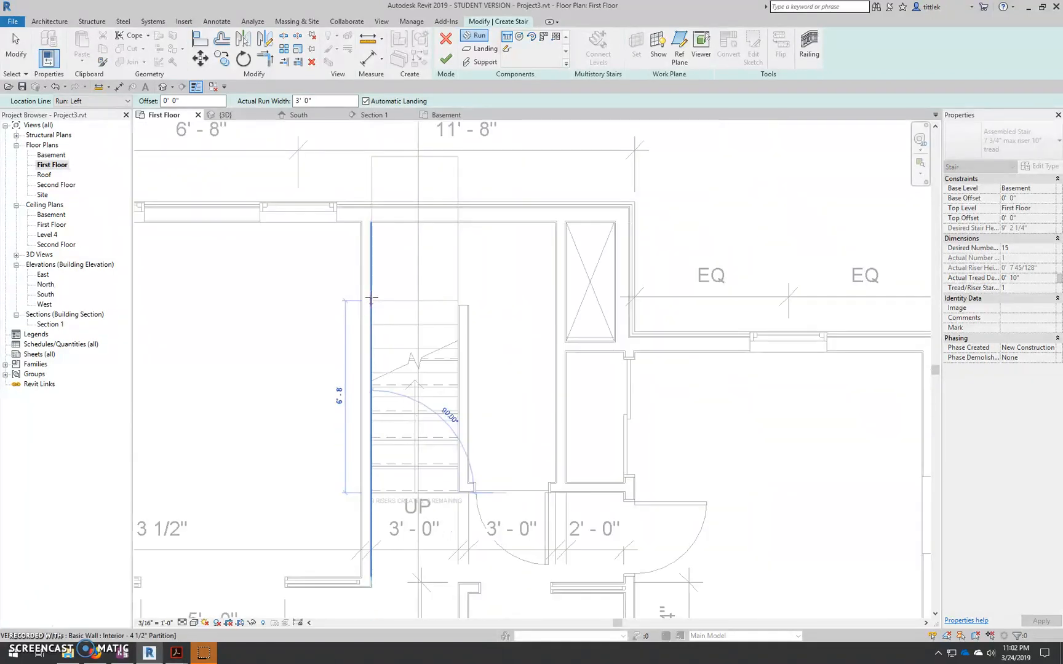
scroll(371, 297, "up", 2)
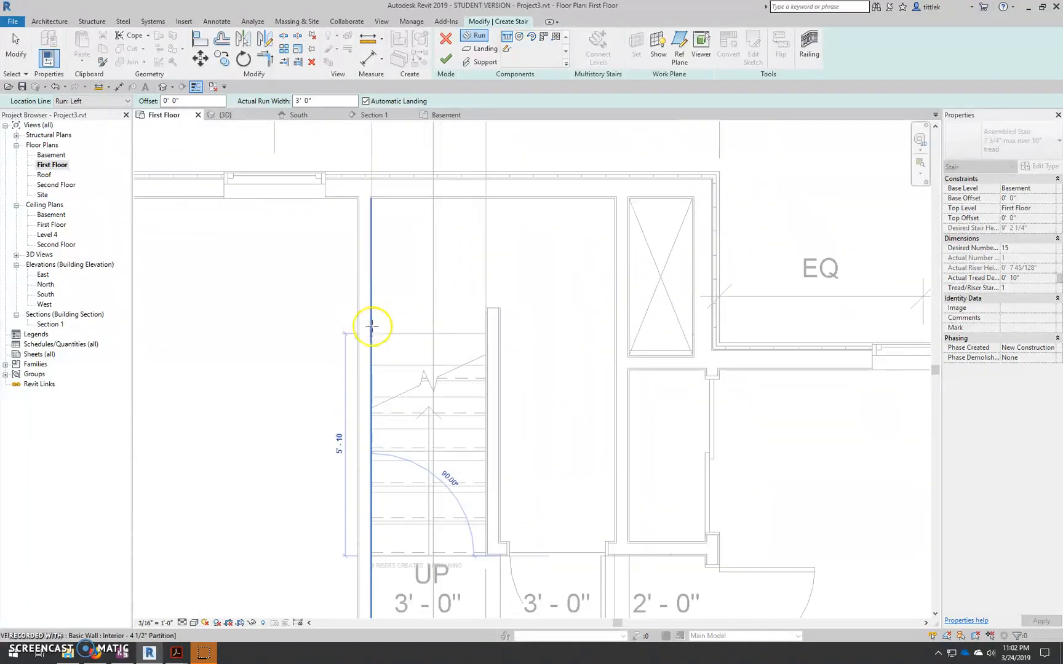
left_click(372, 326)
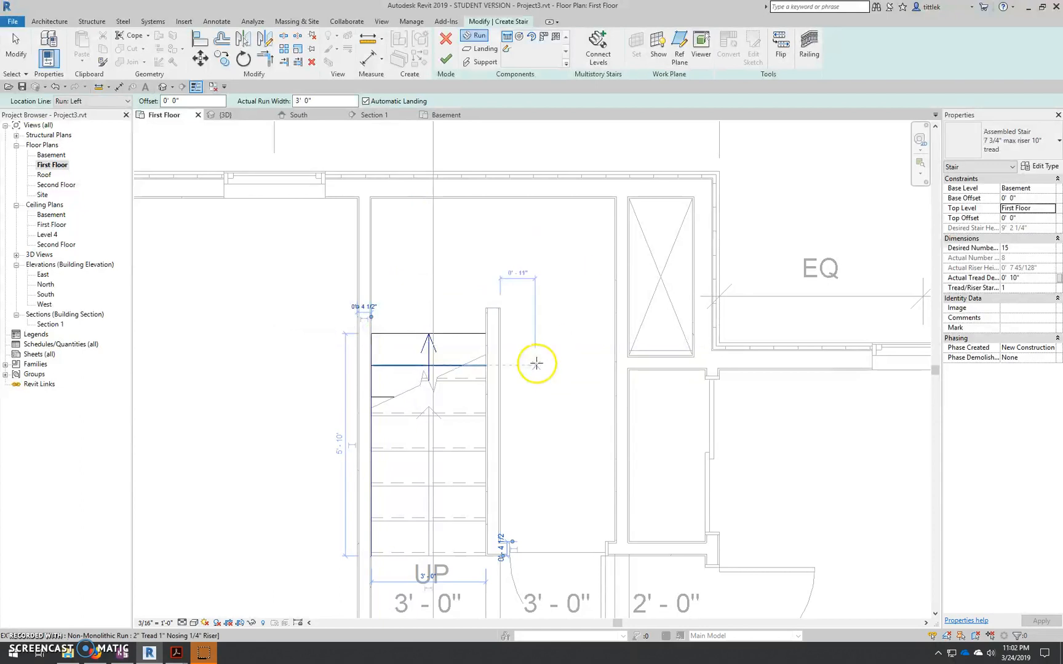
- Draw the second run southward along the stairwell's east wall, starting level with the first run's last riser and completing the 15 risers
middle_click_drag(545, 349, 517, 308)
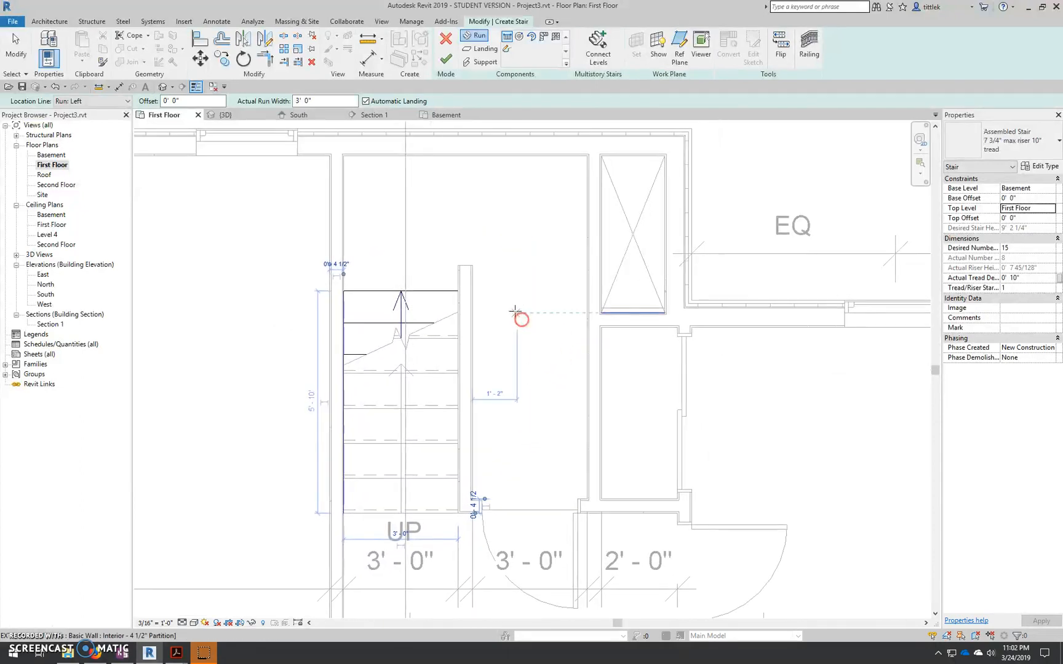
left_click(477, 289)
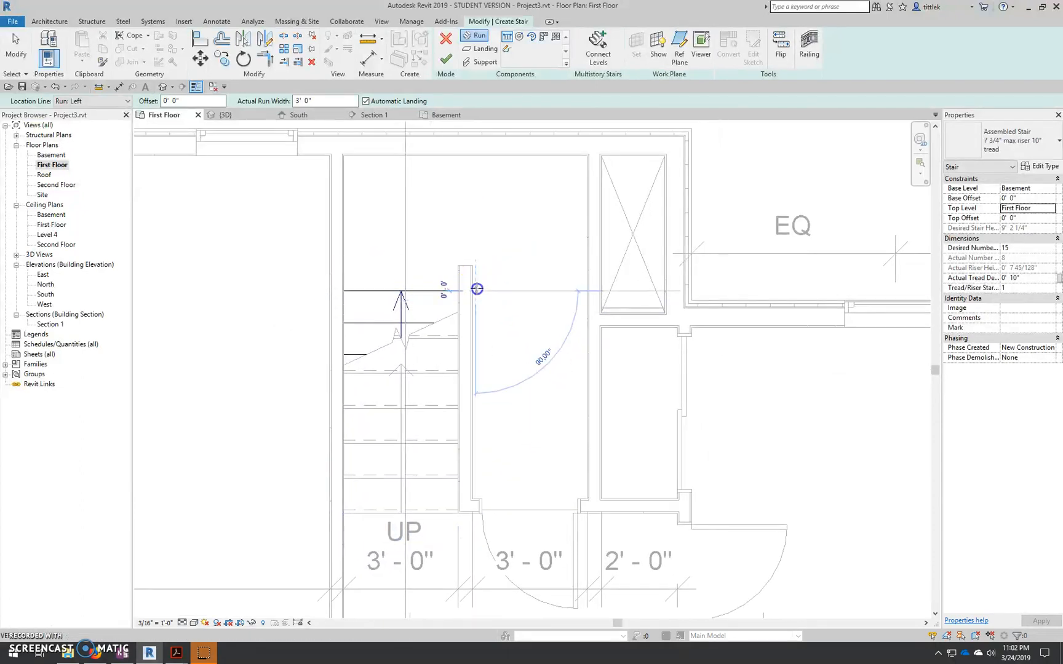
left_click(489, 508)
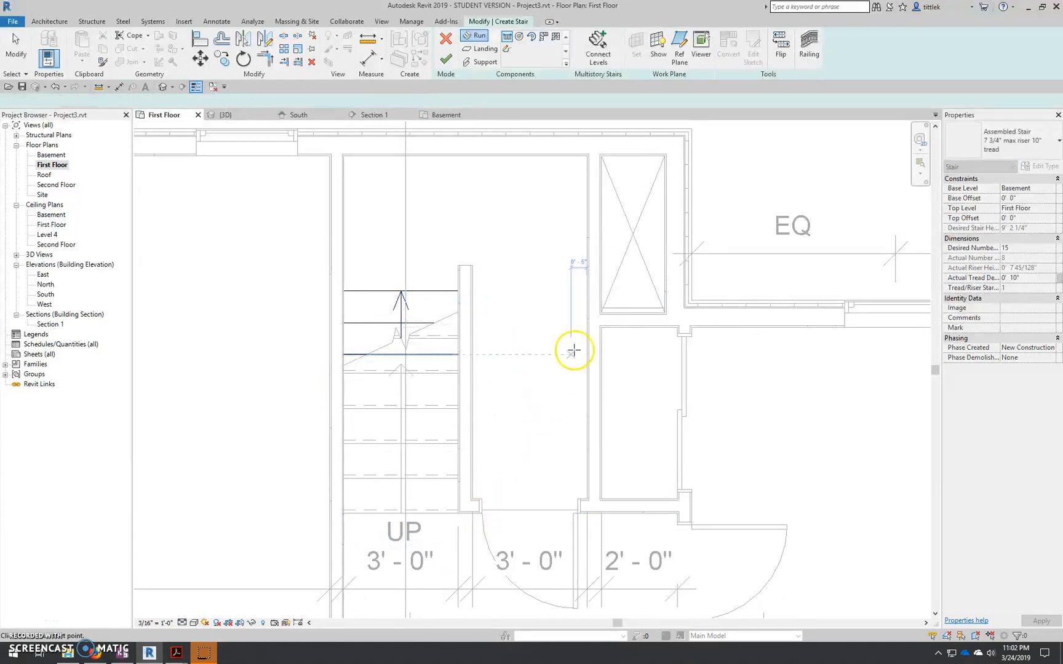
left_click(586, 289)
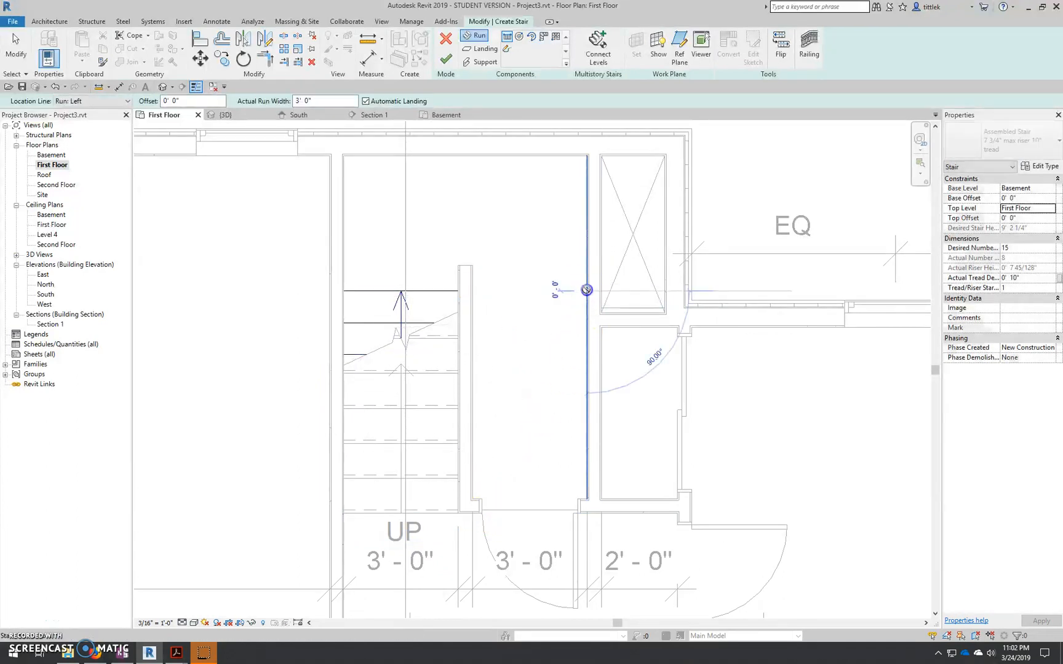
left_click(584, 490)
key("Escape")
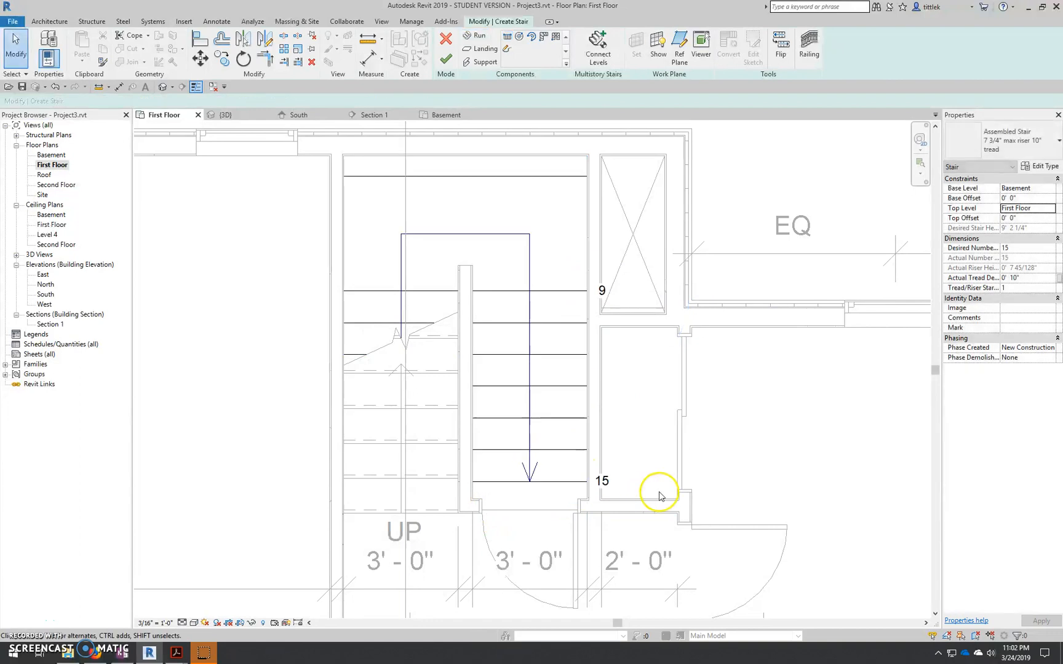
- Align the south end of the second run with the upper stair's first riser line at the doorway
middle_click_drag(401, 352, 452, 271)
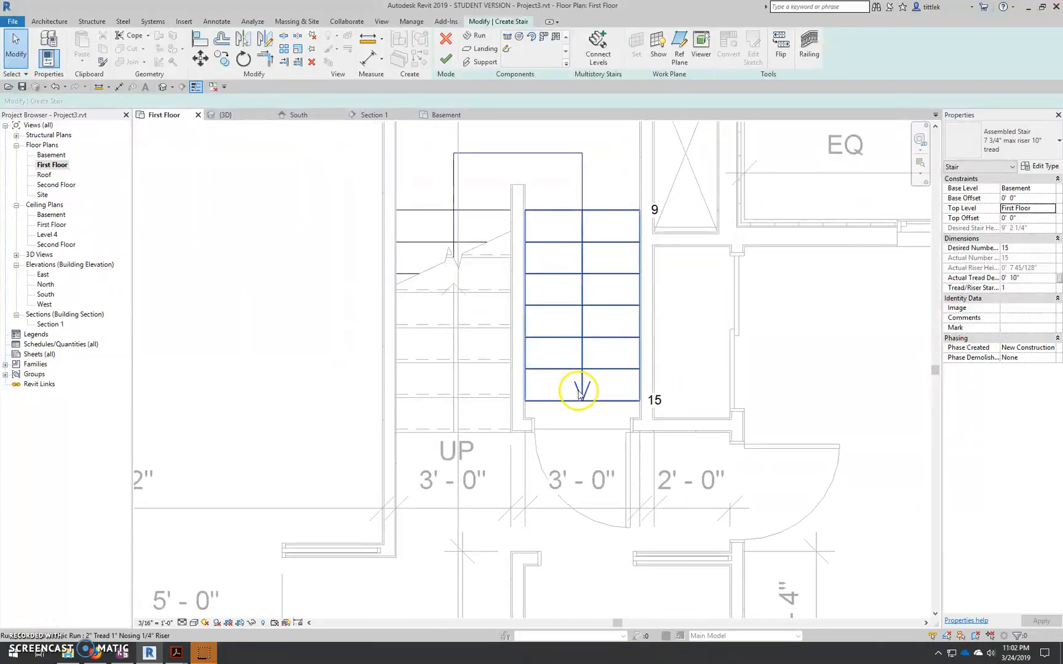
scroll(584, 430, "up", 3)
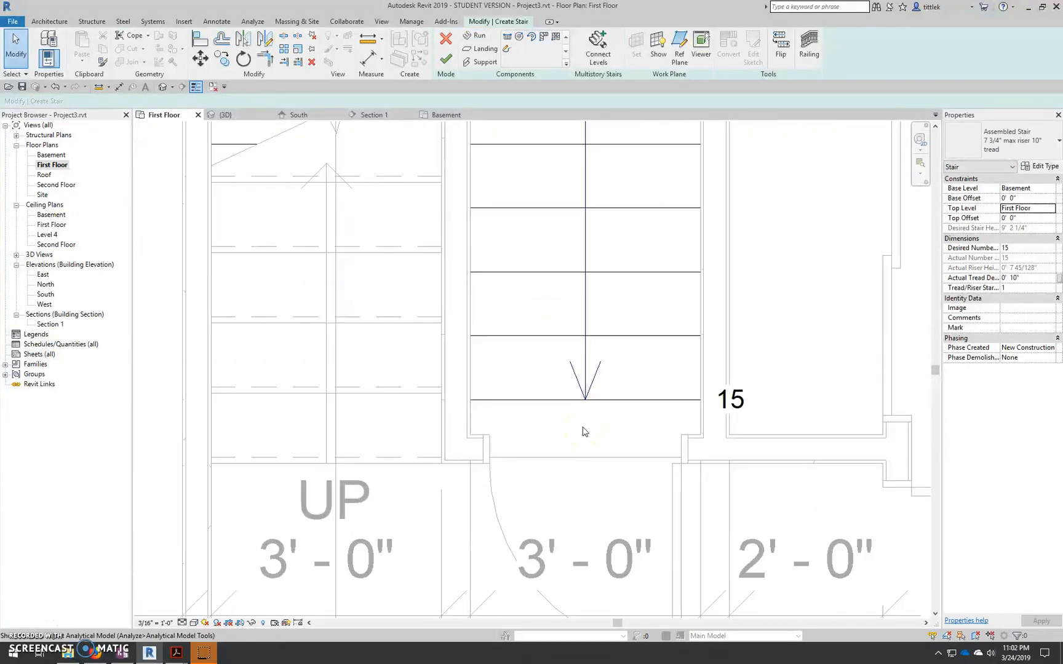
key("a")
key("l")
left_click(583, 471)
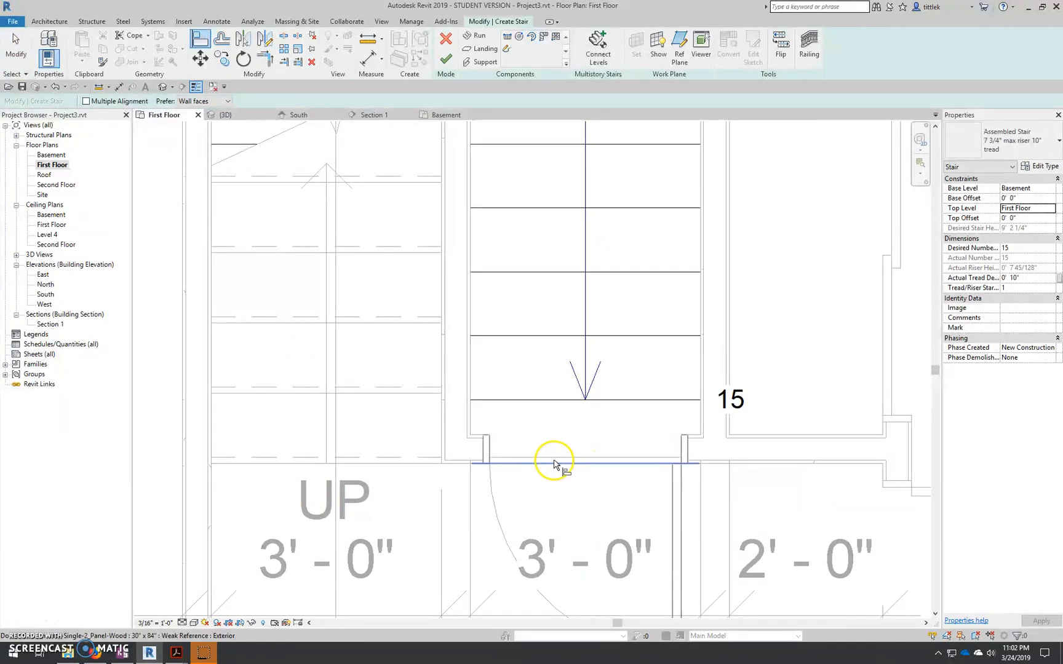
left_click(536, 403)
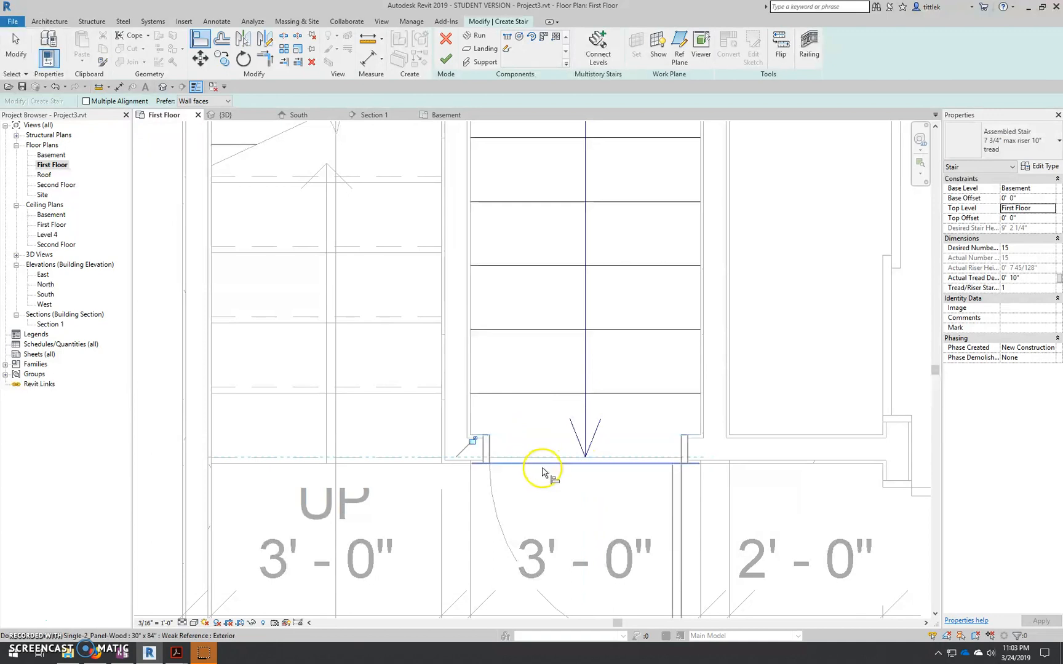
- Check the aligned run end against the upper stair's first riser and finish the basement stair
scroll(544, 470, "down", 3)
middle_click_drag(481, 334, 490, 387)
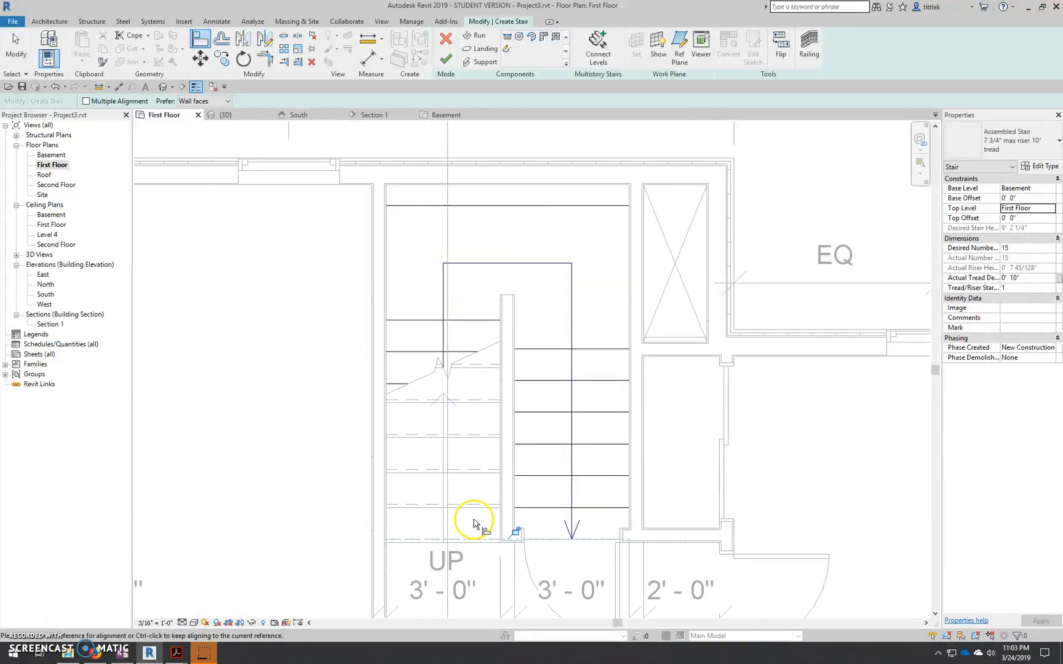
scroll(474, 523, "up", 2)
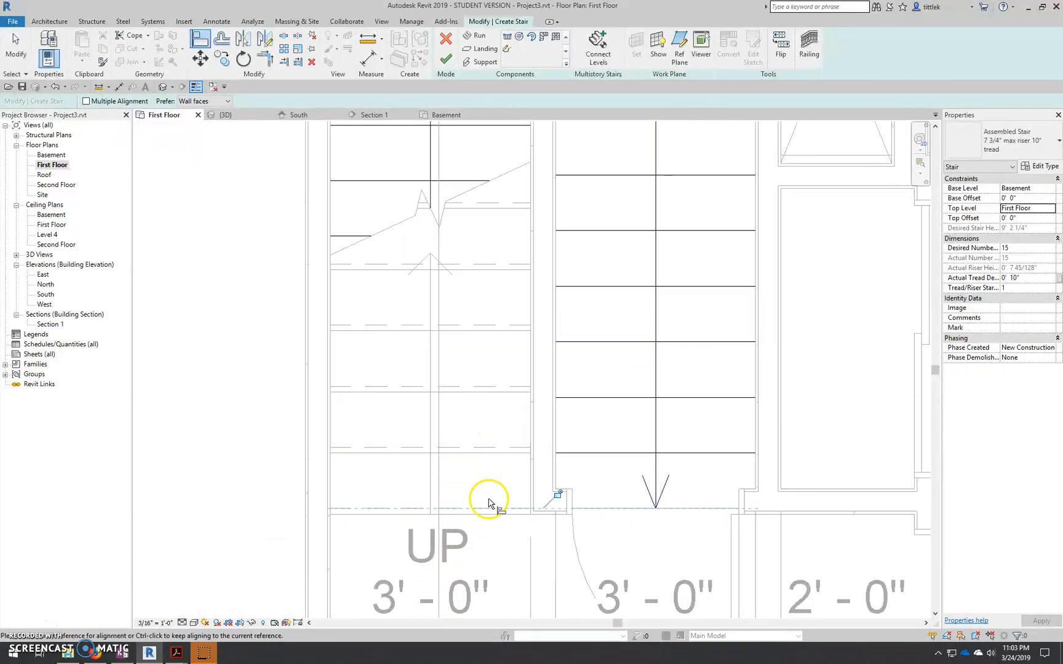
scroll(470, 519, "up", 3)
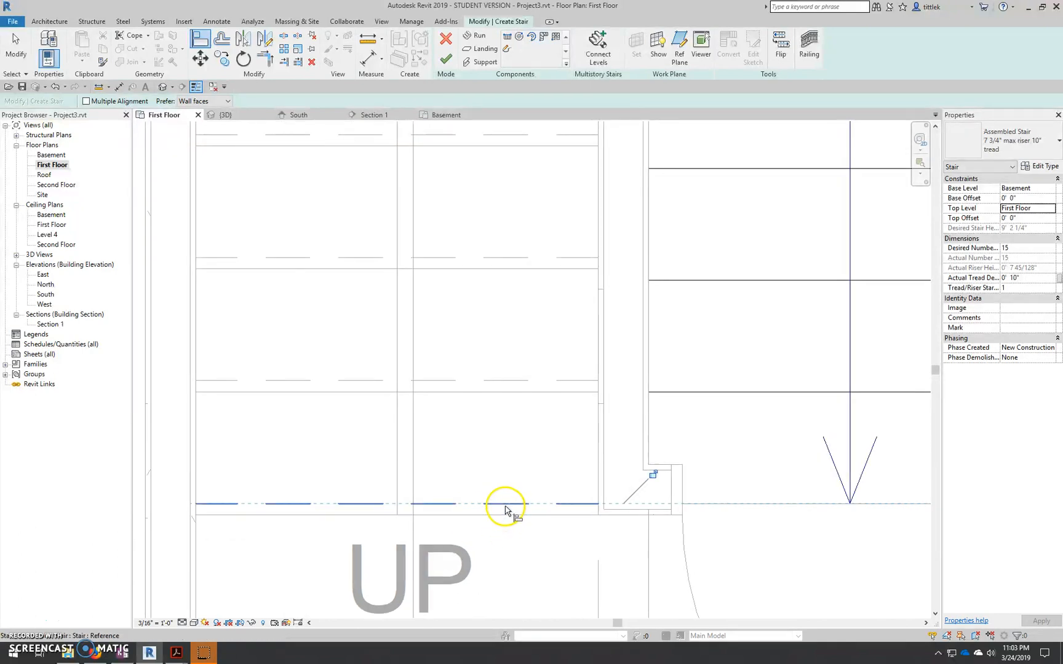
scroll(503, 510, "down", 3)
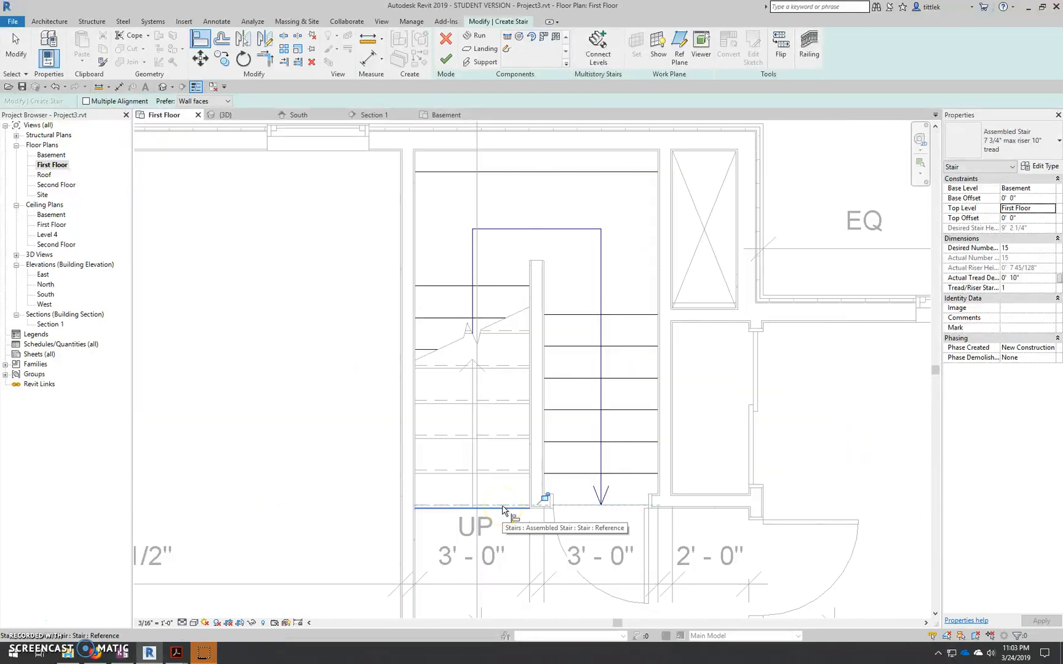
left_click(495, 505)
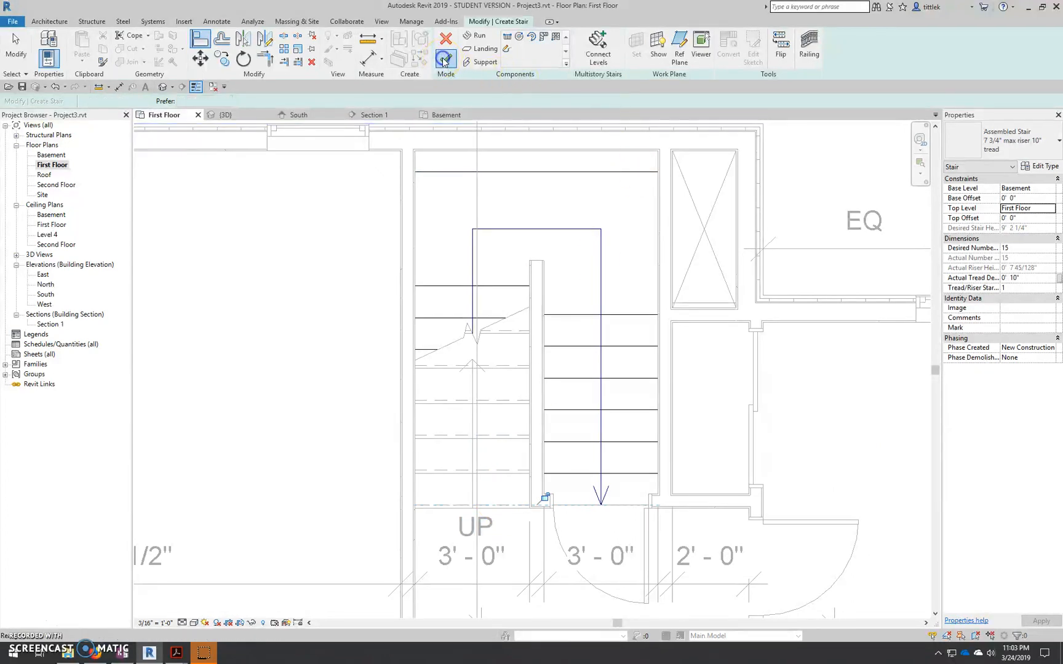
left_click(444, 62)
- Move the basement stair's DN label south of the run's end so it sits clear of the treads
scroll(561, 453, "down", 2)
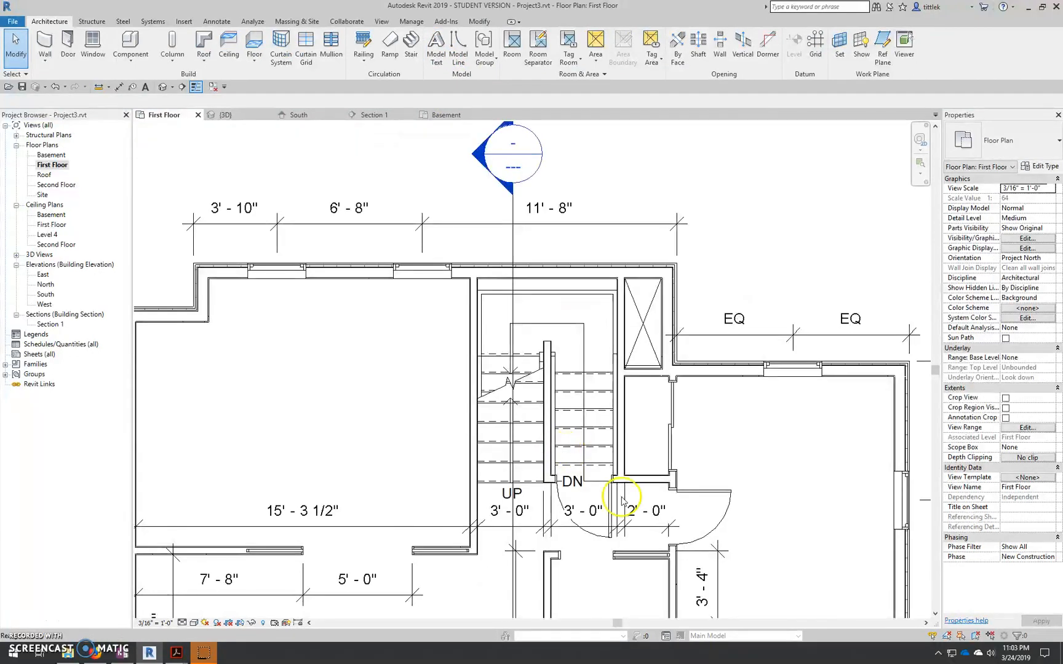
scroll(586, 486, "up", 4)
left_click(508, 471)
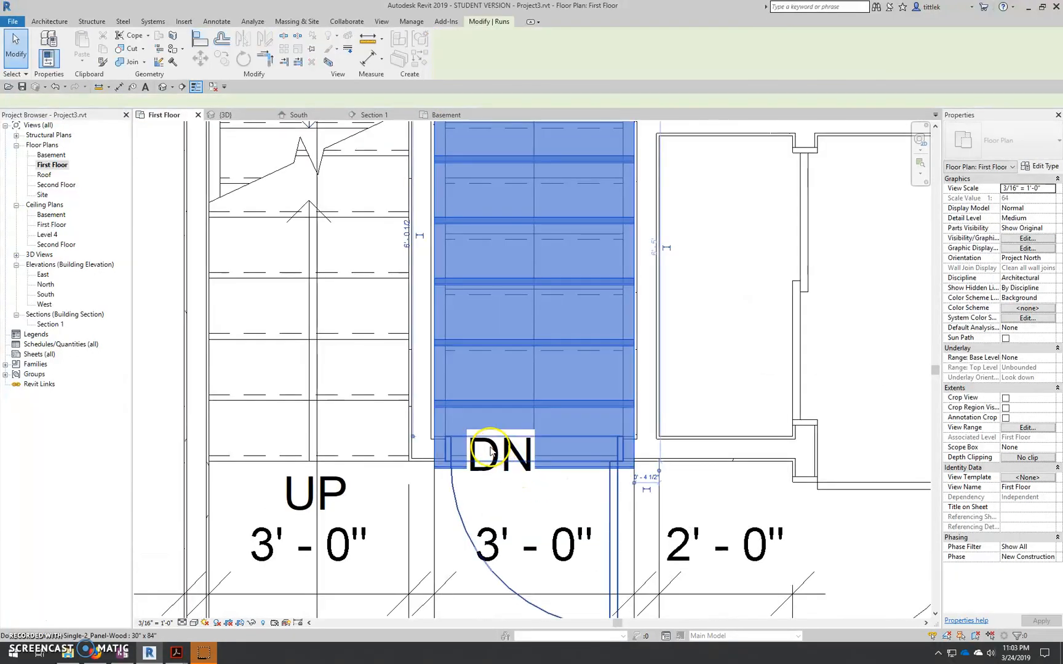
key("Escape")
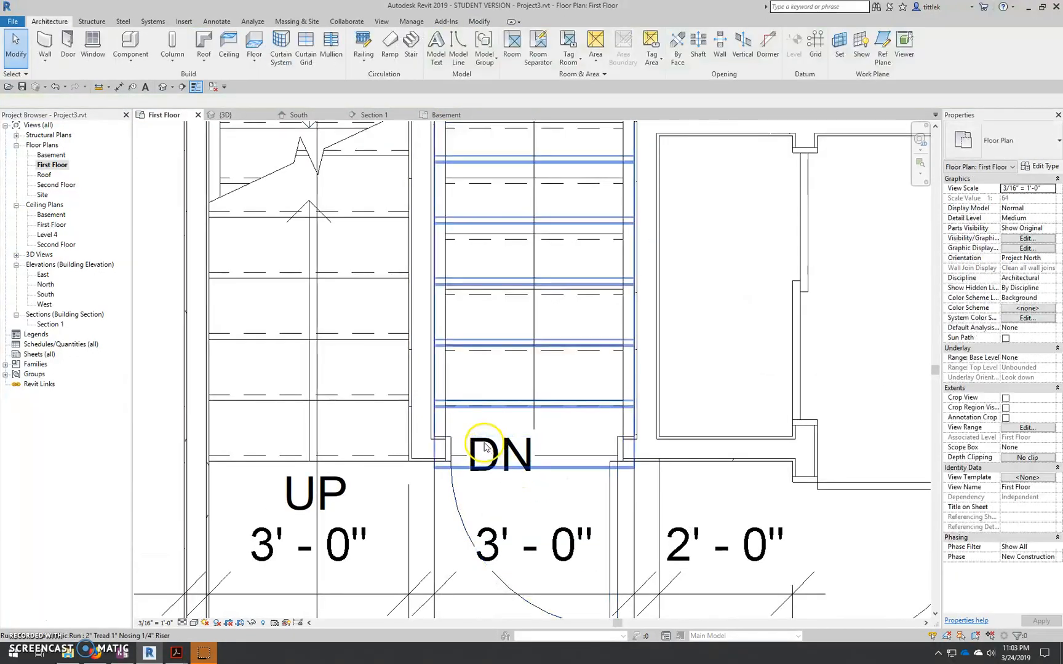
left_click(518, 482)
left_click_drag(467, 429, 505, 465)
scroll(505, 465, "down", 4)
key("Escape")
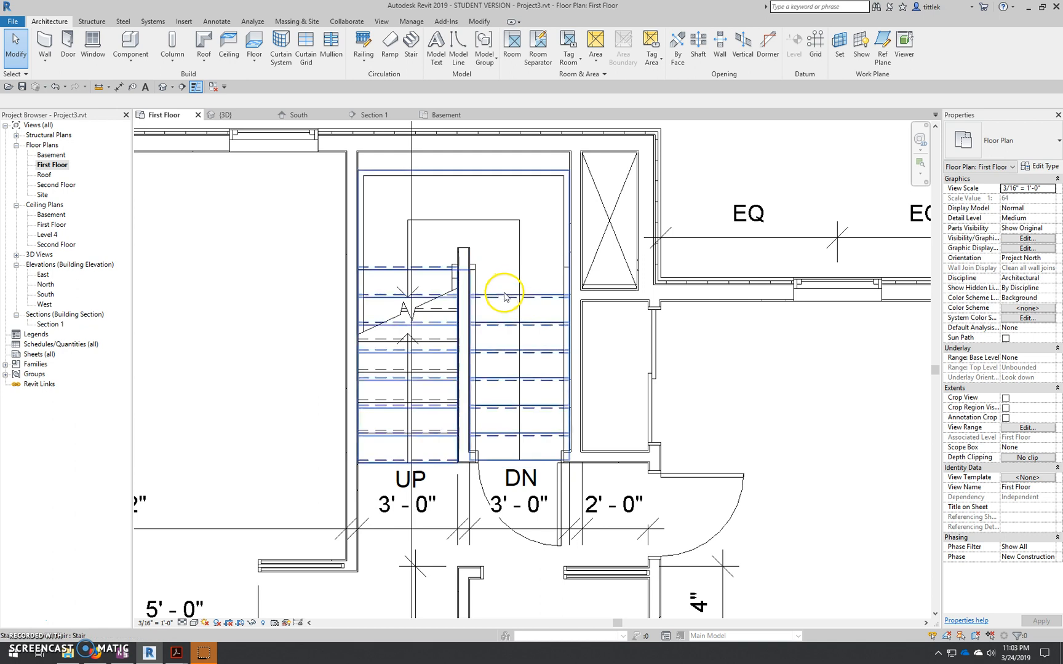
left_click(495, 183)
key("Escape")
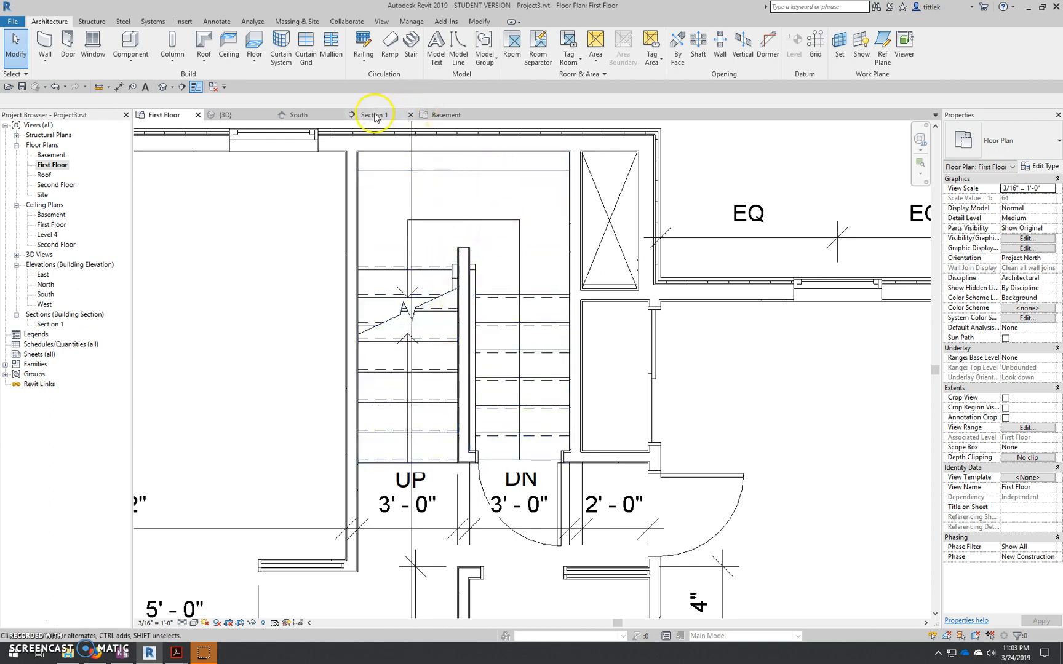
- Turn on the section box in the 3D view and pull its side face inward to expose both stairs for inspection
left_click(227, 114)
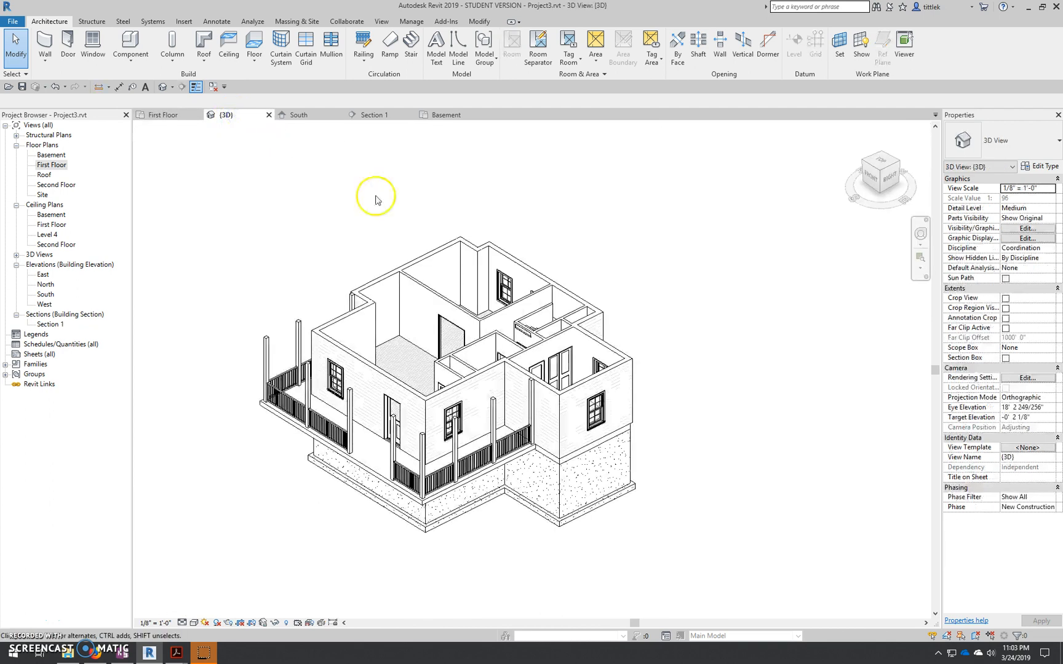
left_click(1005, 357)
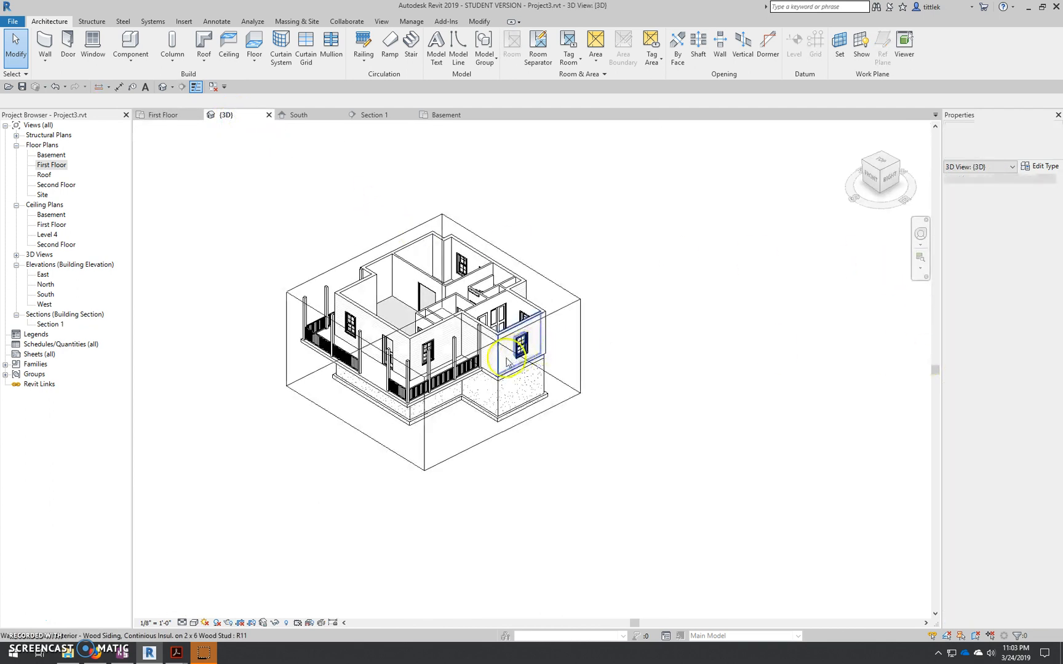
left_click(579, 369)
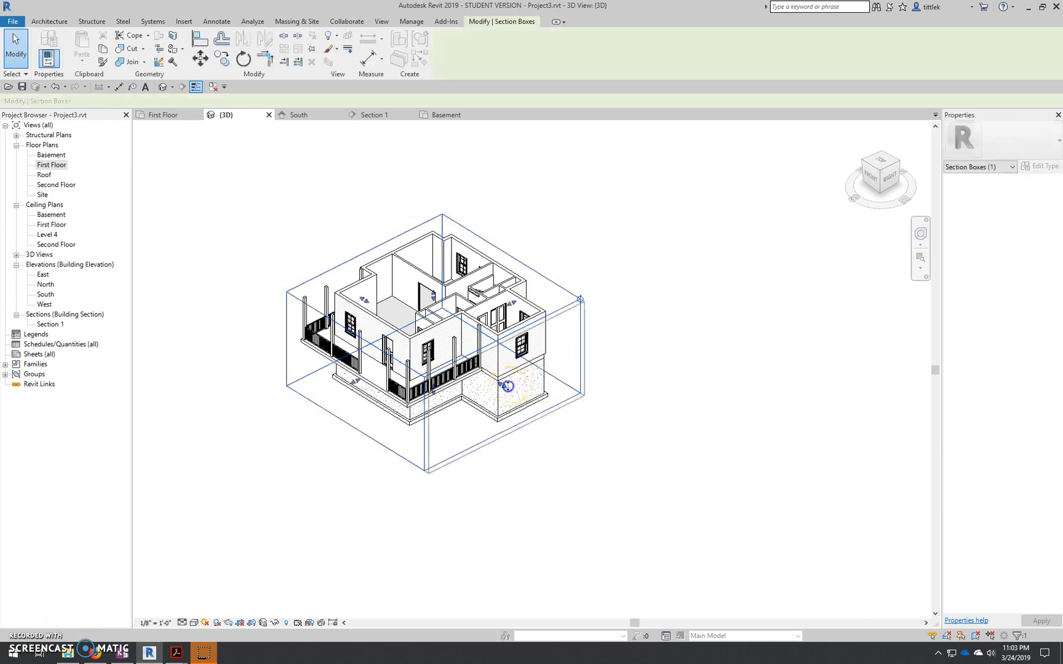
left_click_drag(476, 352, 454, 339)
scroll(534, 277, "up", 3)
scroll(579, 347, "up", 3)
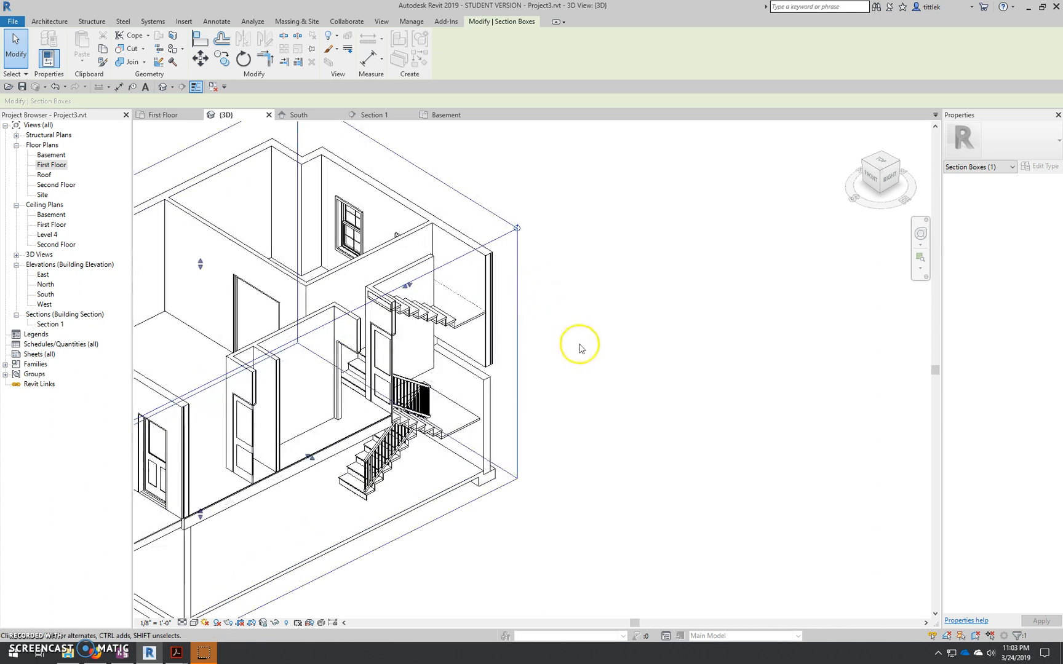
middle_click_drag(606, 473, 363, 455, "shift")
scroll(363, 452, "up", 3)
scroll(363, 452, "up", 2)
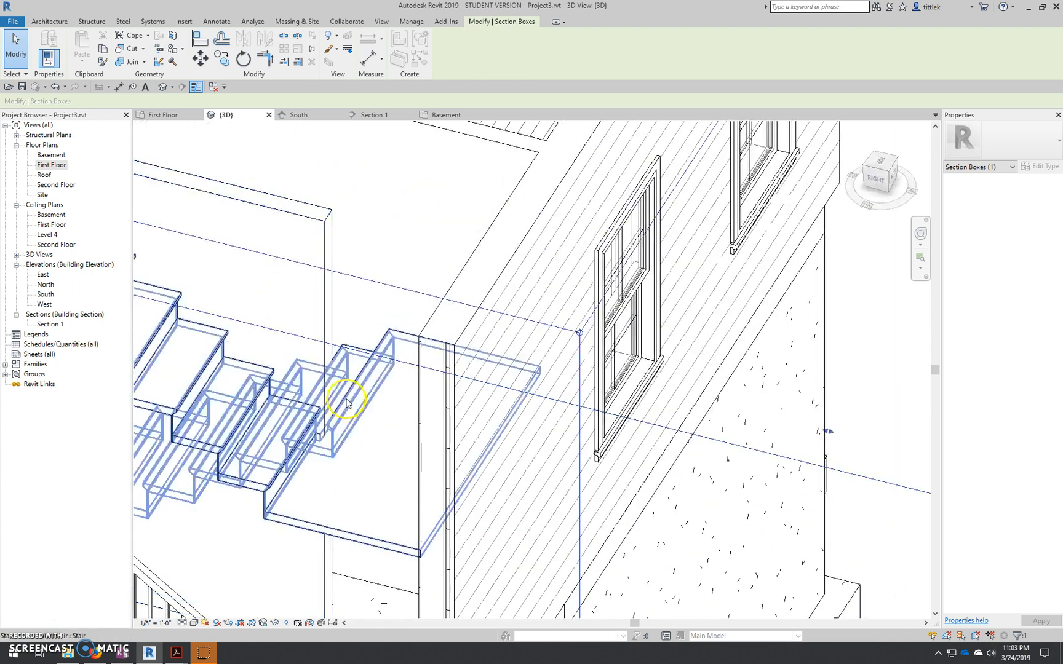
scroll(375, 406, "down", 3)
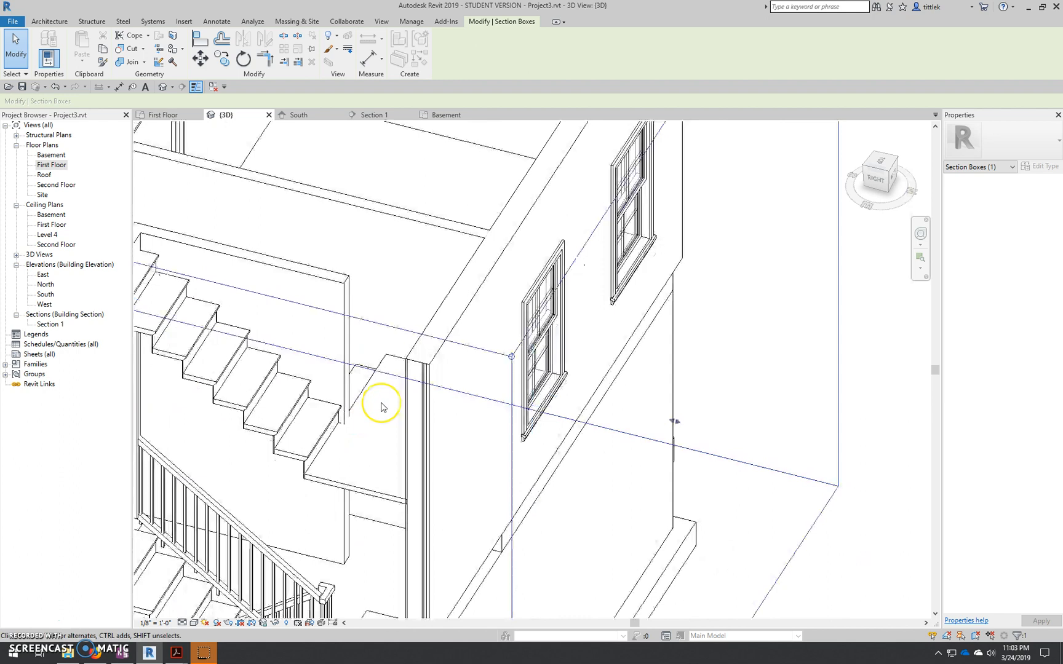
- In the Second Floor plan, align the upper stair's landing edge with the north end of the stairwell's middle wall
left_click(172, 116)
left_click(437, 404)
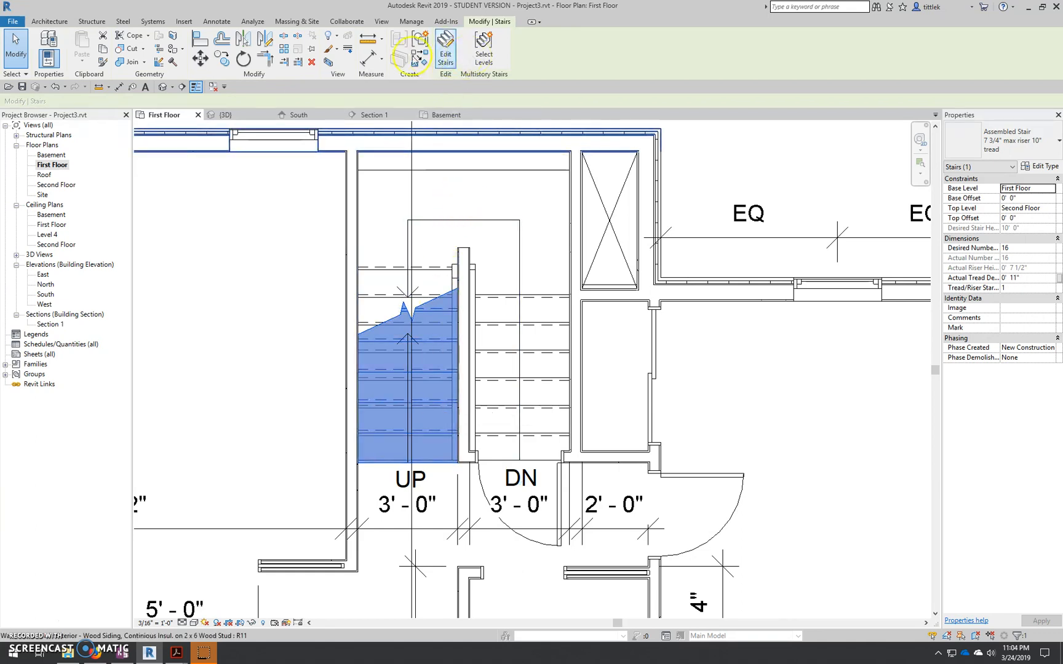
double_click(56, 184)
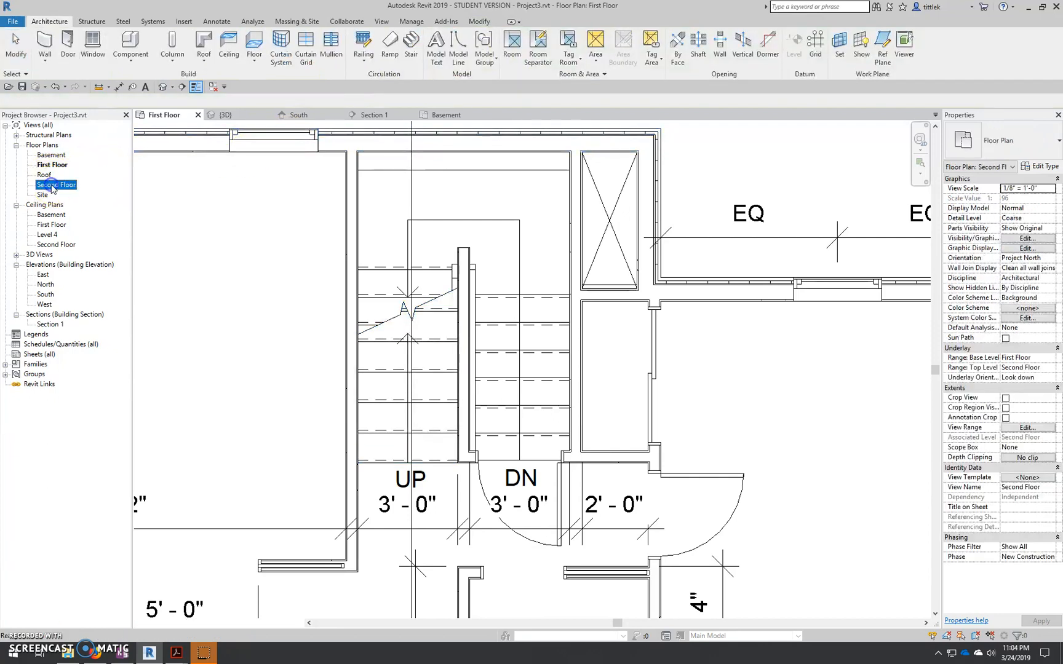
scroll(516, 310, "up", 10)
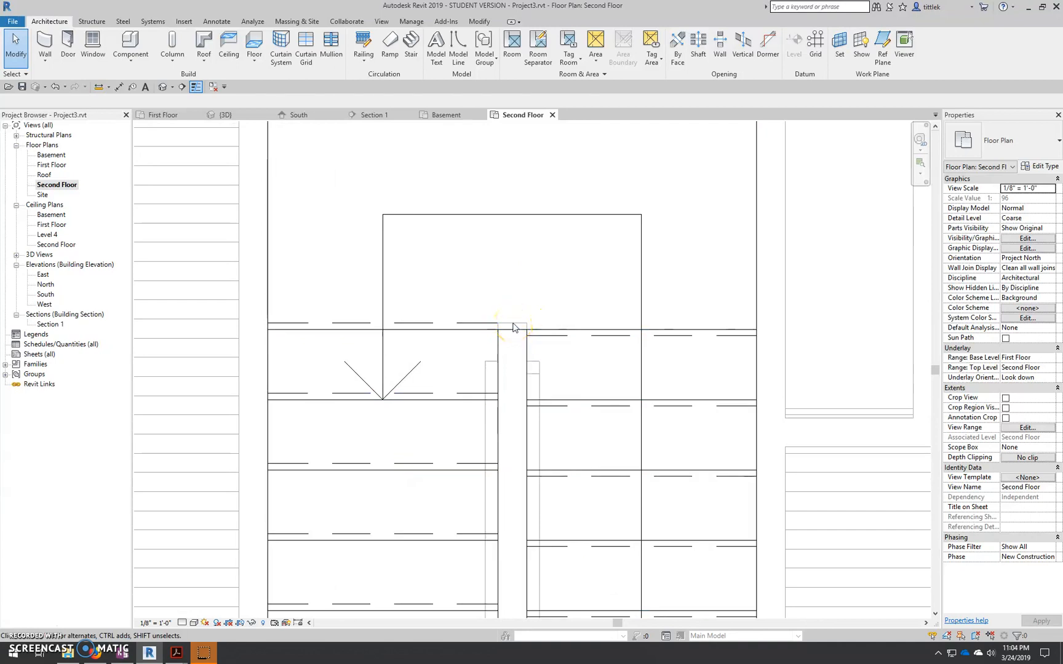
key("a")
key("l")
left_click(513, 327)
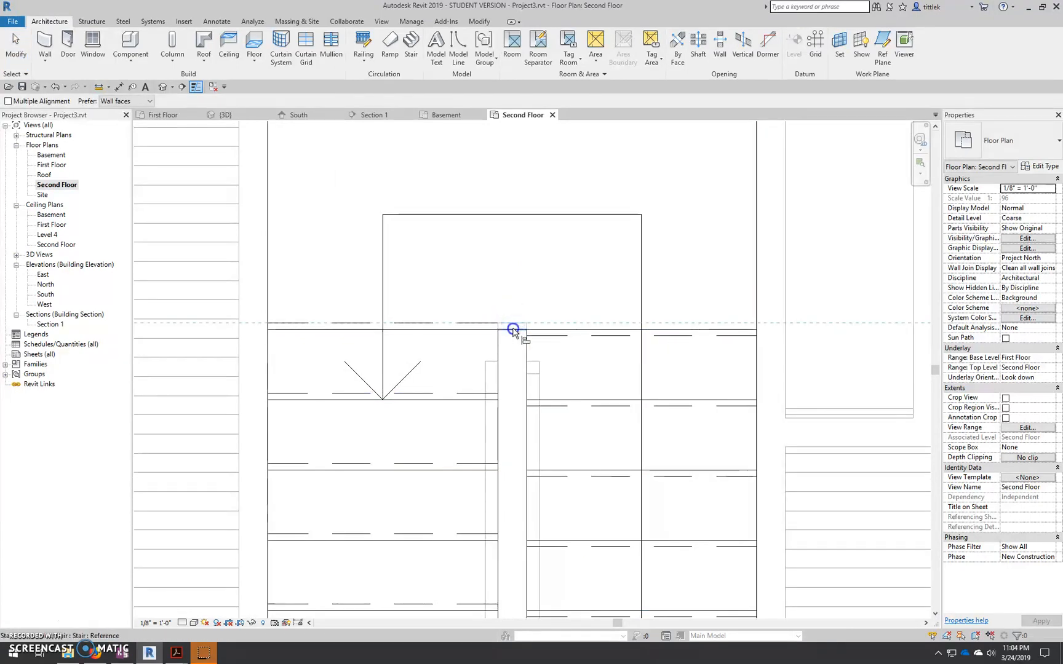
scroll(513, 327, "down", 5)
key("Escape")
key("Escape")
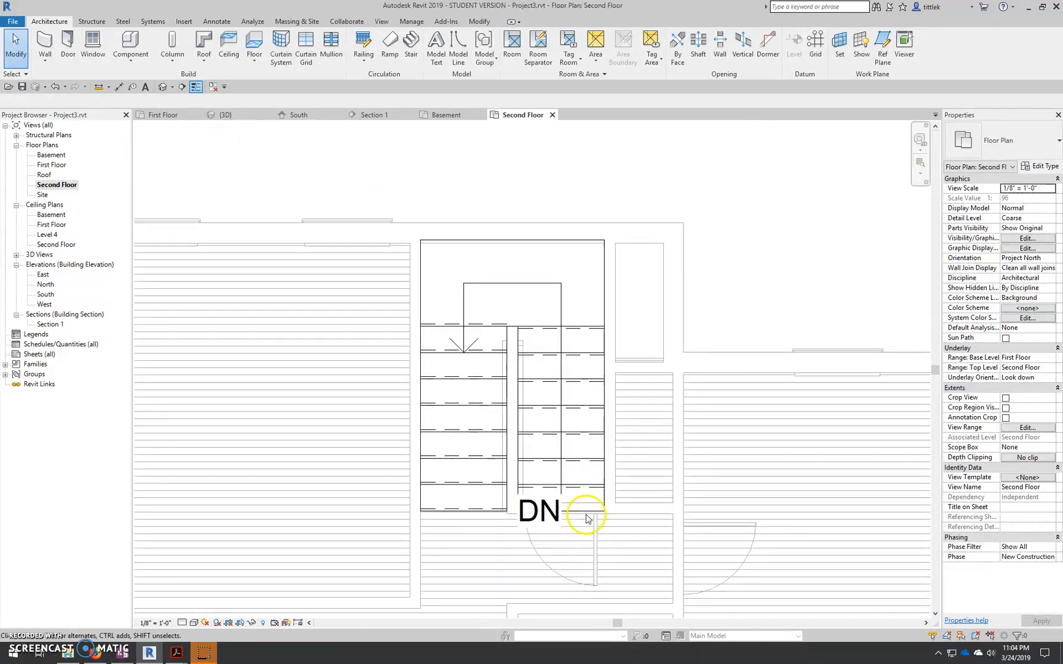
- Inspect the upper stair's end in the Second Floor plan and both stairs' south ends in the First Floor plan
scroll(581, 529, "up", 4)
scroll(482, 509, "down", 5)
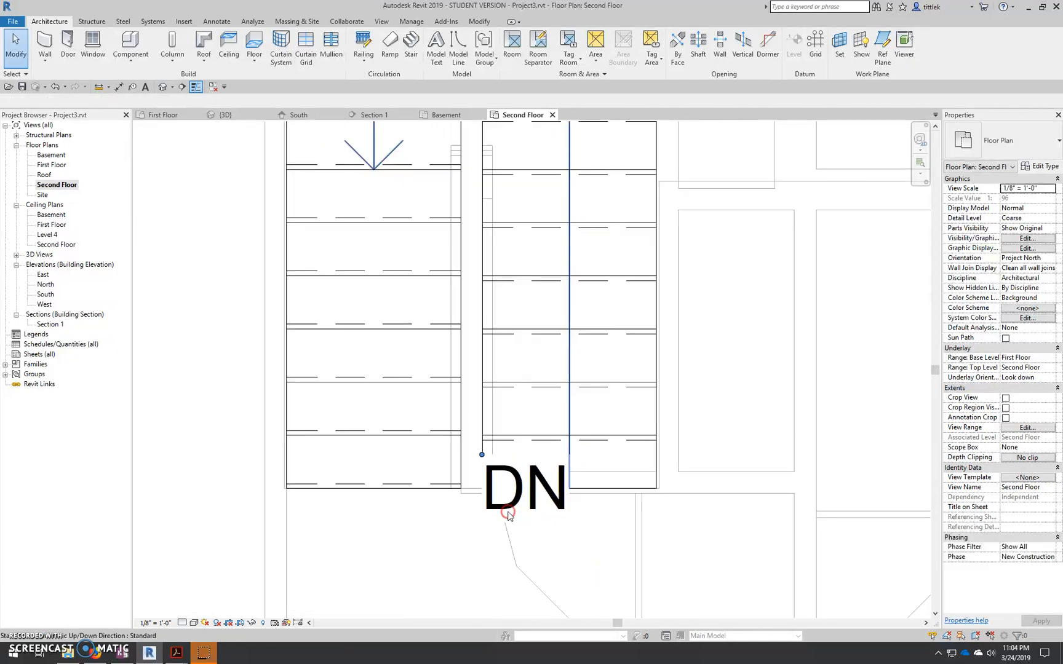
left_click(163, 116)
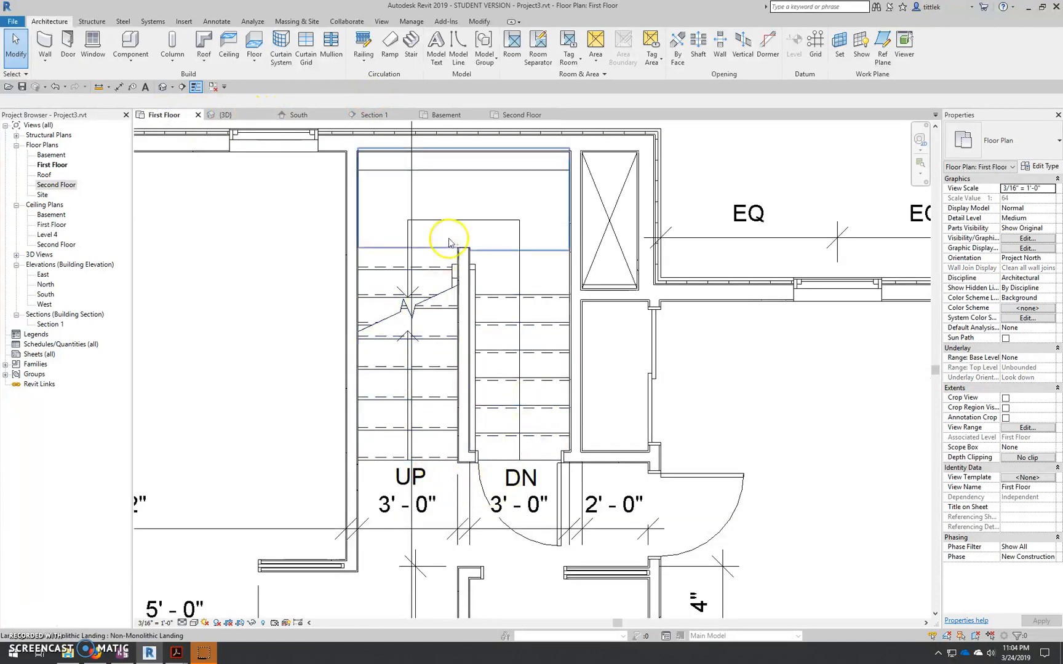
scroll(517, 602, "up", 3)
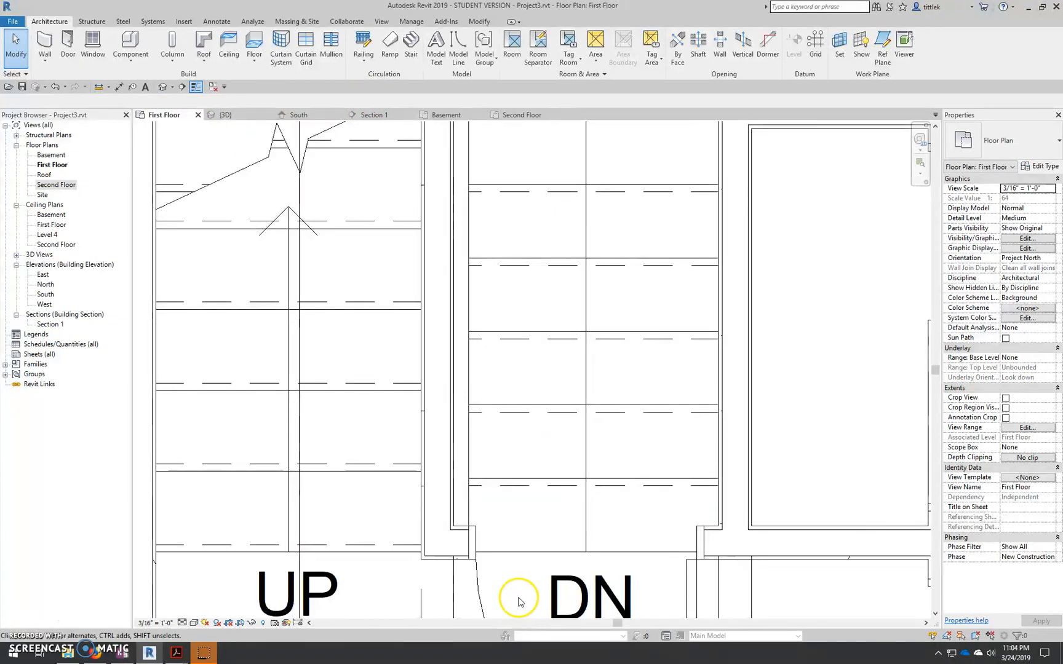
middle_click_drag(518, 601, 498, 474)
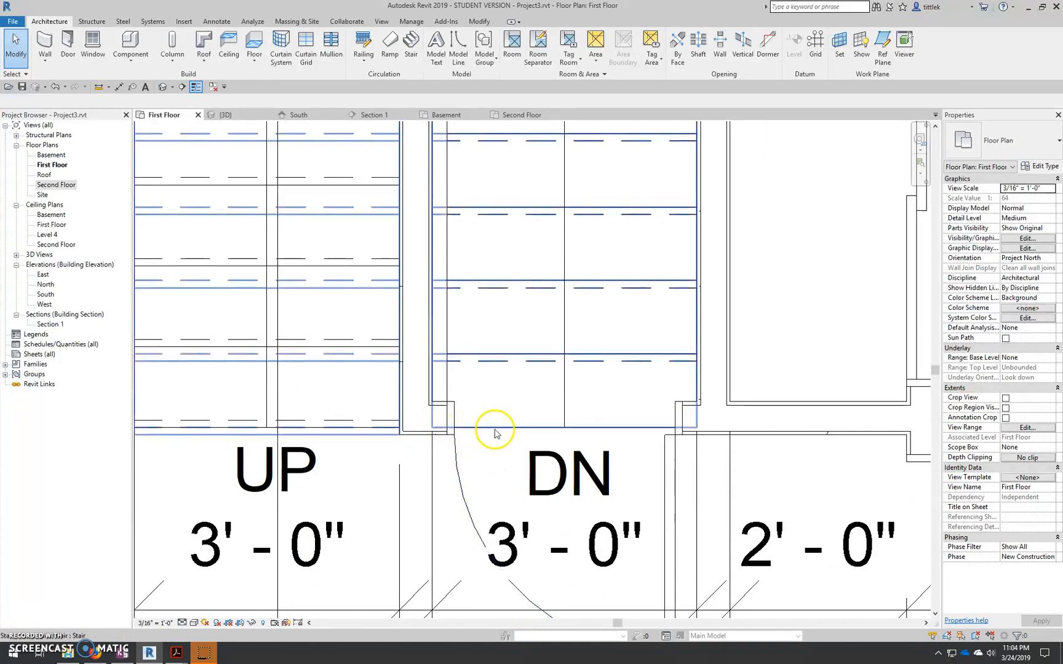
scroll(495, 433, "down", 3)
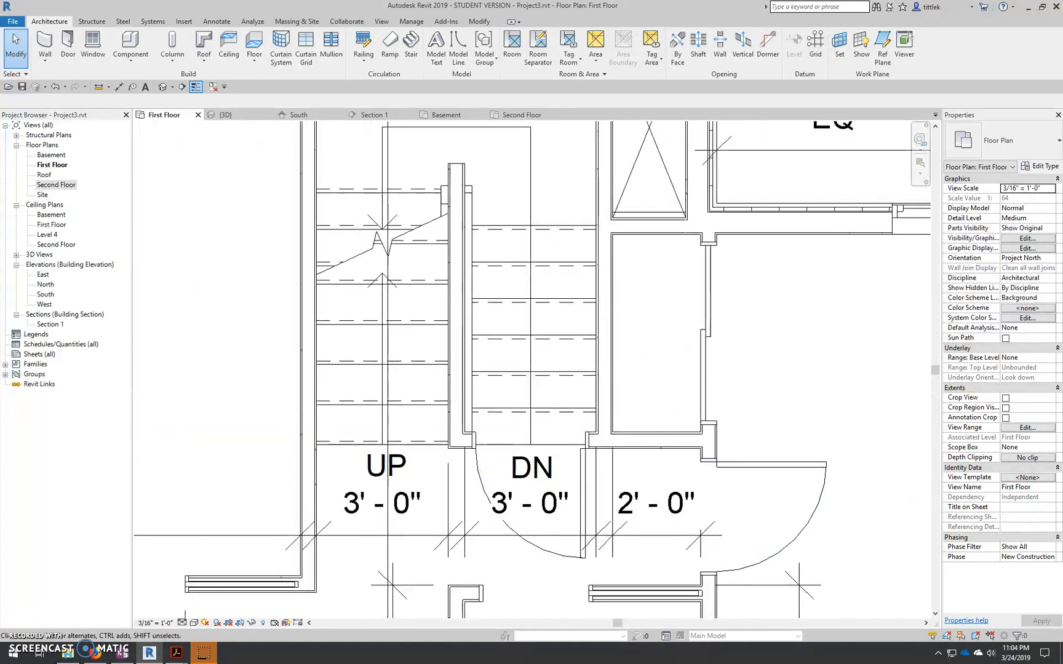
- Edit the first floor's boundary, aligning the stair opening's south edge with the upper stair's end, without attaching walls to the floor's bottom
left_click(500, 571)
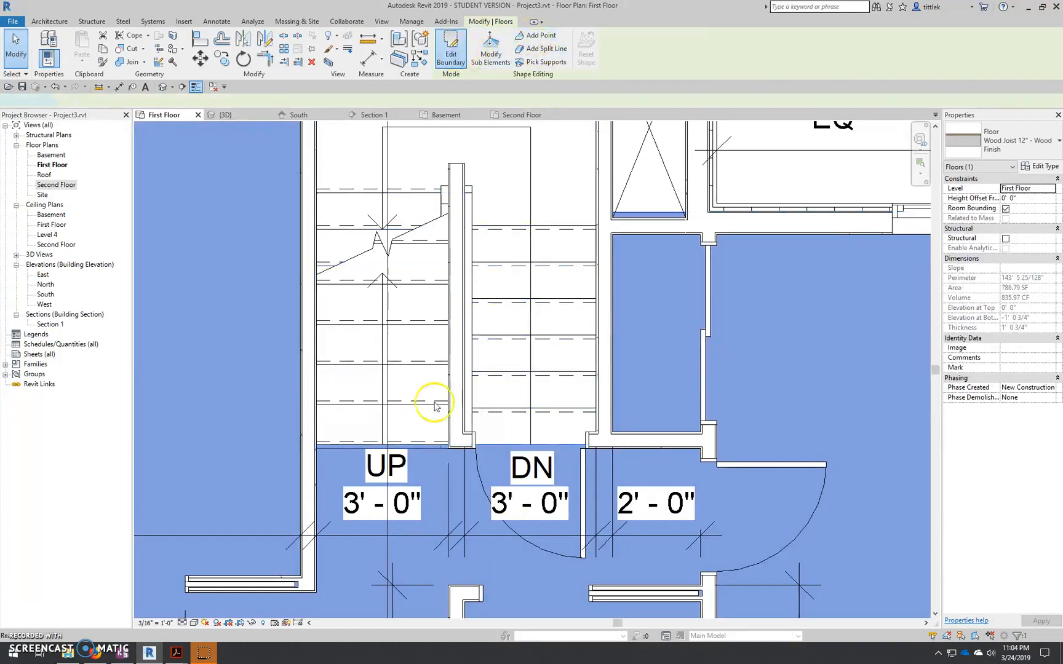
scroll(434, 406, "up", 5)
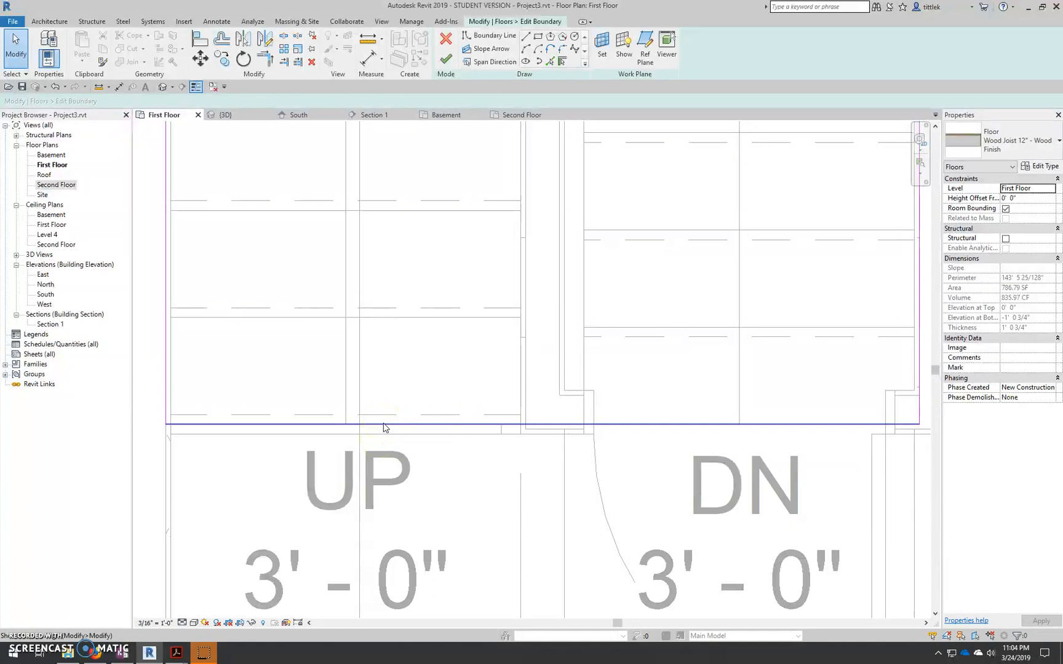
key("a")
key("l")
scroll(401, 425, "down", 2)
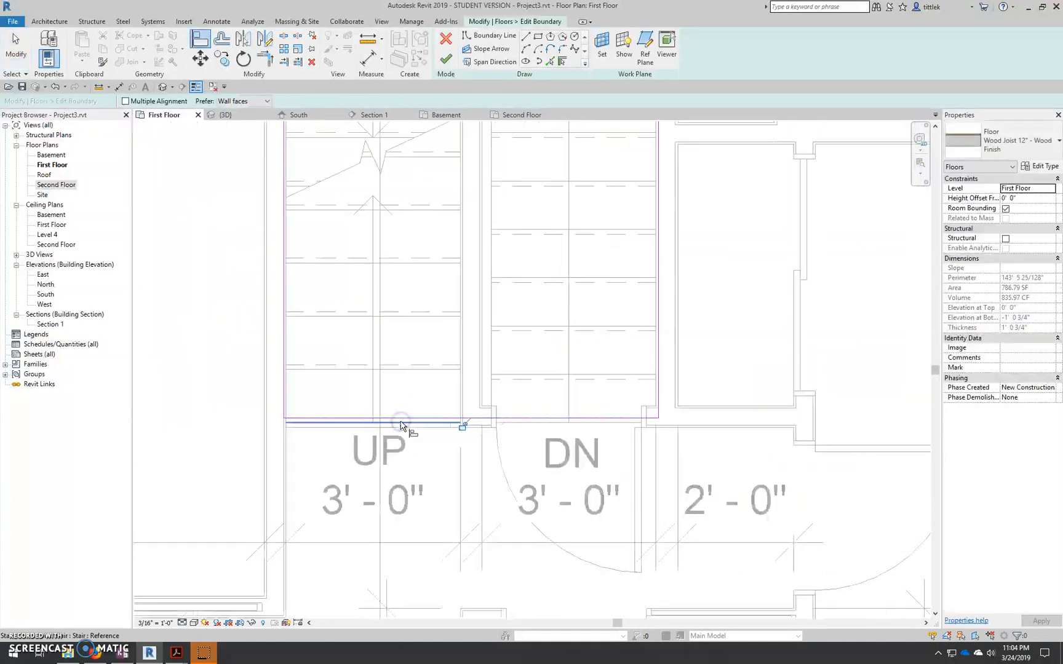
scroll(516, 420, "down", 1)
left_click(444, 59)
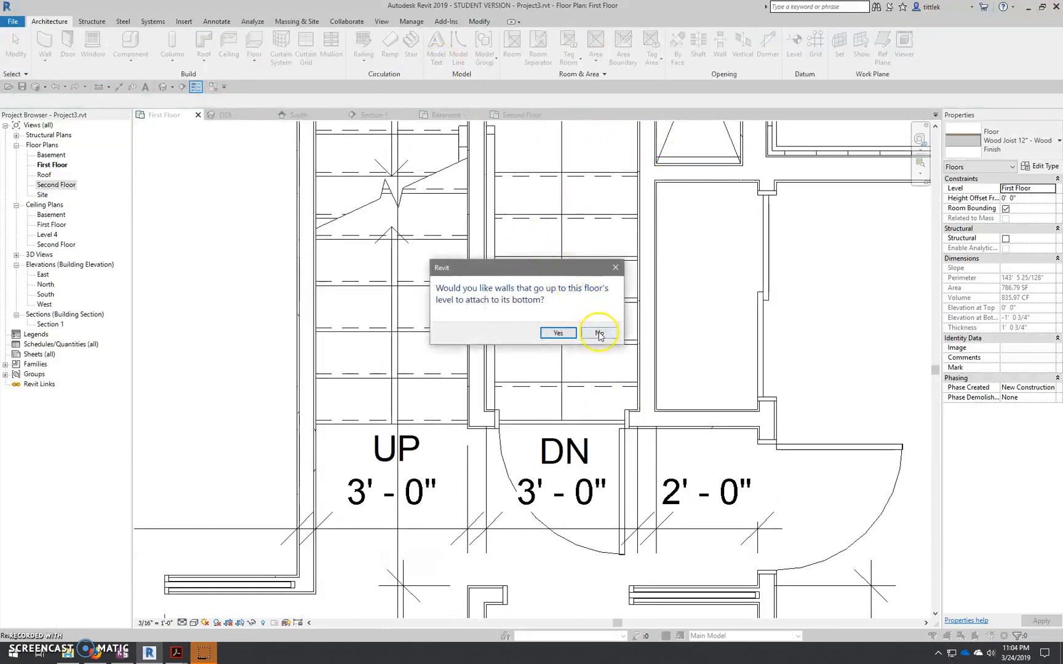
left_click(599, 333)
scroll(618, 455, "down", 3)
key("Escape")
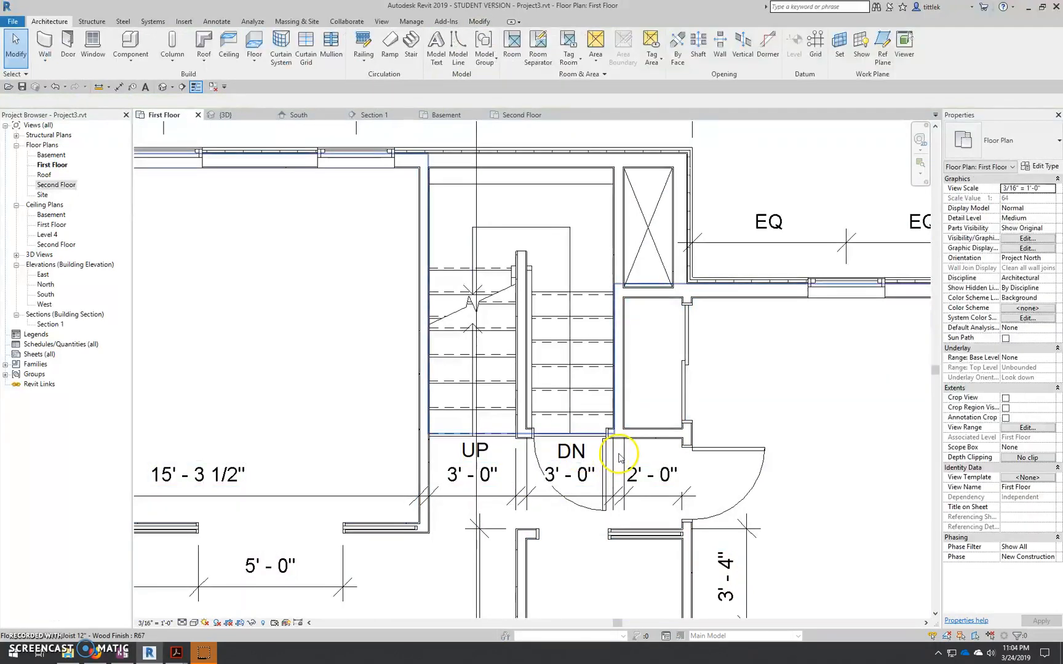
- Edit the basement stair, try nudging its west run slightly north, and undo the nudge
scroll(619, 458, "down", 2)
scroll(598, 422, "up", 2)
scroll(532, 324, "up", 1)
scroll(533, 325, "up", 2)
left_click(541, 340)
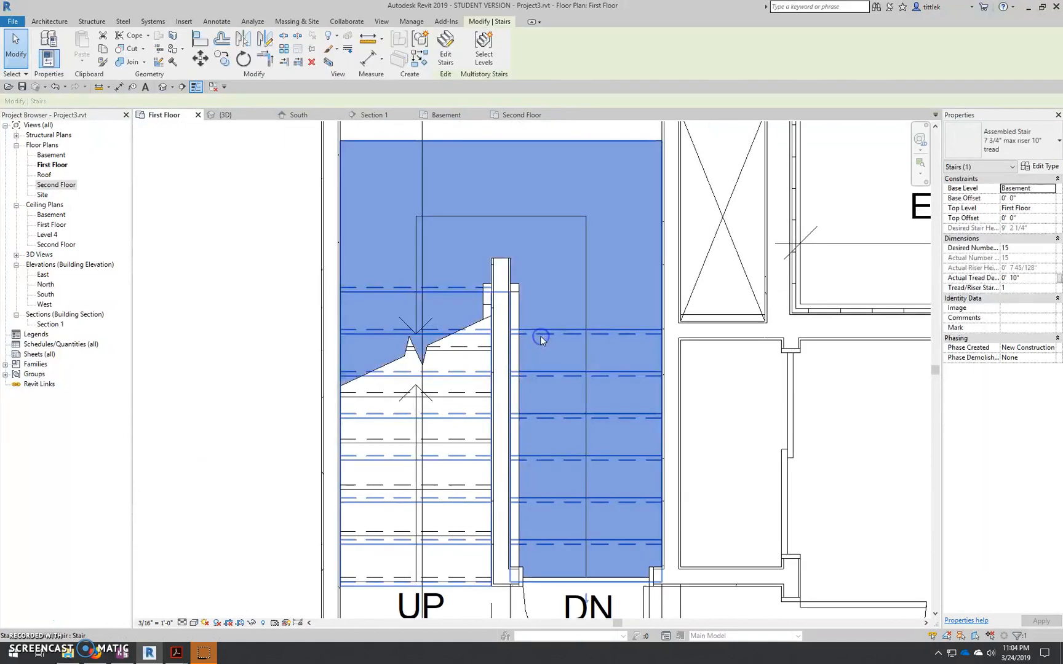
scroll(541, 340, "down", 1)
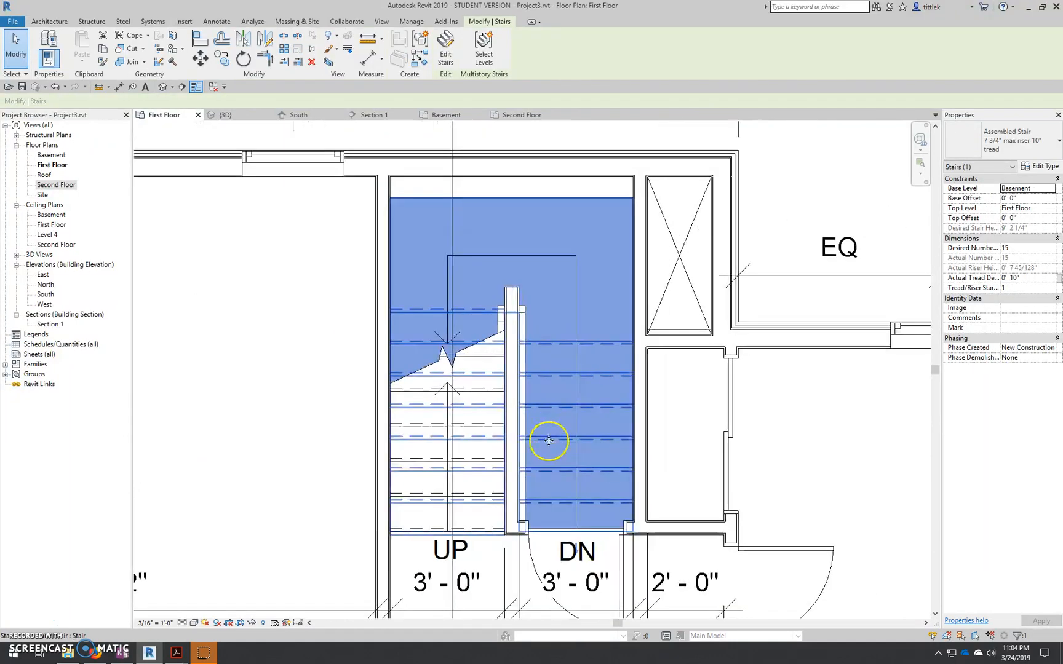
left_click(447, 58)
scroll(483, 449, "up", 2)
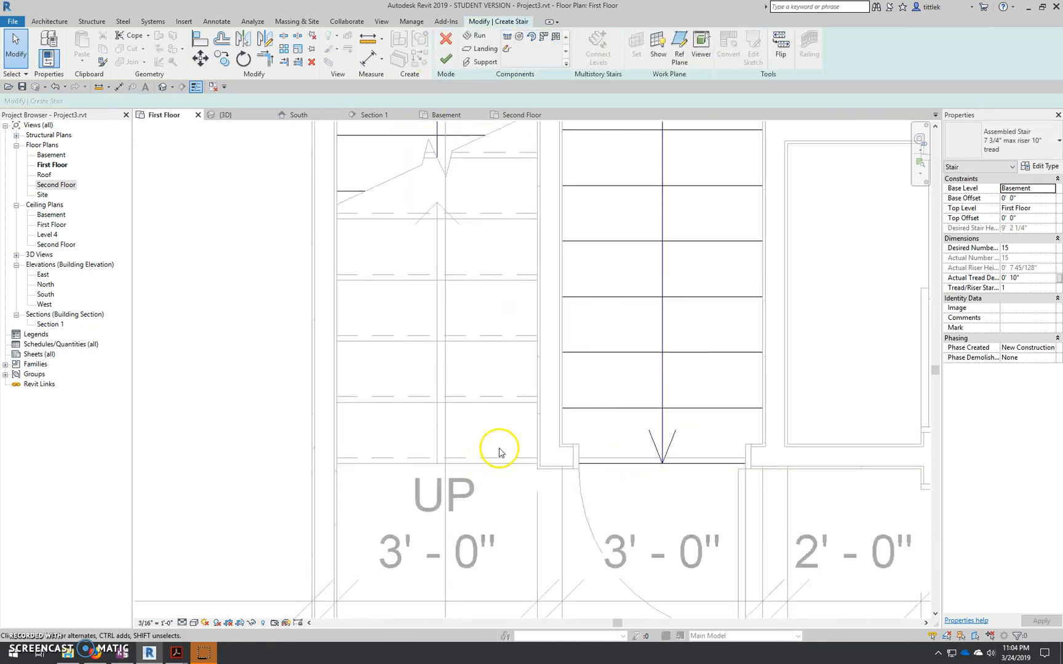
scroll(479, 373, "down", 2)
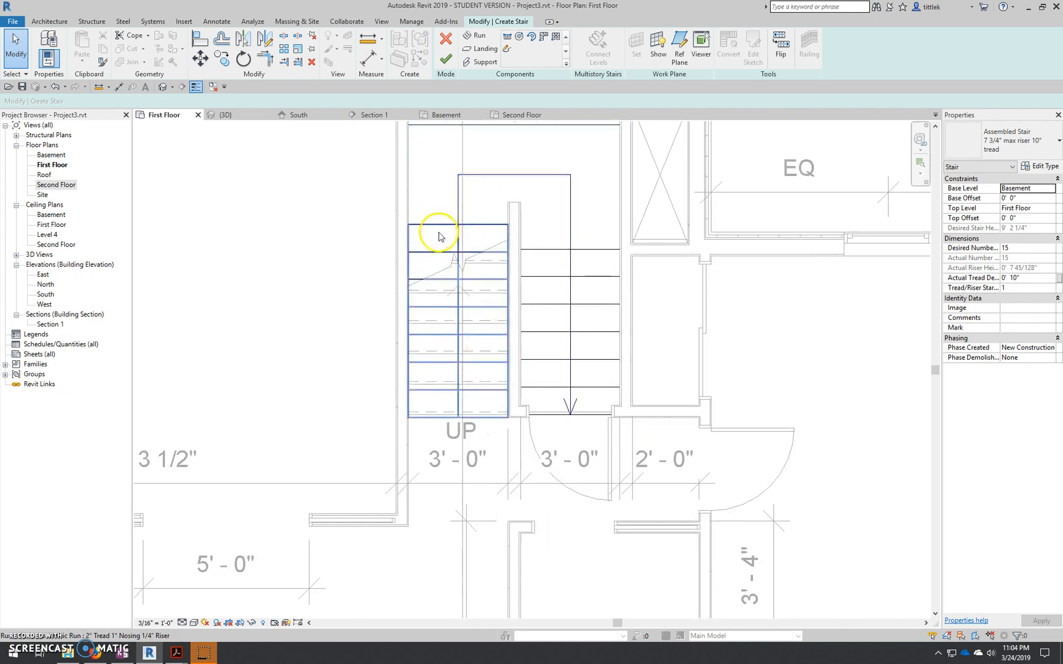
left_click(438, 237)
scroll(467, 415, "up", 4)
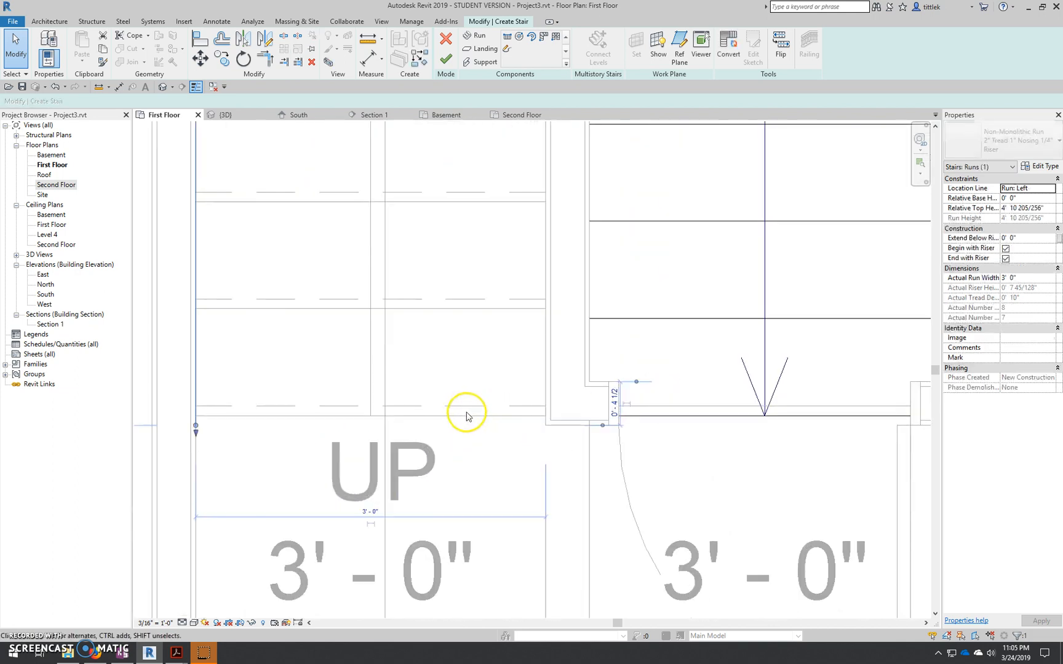
scroll(479, 422, "down", 2)
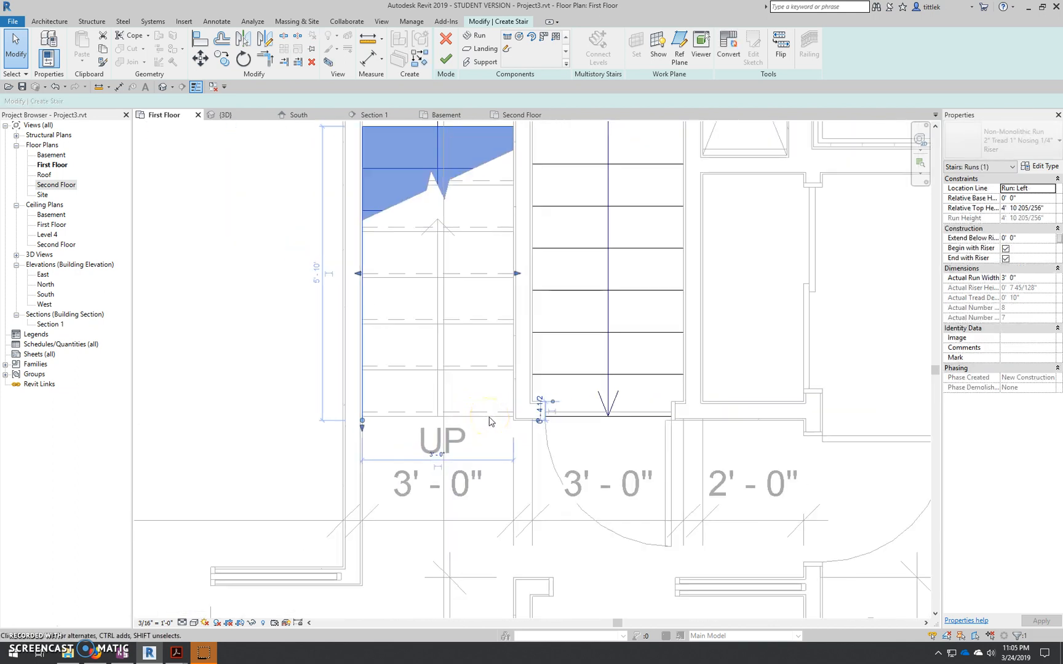
key("Up")
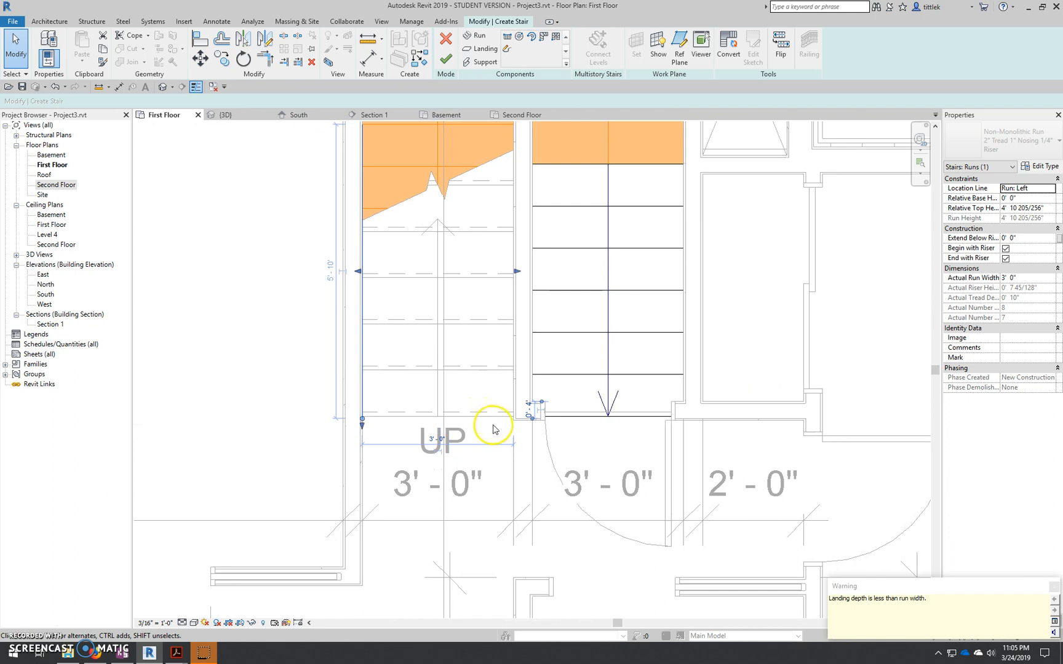
key("ctrl+z")
middle_click_drag(464, 389, 507, 527)
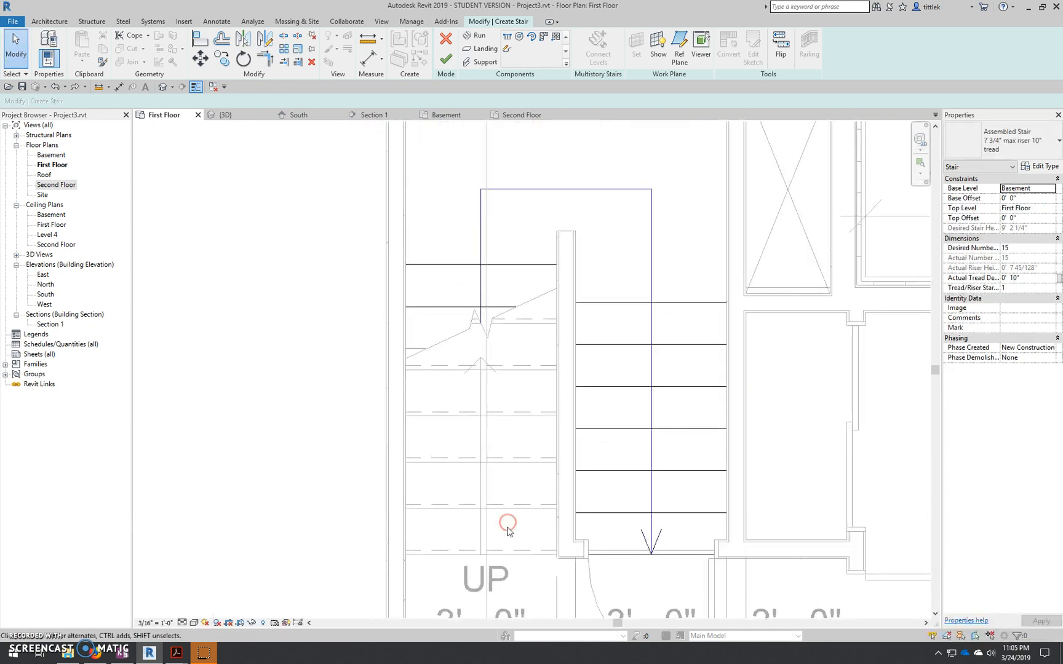
- Try to adjust the south end of the basement stair's west run and finish editing the stair
left_click(456, 272)
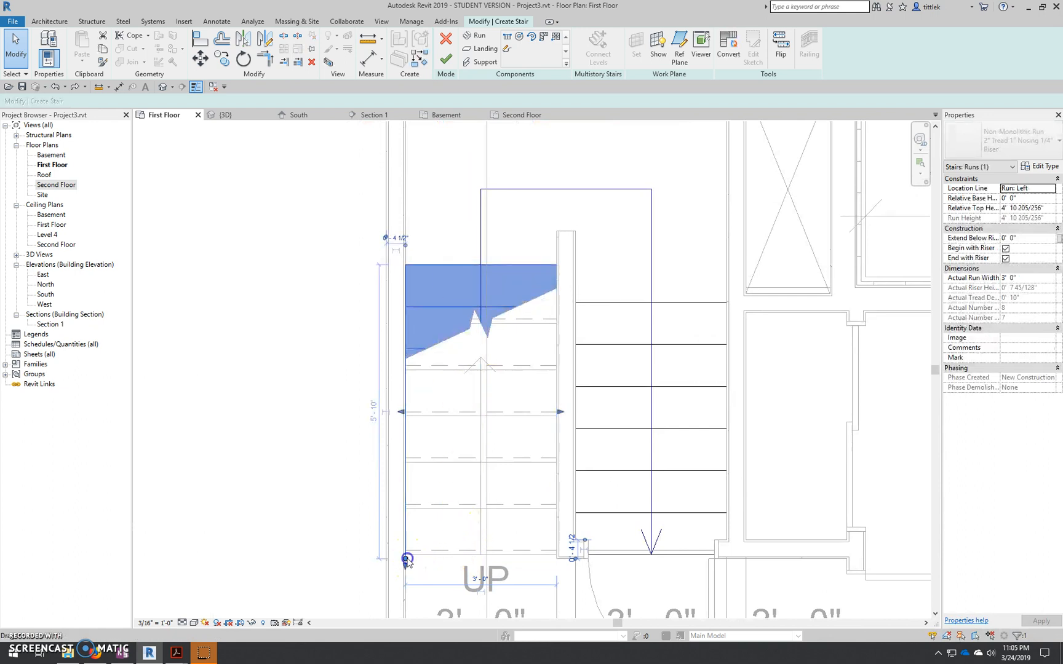
key("l")
key("i")
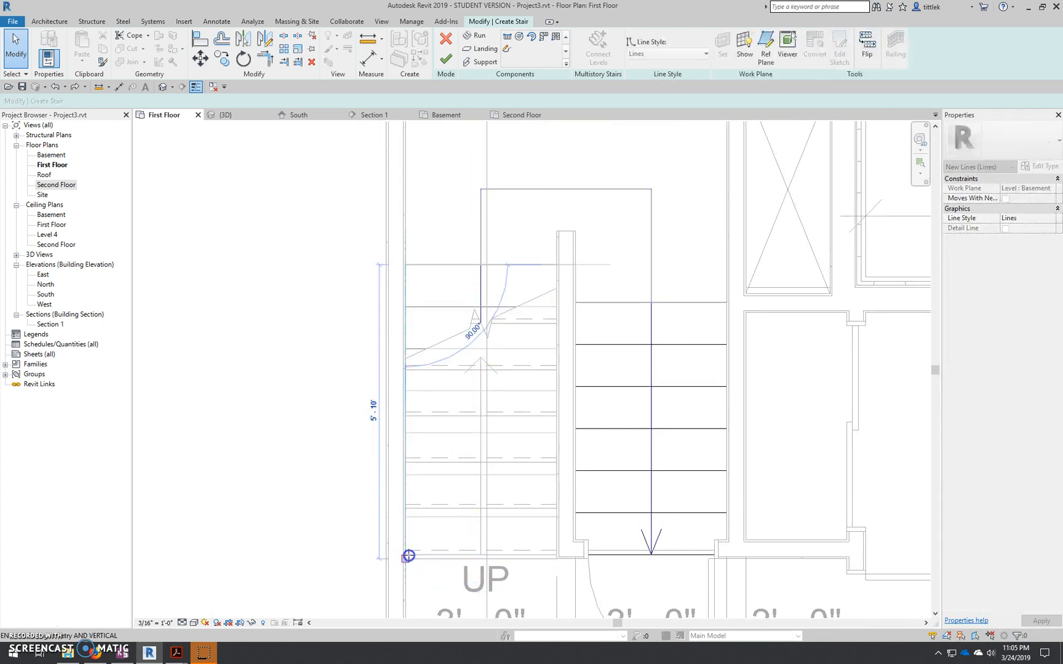
key("Escape")
left_click(408, 556)
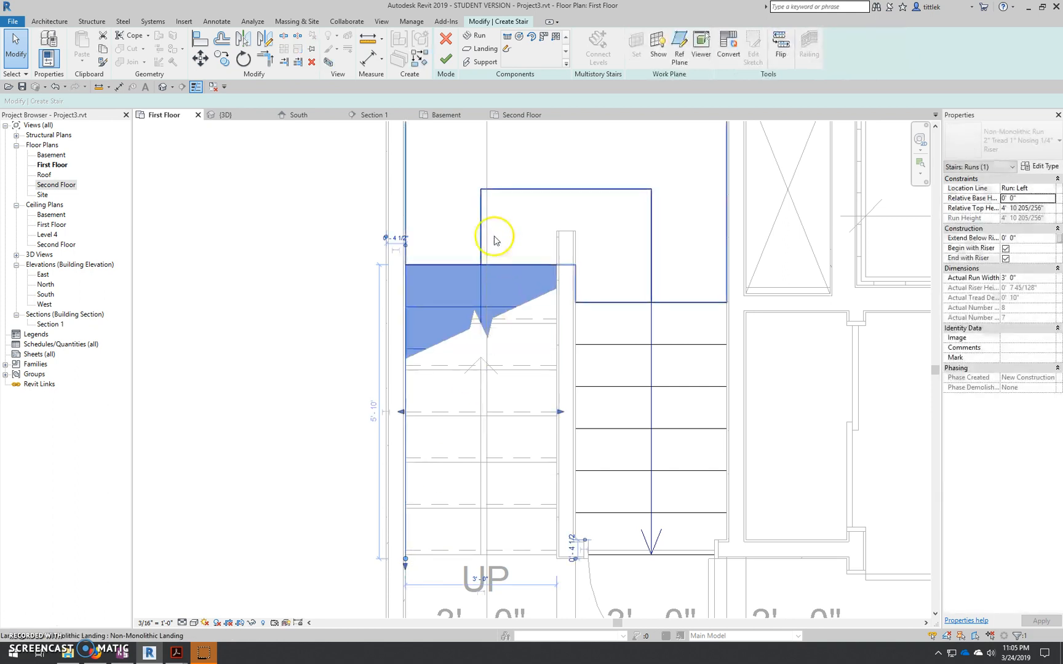
scroll(428, 417, "down", 3)
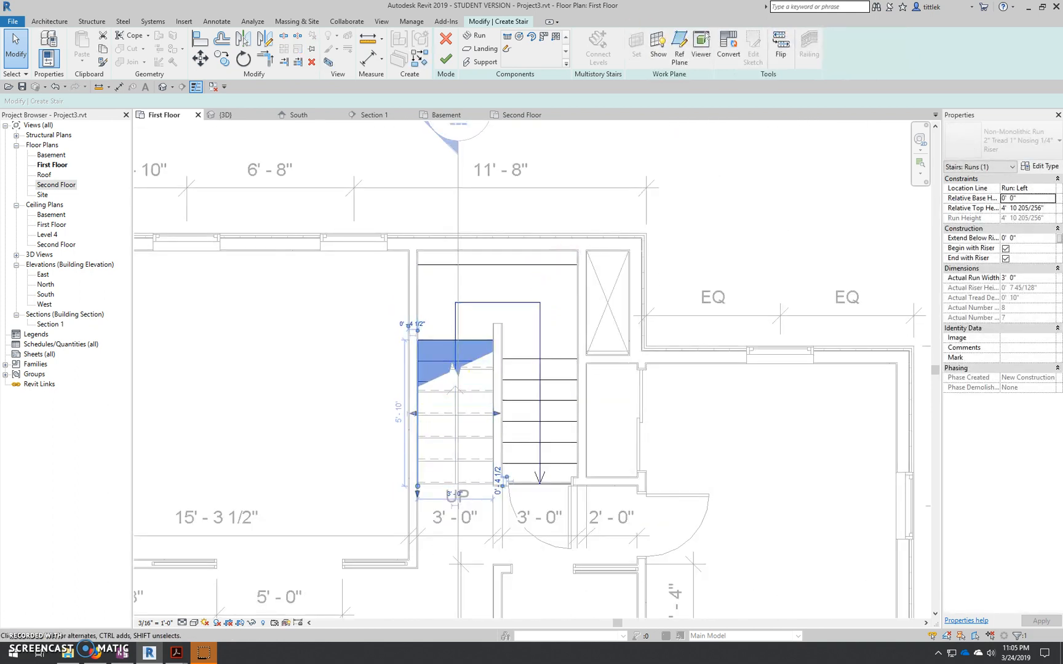
left_click(449, 62)
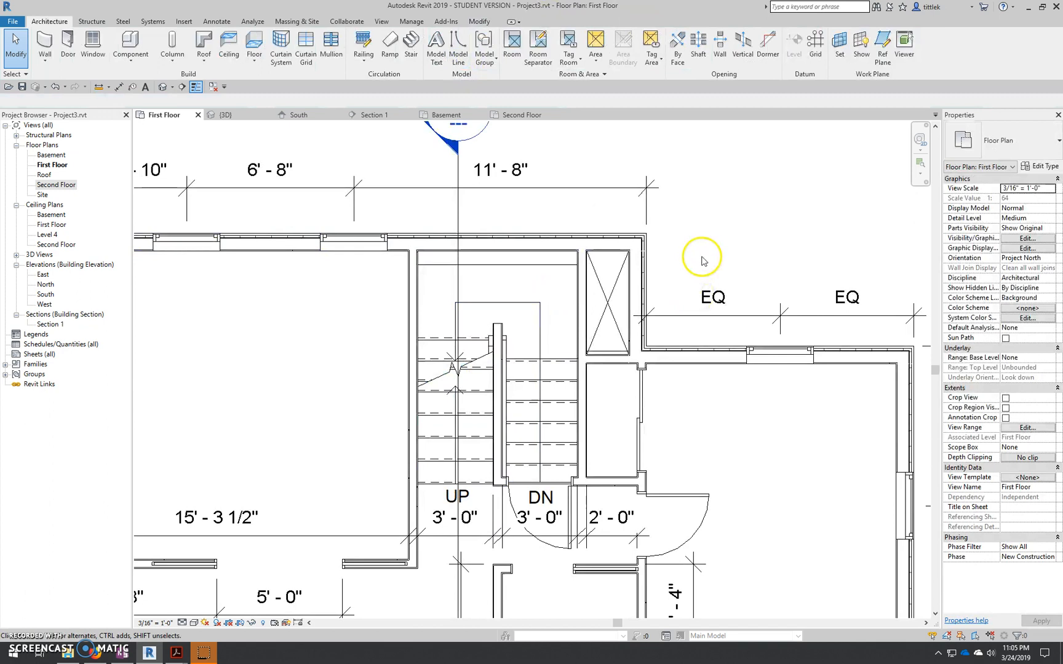
- Set the First Floor plan's detail level to Coarse
left_click(502, 347)
key("Escape")
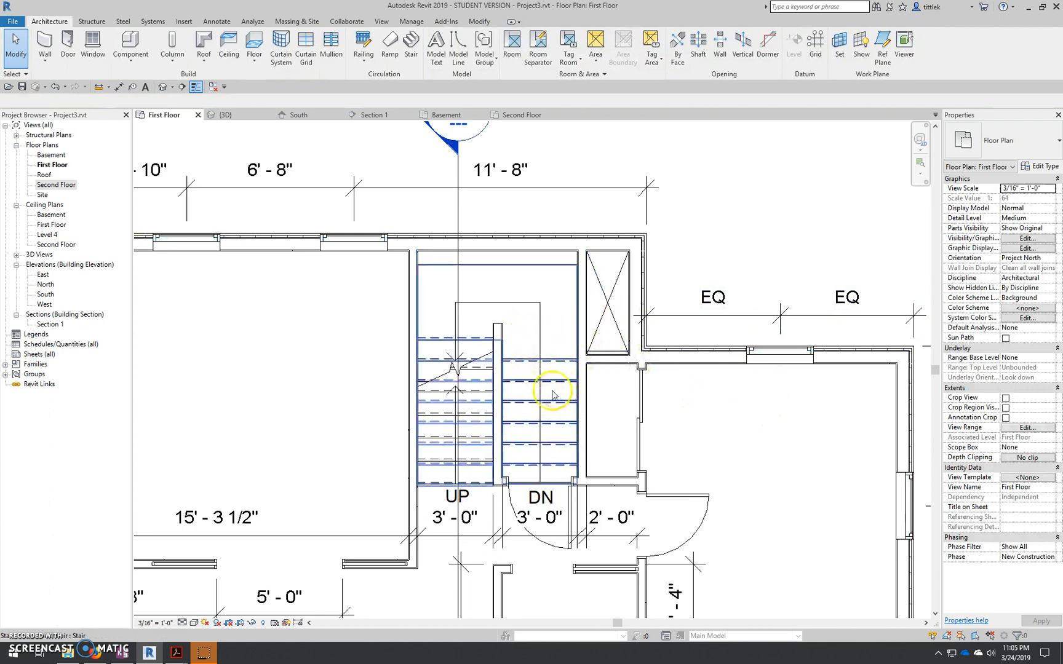
left_click(182, 623)
left_click(194, 589)
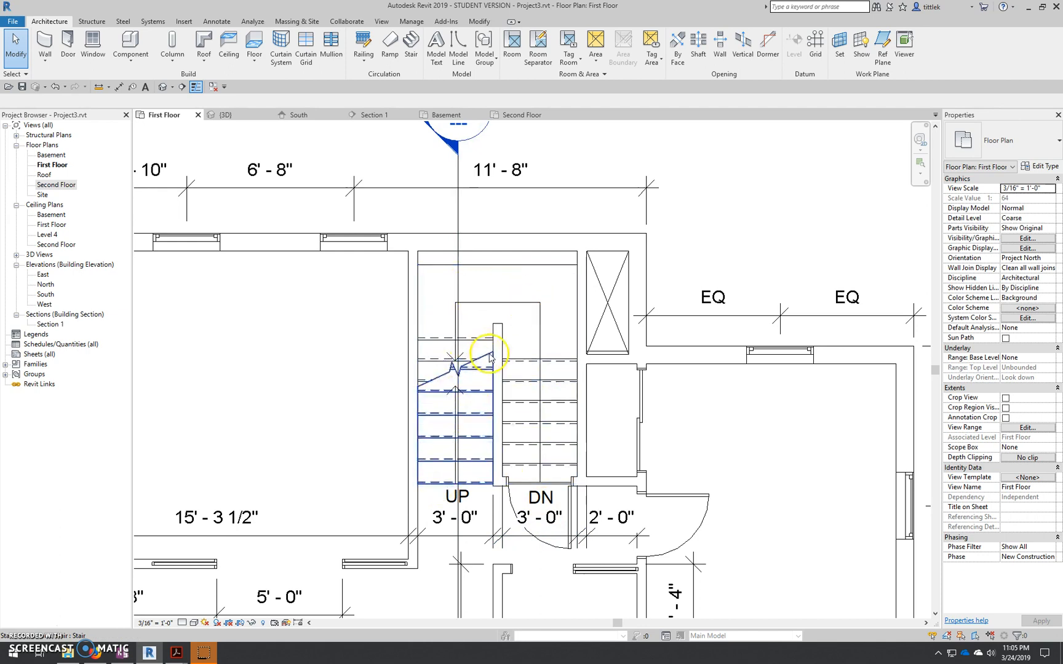
scroll(488, 357, "down", 4)
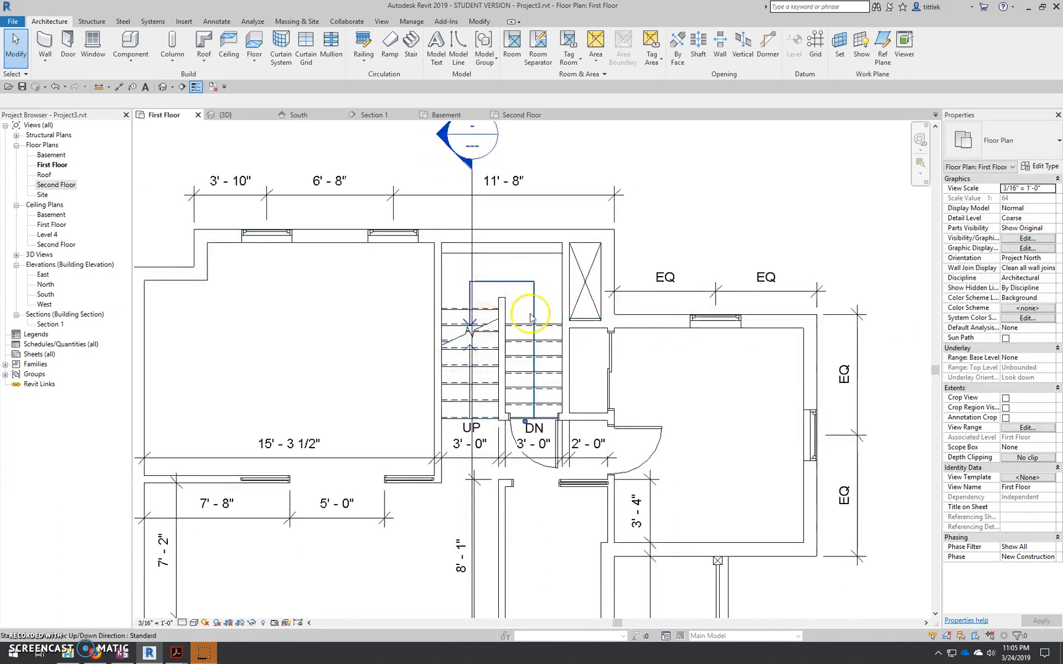
scroll(530, 318, "up", 4)
left_click(519, 287)
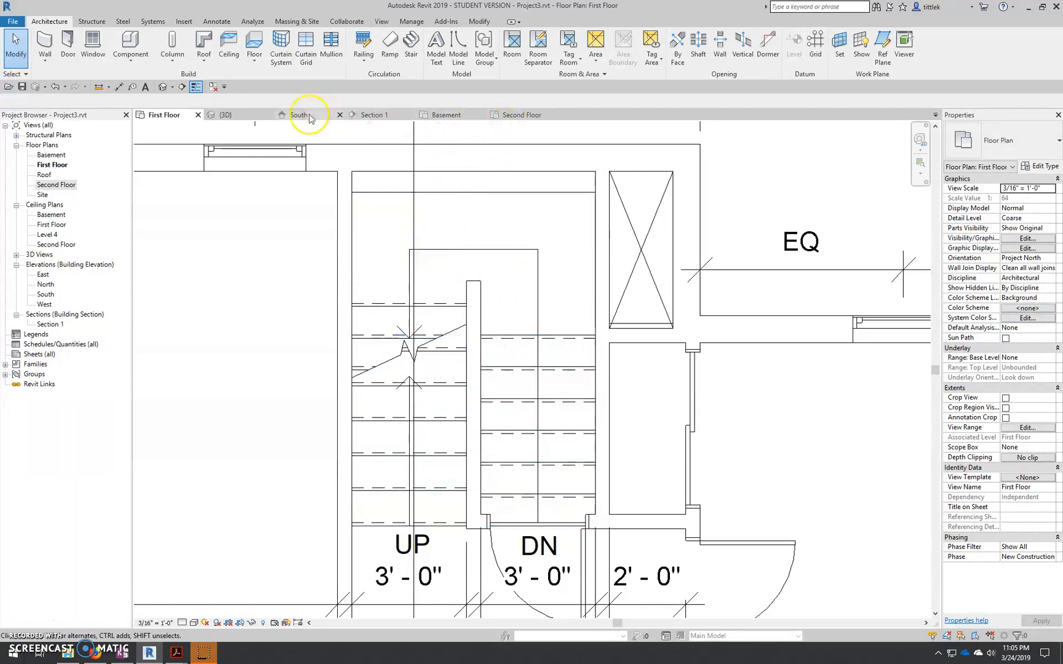
- Check the basement stair's landing in the 3D view and extend it north to the foundation wall's inner face in the Basement plan
left_click(222, 115)
middle_click_drag(475, 450, 503, 315, "shift")
scroll(468, 427, "up", 5)
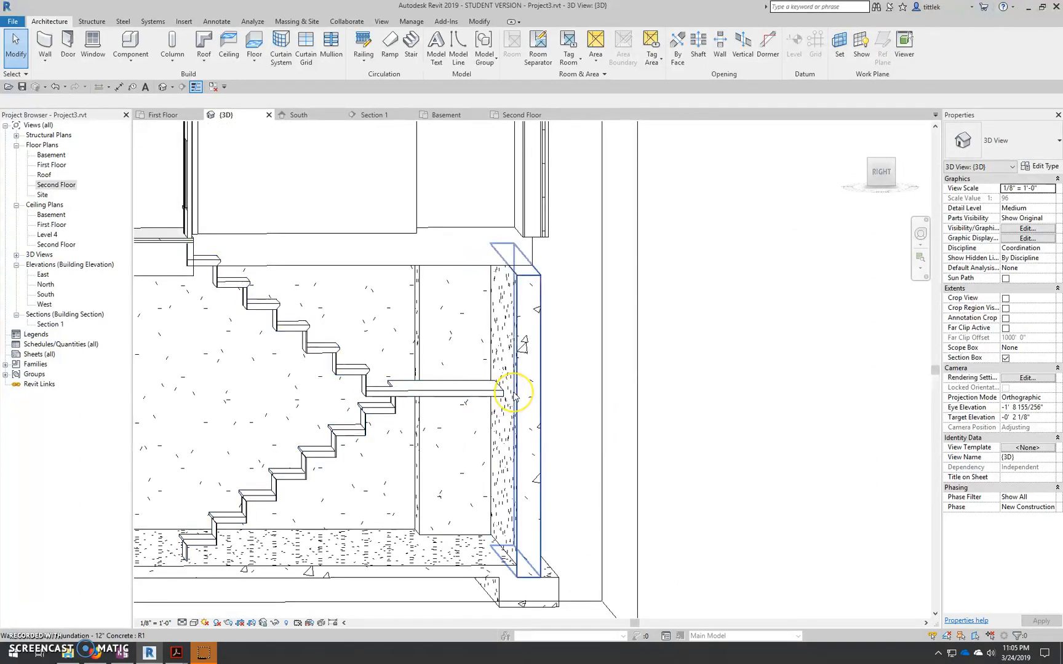
middle_click_drag(522, 427, 538, 469, "shift")
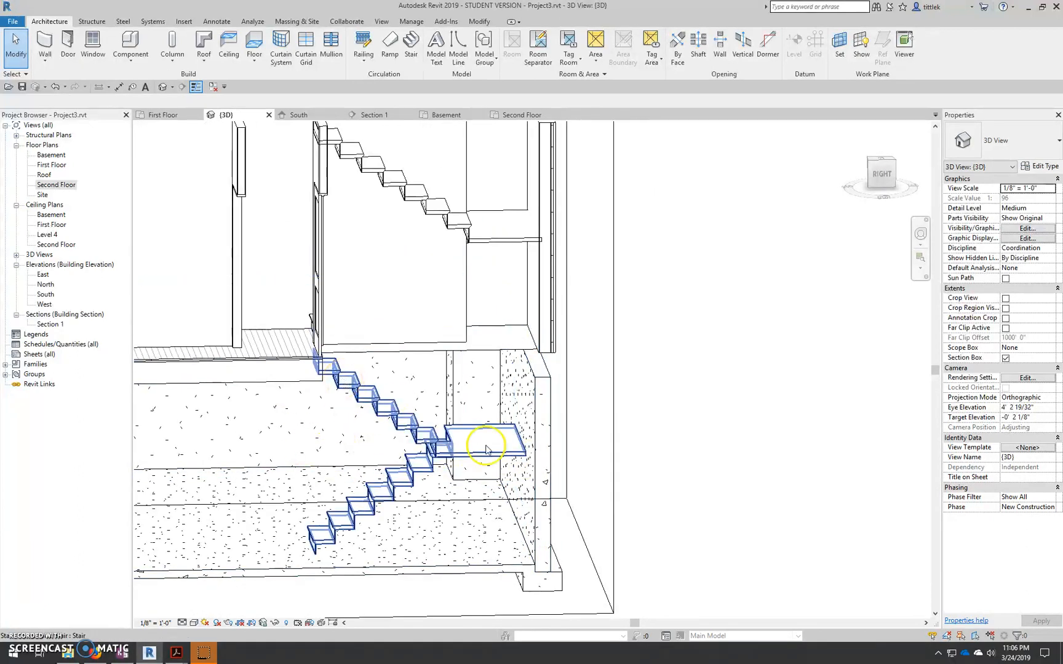
left_click(470, 116)
scroll(593, 325, "up", 5)
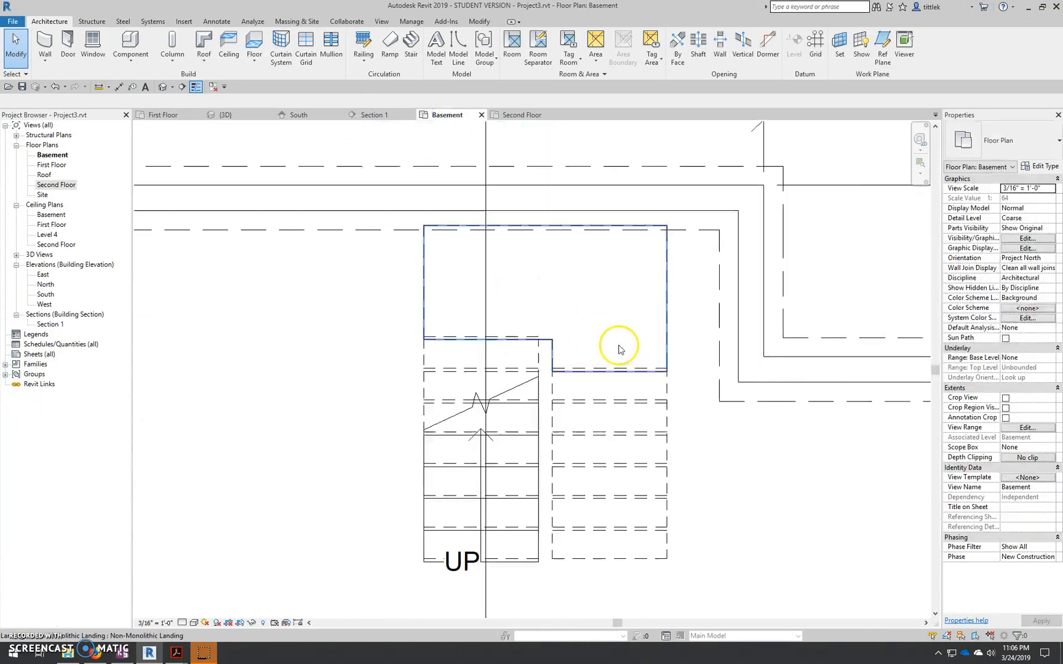
left_click(668, 330)
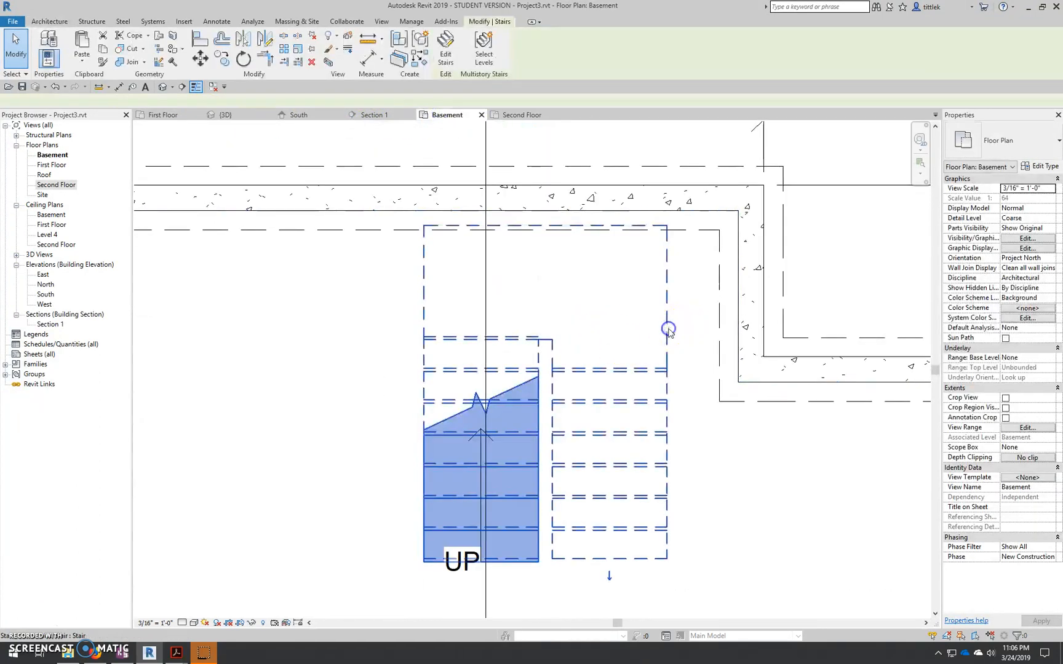
left_click(447, 43)
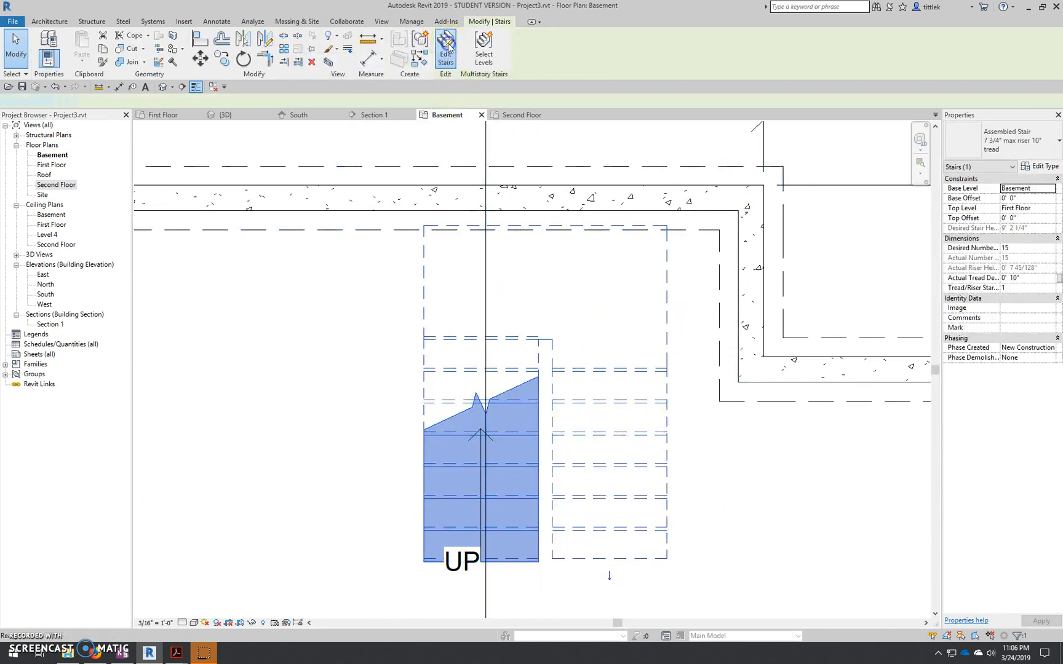
left_click(557, 230)
left_click_drag(546, 223, 545, 210)
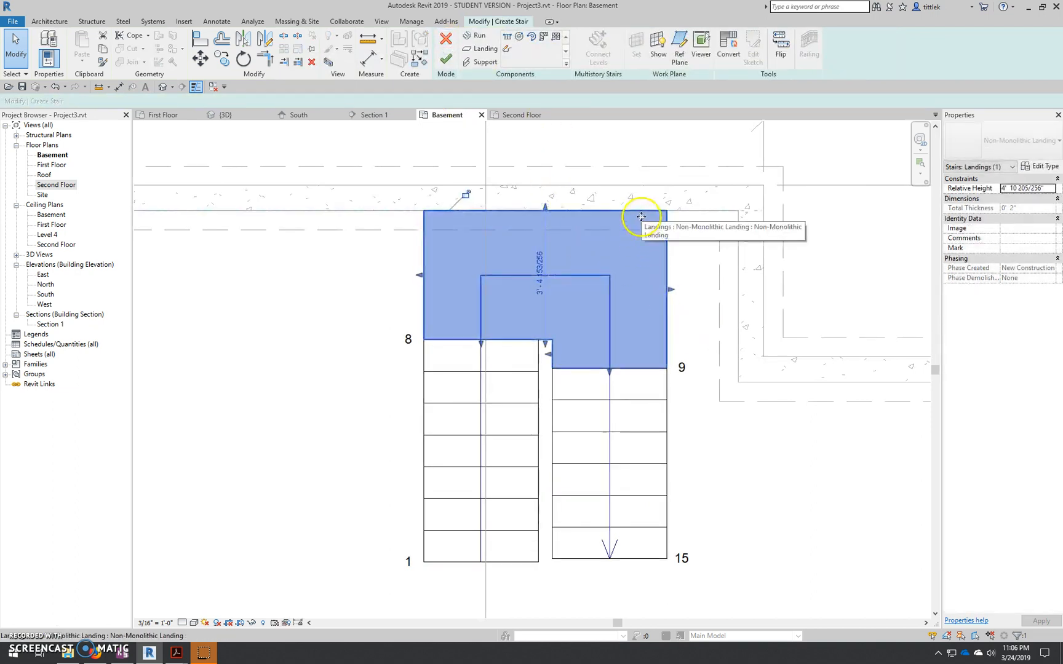
left_click(458, 56)
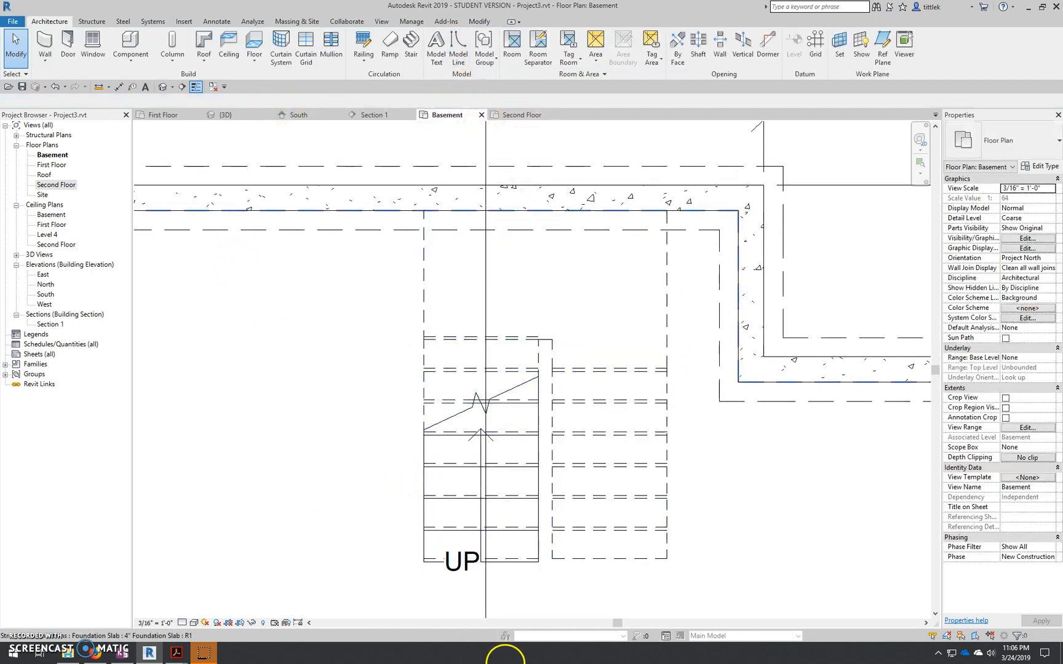
- Move the basement stair's UP label just south of the run's end so it sits clear of the treads
left_click(463, 575)
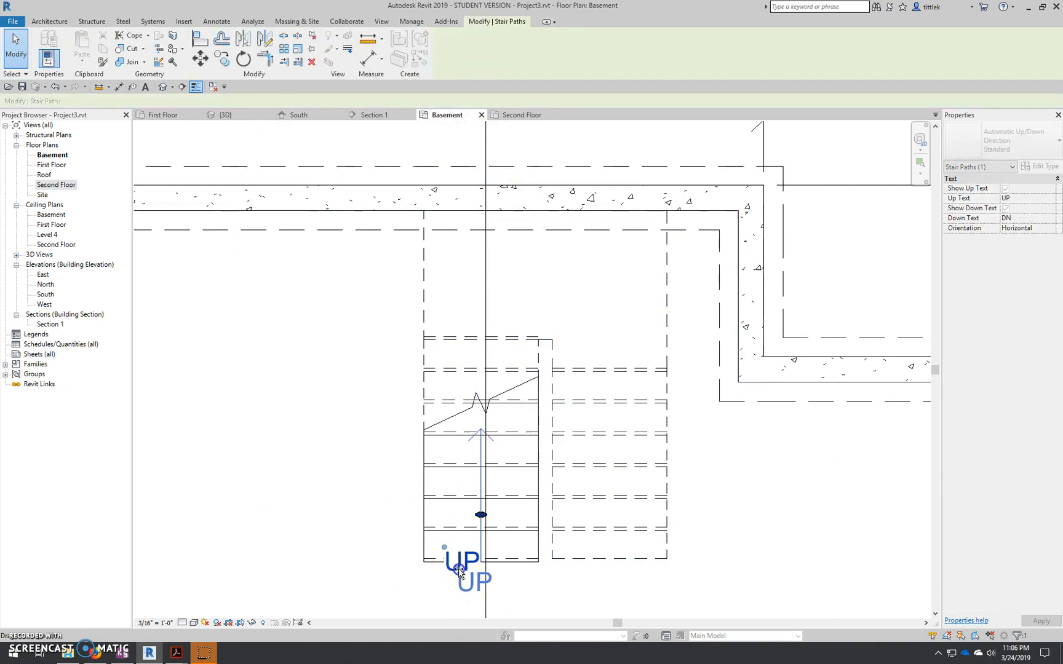
scroll(462, 565, "down", 3)
left_click(517, 575)
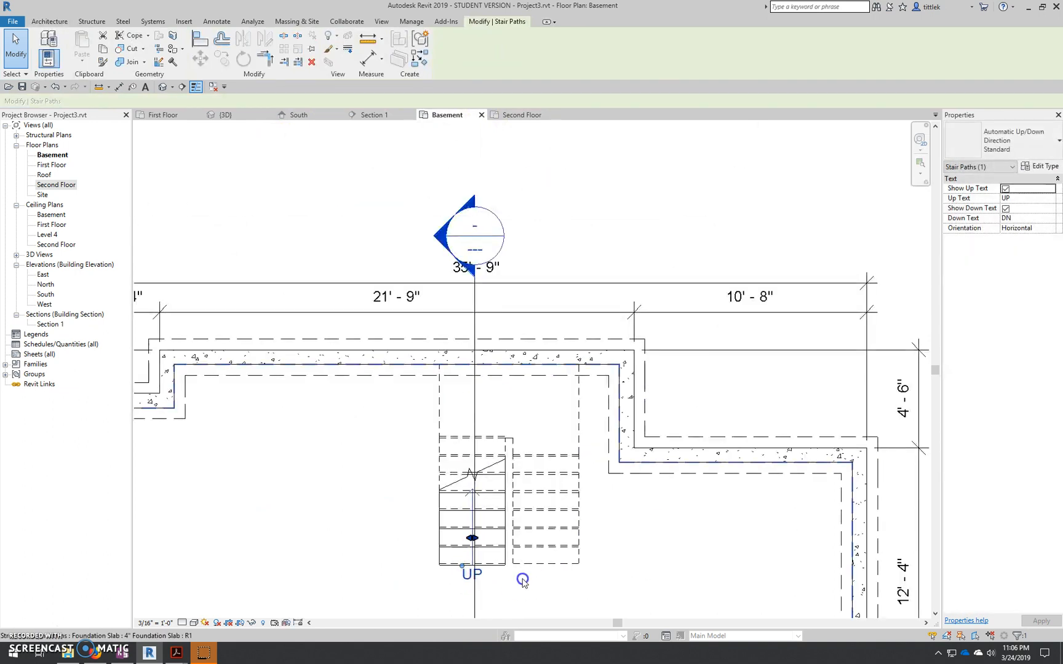
scroll(516, 572, "down", 2)
scroll(488, 346, "down", 2)
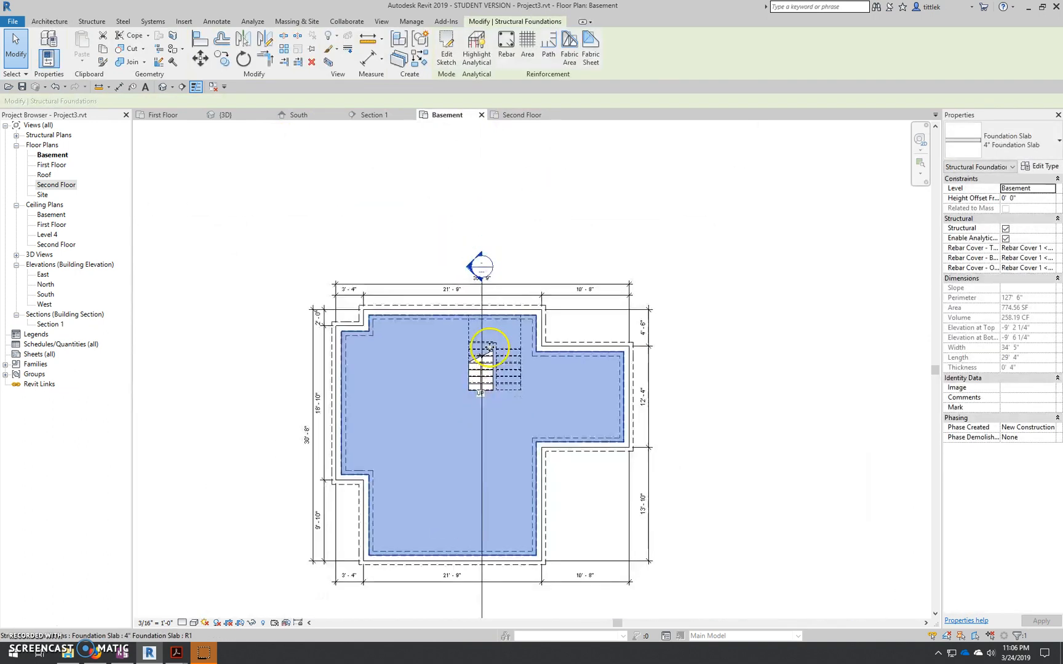
left_click(520, 237)
- Extend the north end of the Section 1 line so its head sits clear of the overall dimension in the Basement plan
scroll(500, 408, "down", 2)
scroll(487, 440, "up", 2)
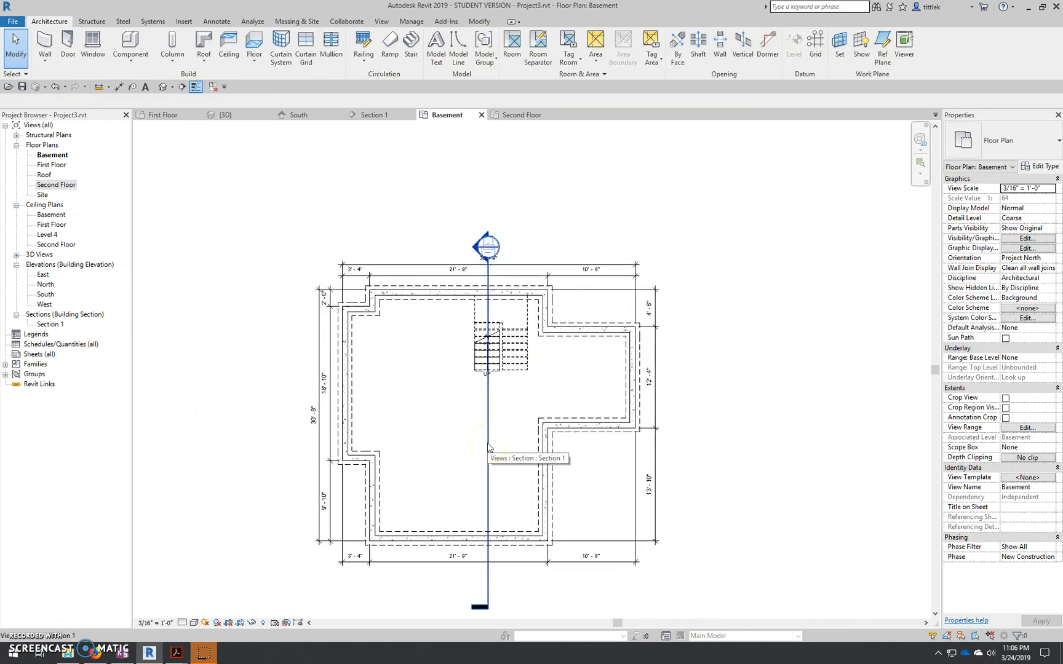
left_click(488, 444)
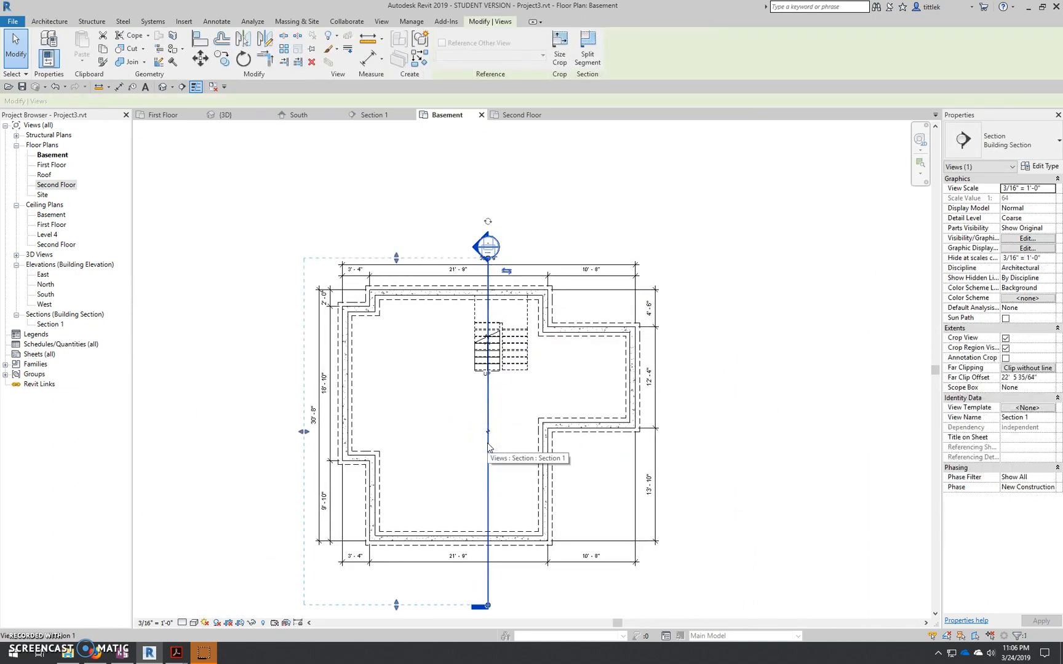
left_click_drag(490, 261, 487, 252)
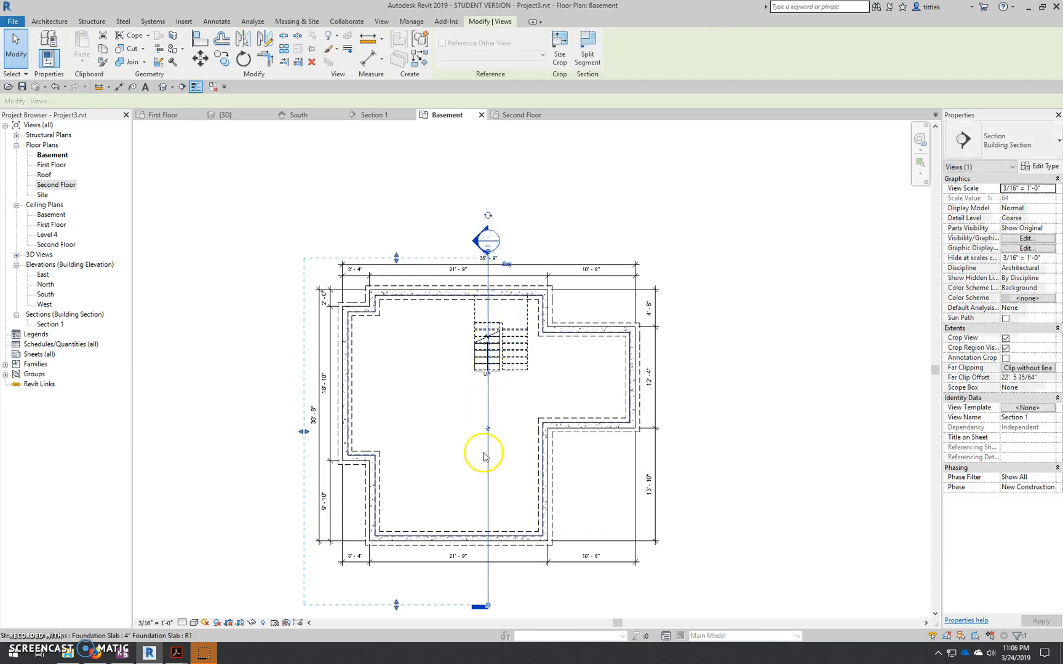
- Hide the whole section category in the Basement plan, using the selected Section 1 line
right_click(486, 409)
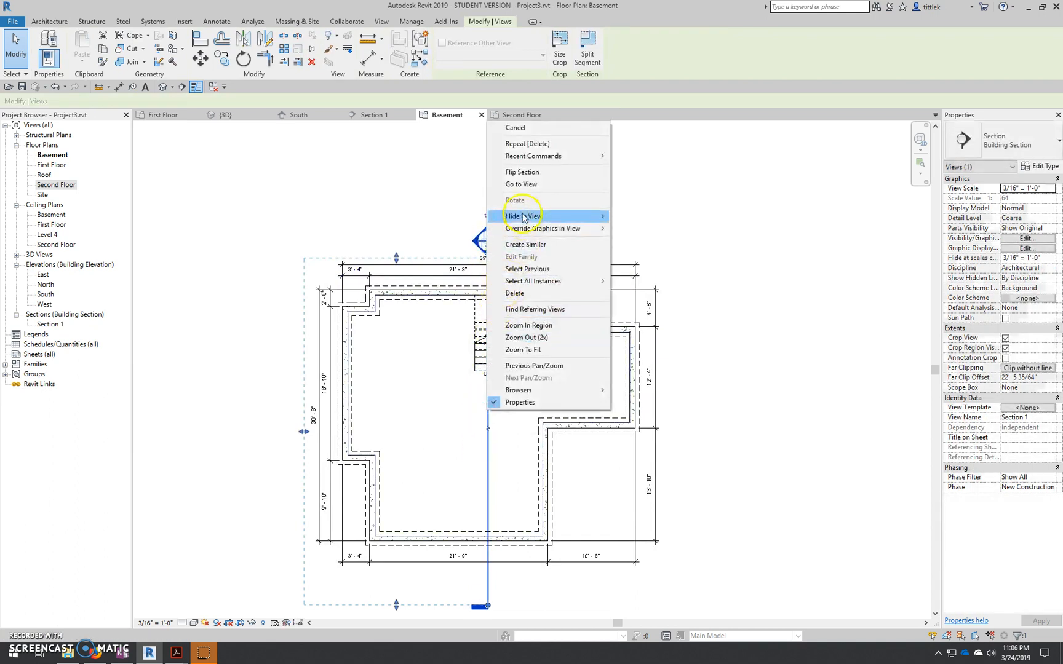
mouse_move(525, 221)
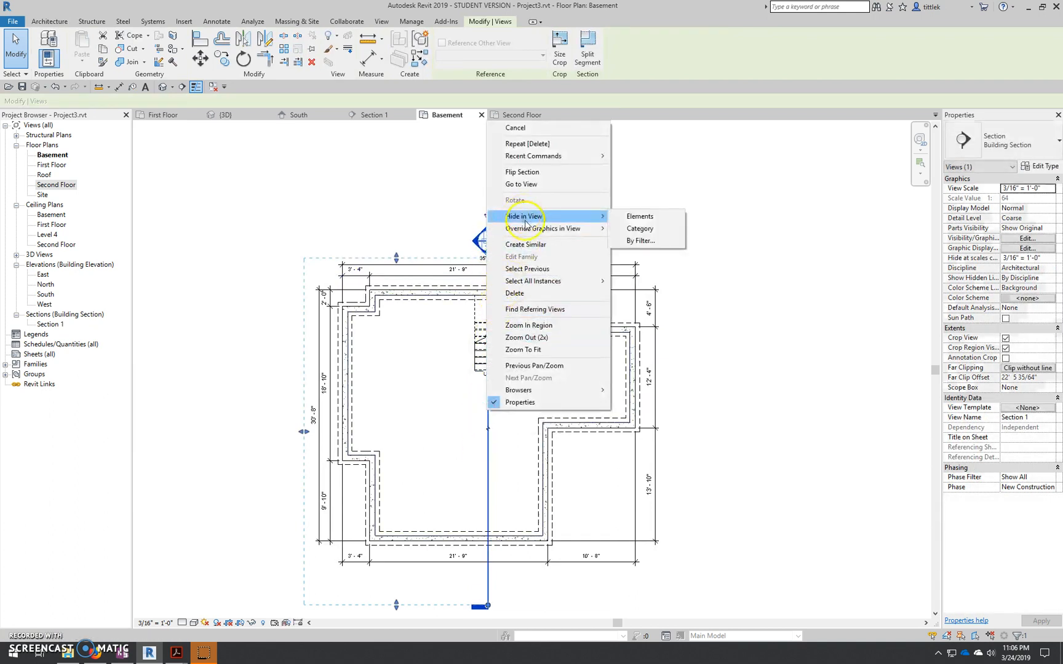
left_click(640, 228)
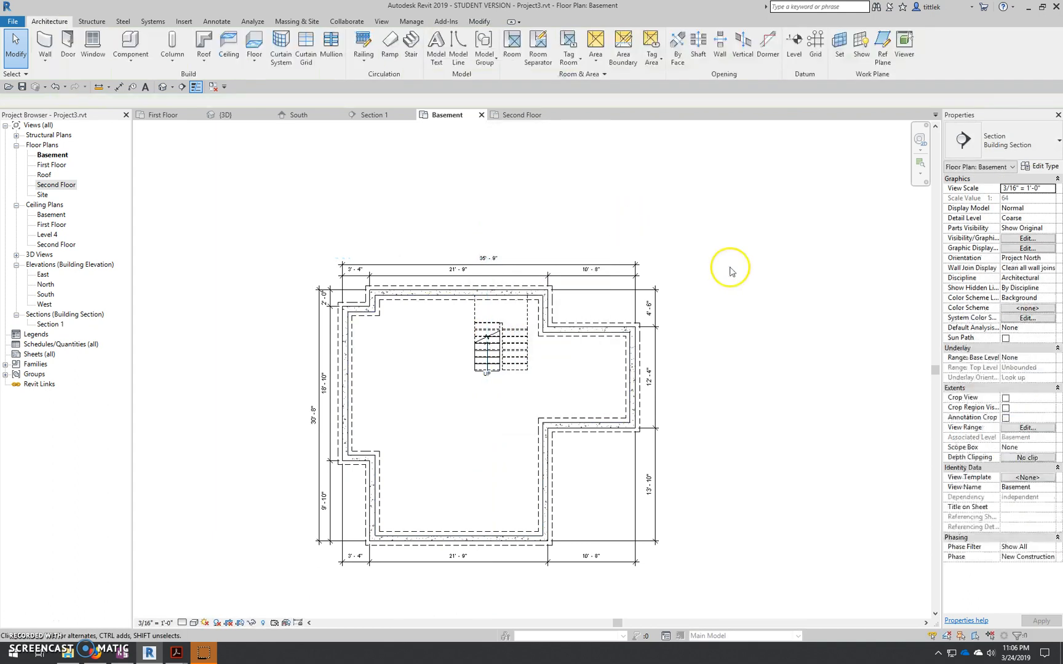
- Hide the section category in the First Floor plan so the section line no longer crosses the stairs
left_click(167, 115)
scroll(467, 256, "down", 5)
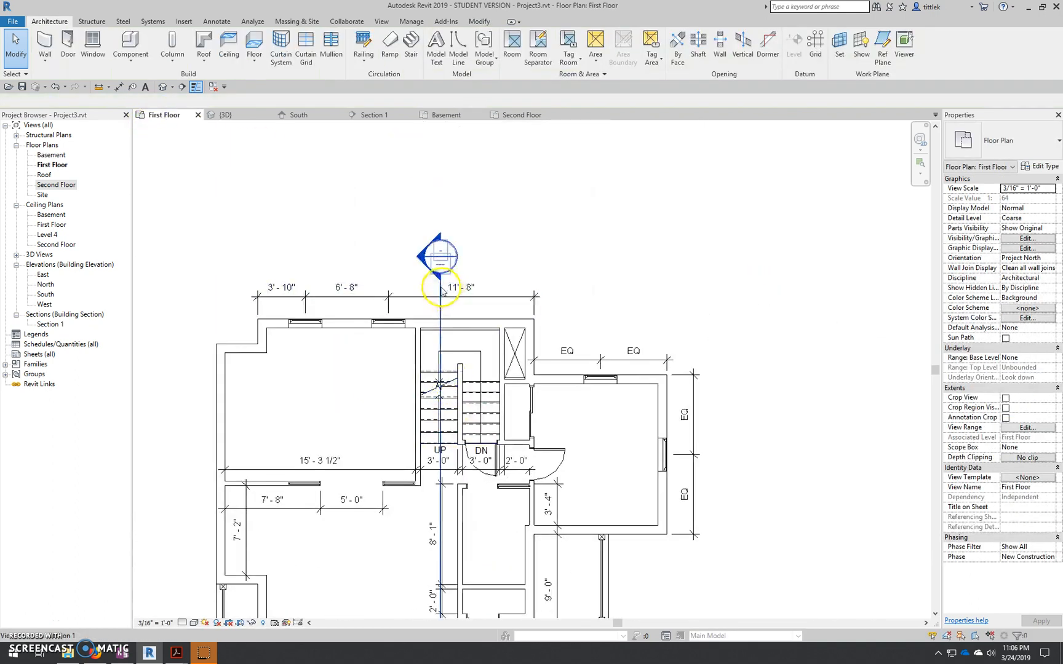
left_click(442, 289)
right_click(442, 286)
mouse_move(492, 382)
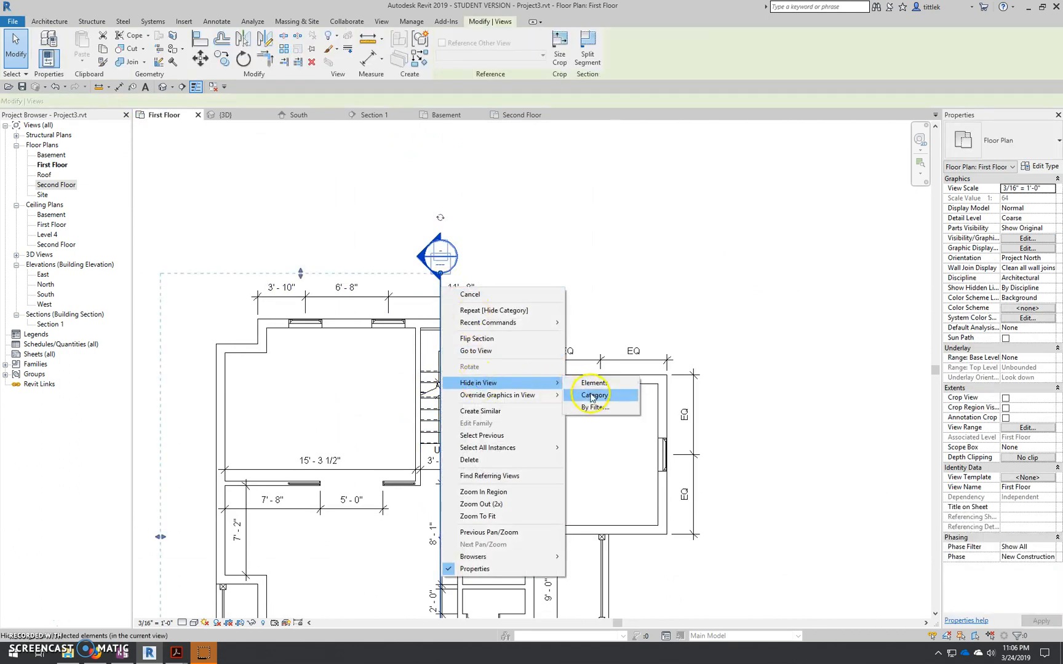
left_click(592, 397)
scroll(771, 332, "down", 4)
scroll(664, 331, "up", 2)
middle_click_drag(429, 438, 474, 399)
scroll(461, 391, "up", 1)
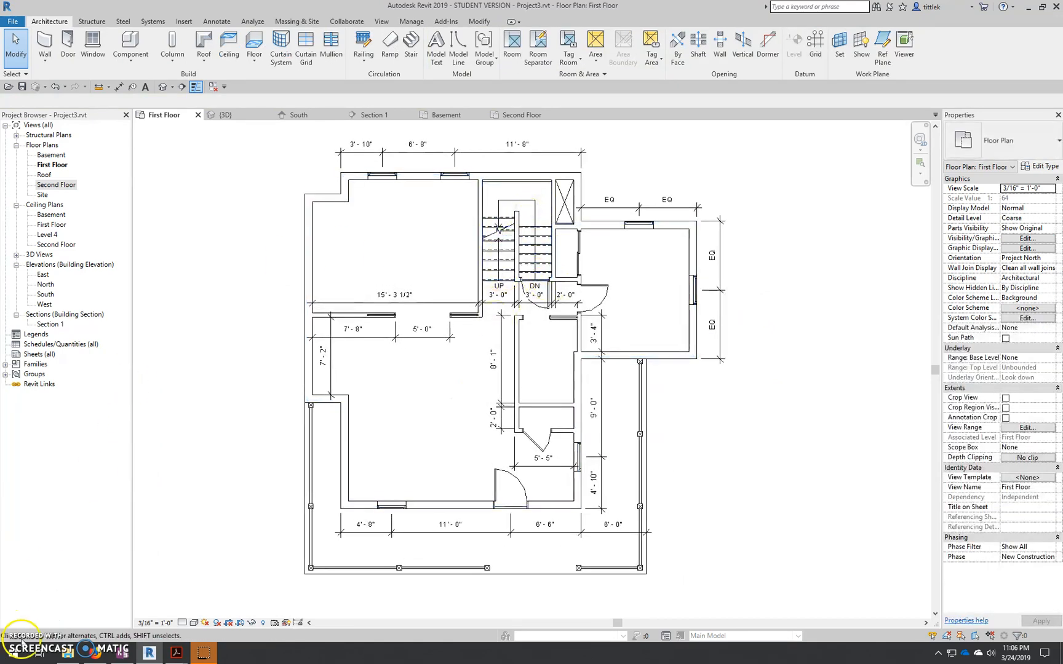